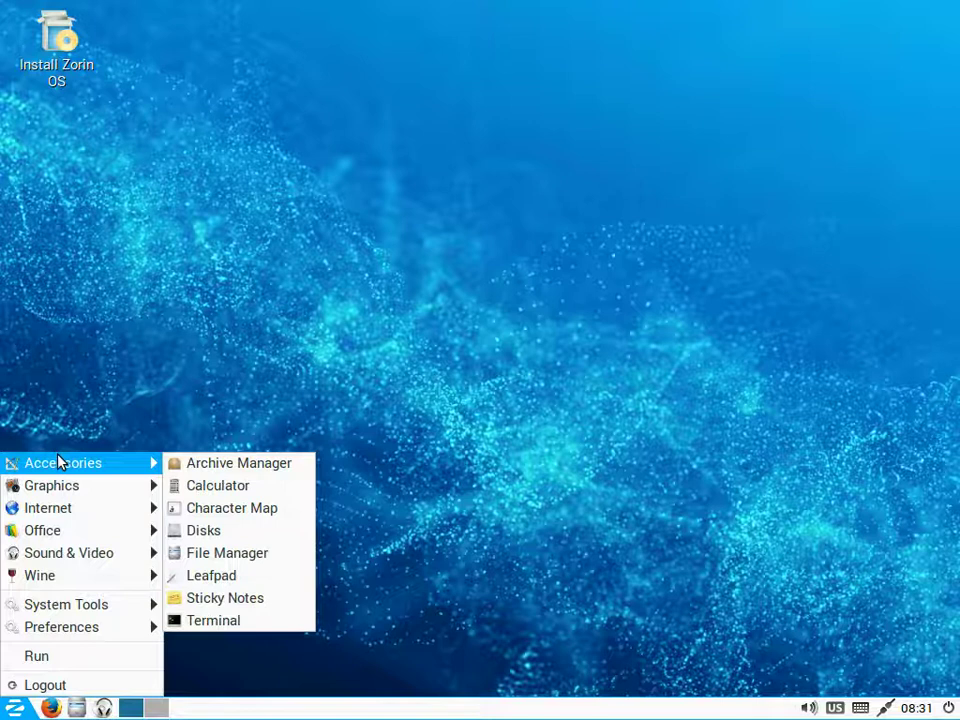
# Open Archive Manager to view its window, and close it
pyautogui.click(196, 464)
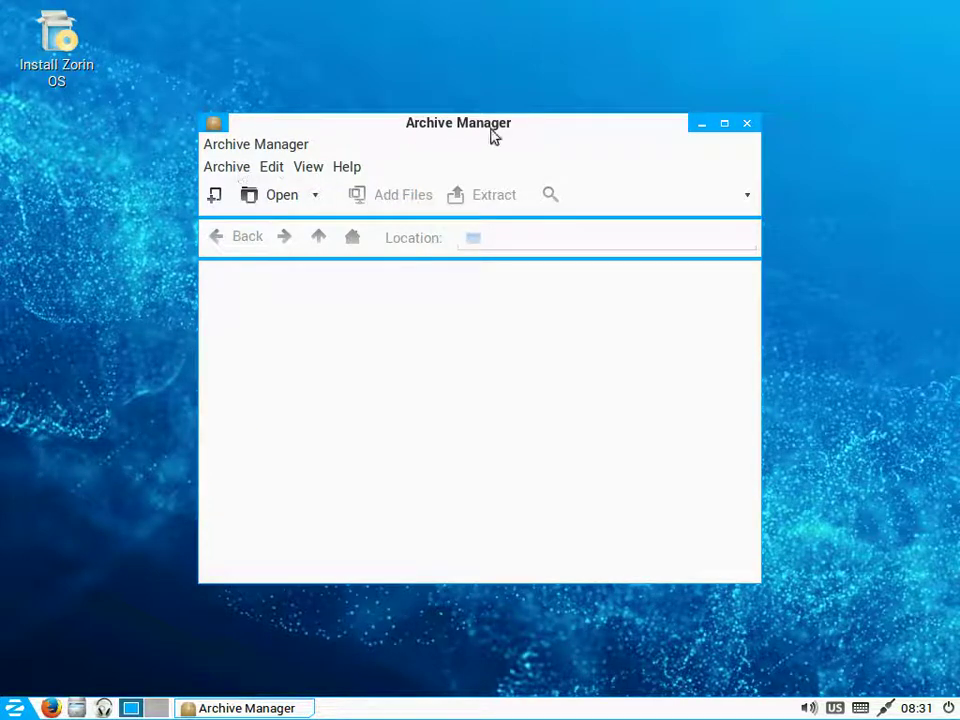
pyautogui.click(746, 122)
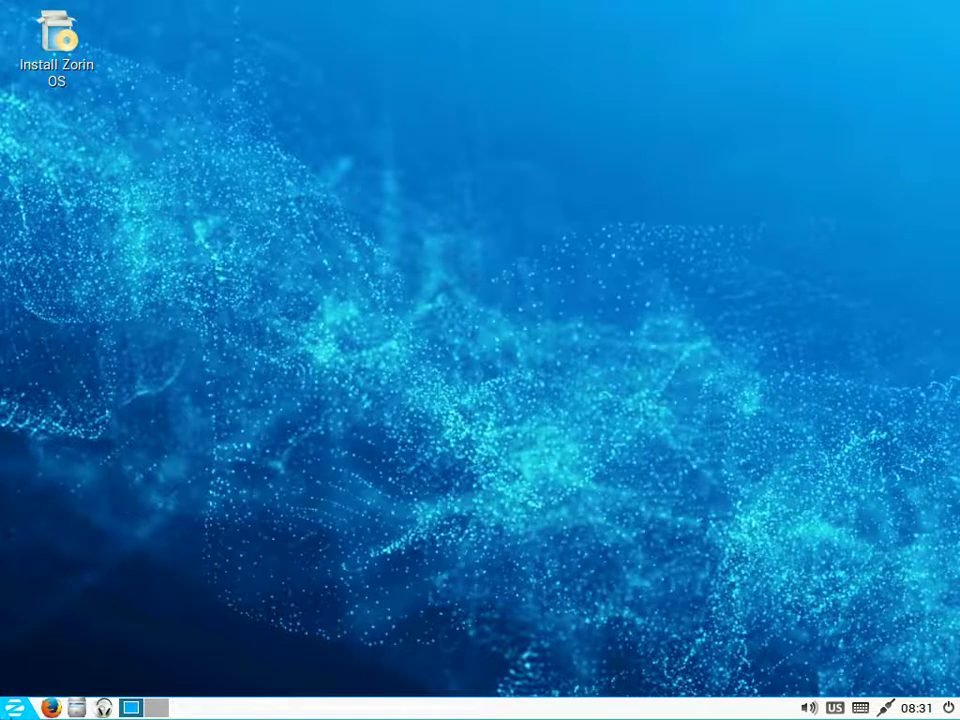
# Open a terminal and run uname -a to show the kernel information
pyautogui.press('super')
pyautogui.moveTo(65, 463)
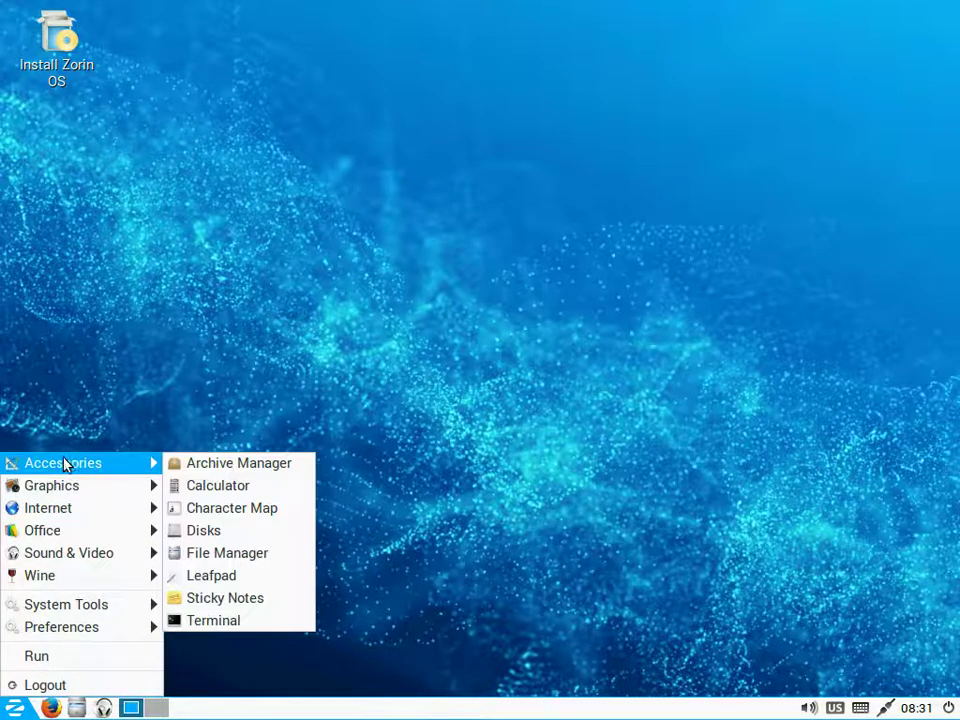
pyautogui.click(200, 620)
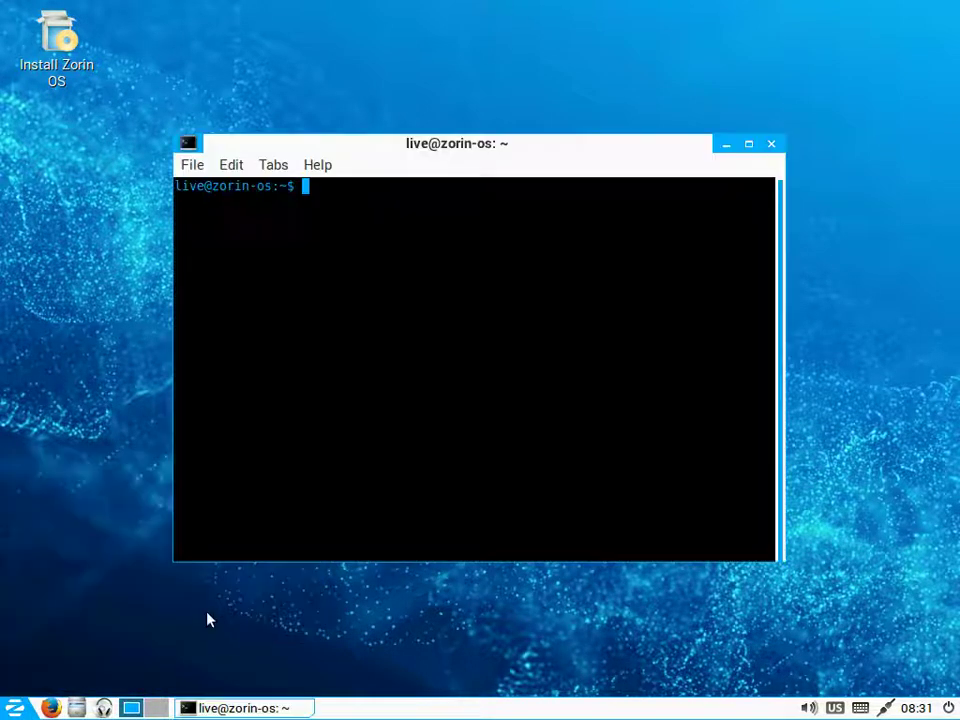
pyautogui.write('uname -a')
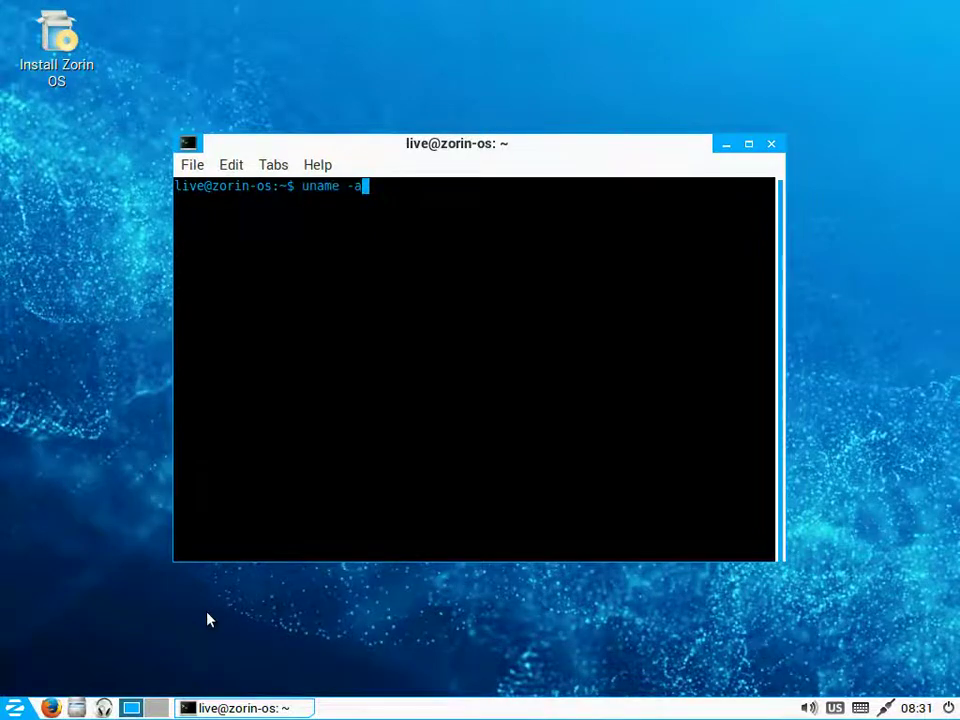
pyautogui.press('Return')
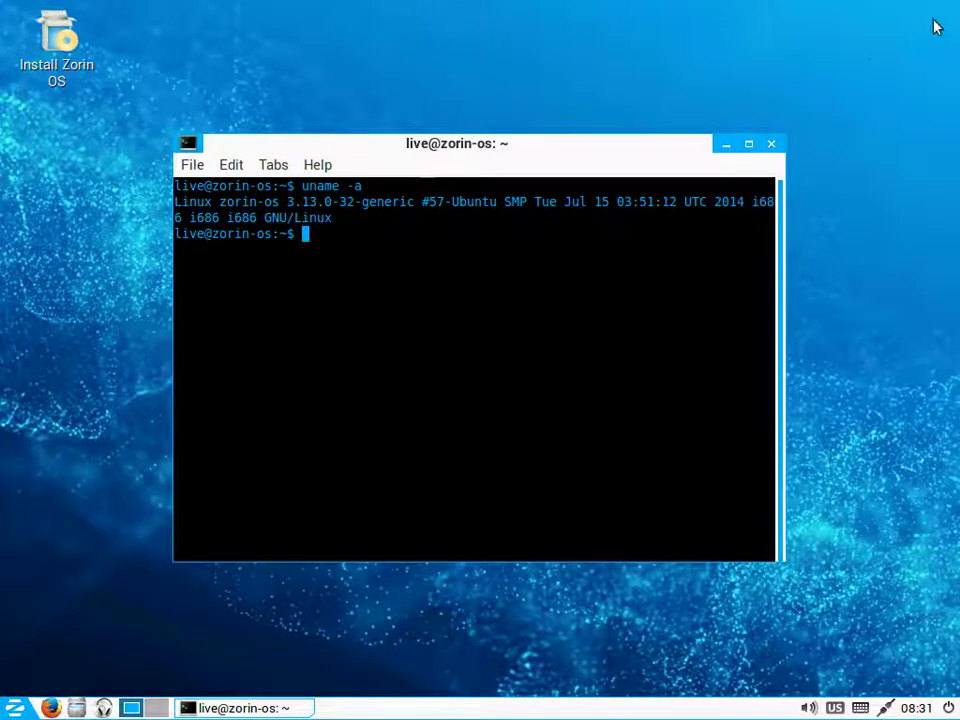
# Enlarge the terminal window toward the upper corner of the desktop and try running the command r twice
pyautogui.moveTo(780, 147); pyautogui.dragTo(917, 6)
pyautogui.write('r')
pyautogui.press('Return')
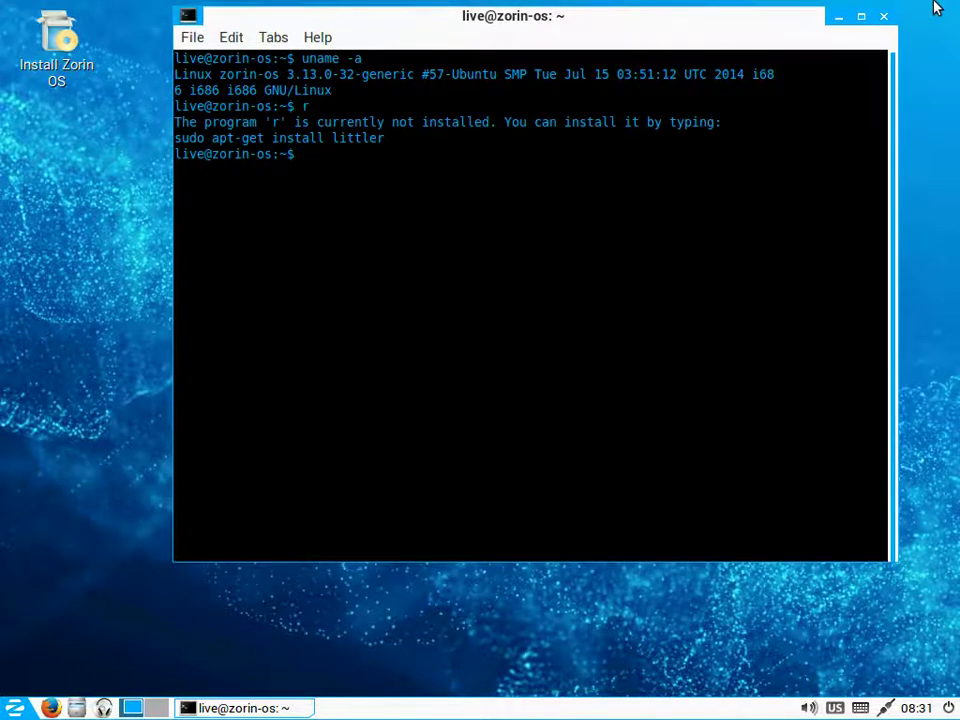
pyautogui.press('Up')
pyautogui.press('Return')
# Run the earlier uname -a command again in the enlarged terminal
pyautogui.press('Up')
pyautogui.press('Up')
pyautogui.press('Return')
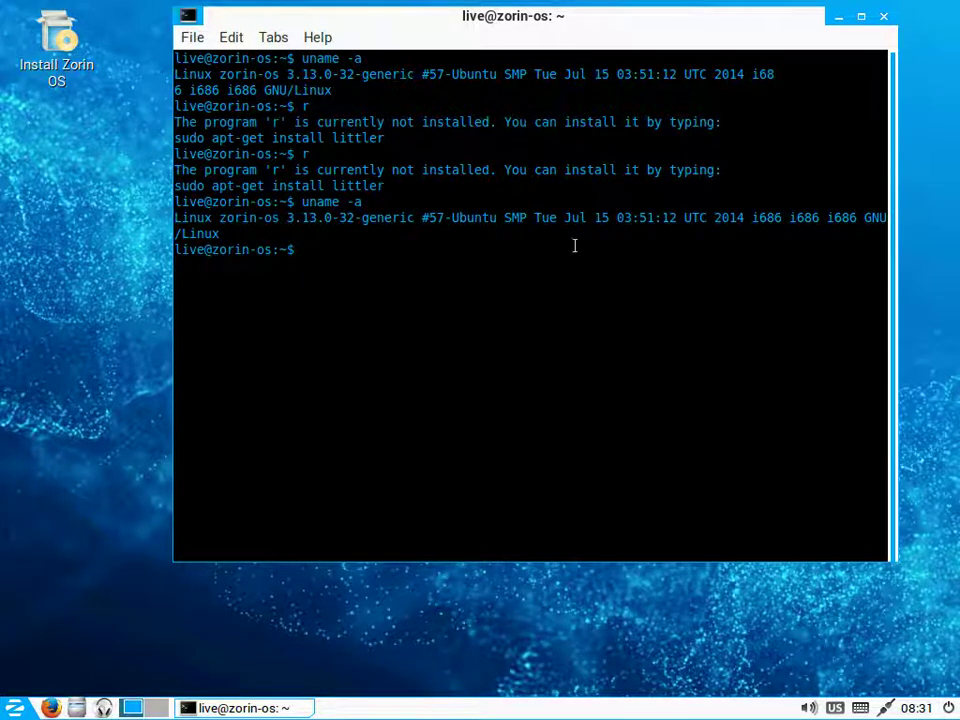
# Minimize the terminal and open the File Manager on the home folder
pyautogui.click(838, 17)
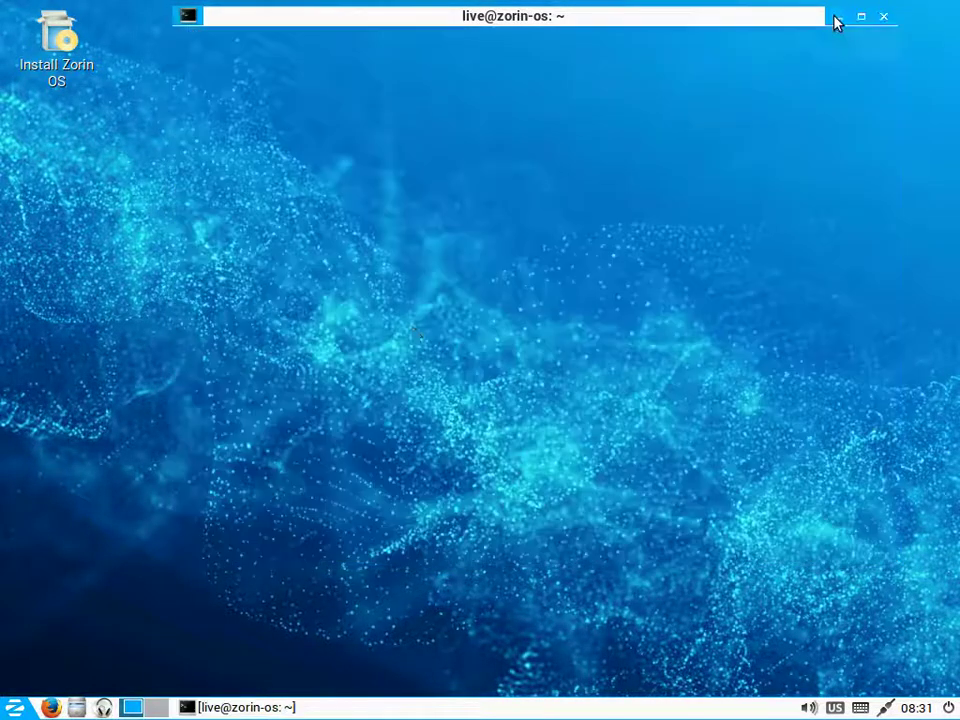
pyautogui.click(22, 706)
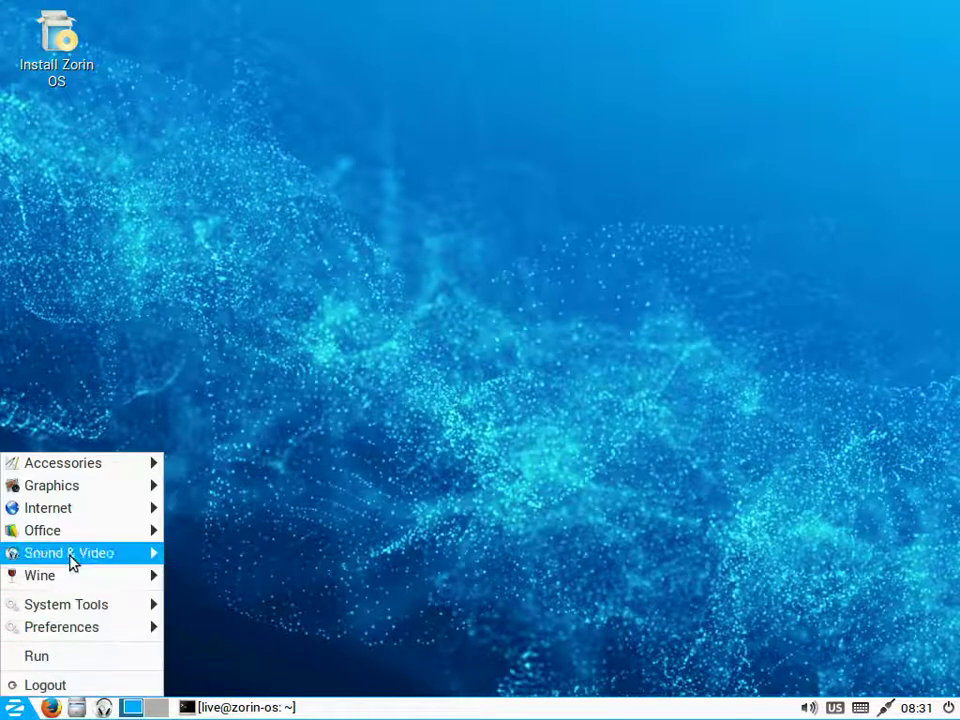
pyautogui.moveTo(80, 488)
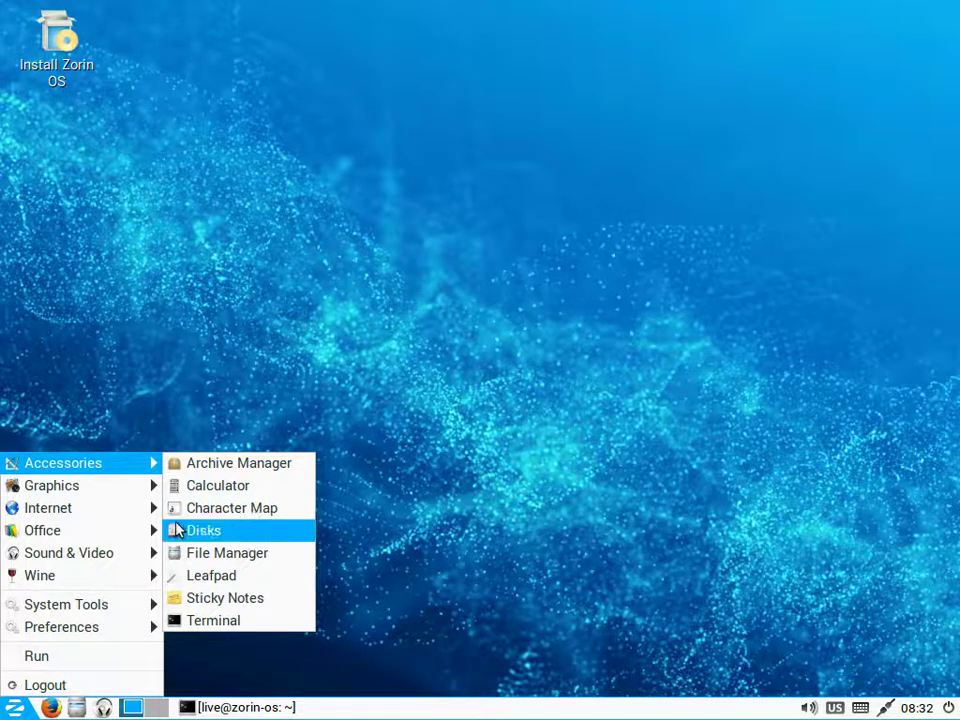
pyautogui.click(199, 555)
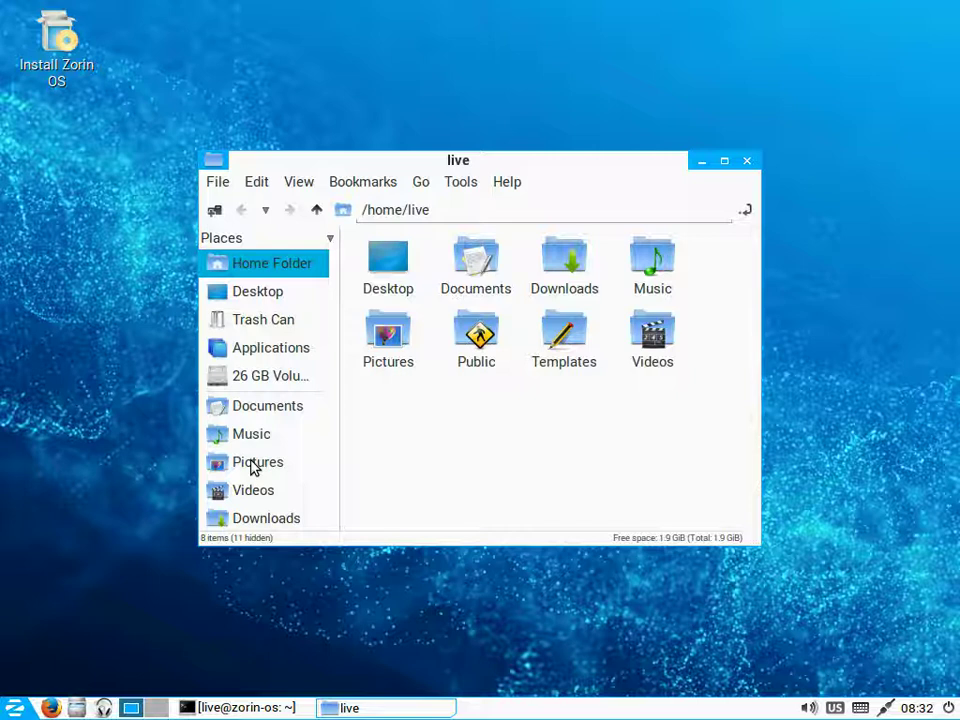
# Look through the installed applications under Graphics, Internet, Sound & Video, Wine and System Tools
pyautogui.click(23, 706)
pyautogui.moveTo(75, 487)
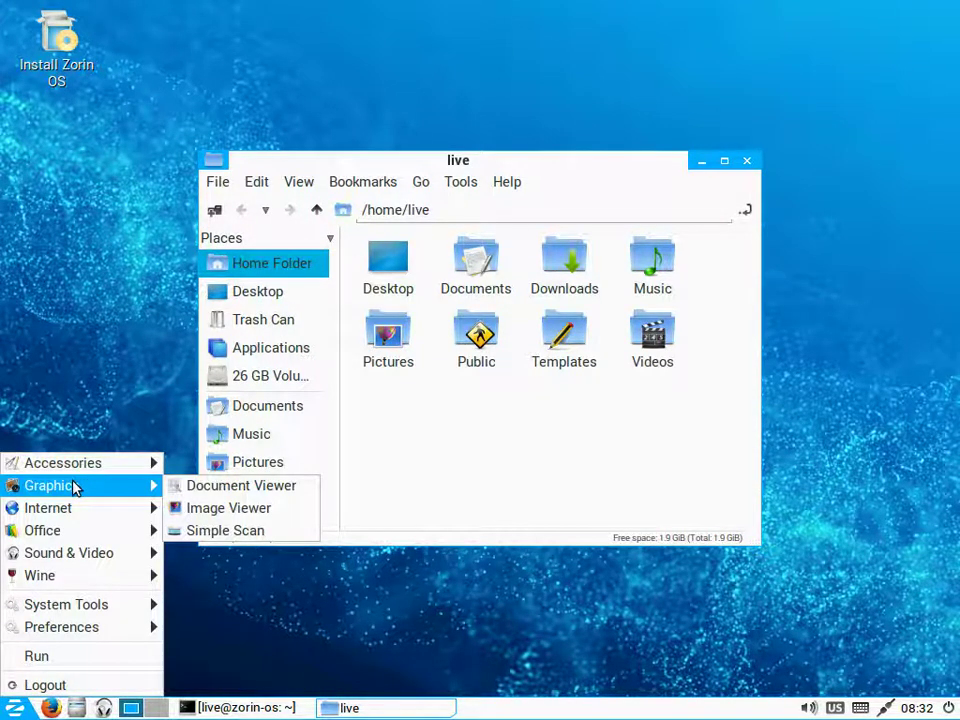
pyautogui.moveTo(64, 510)
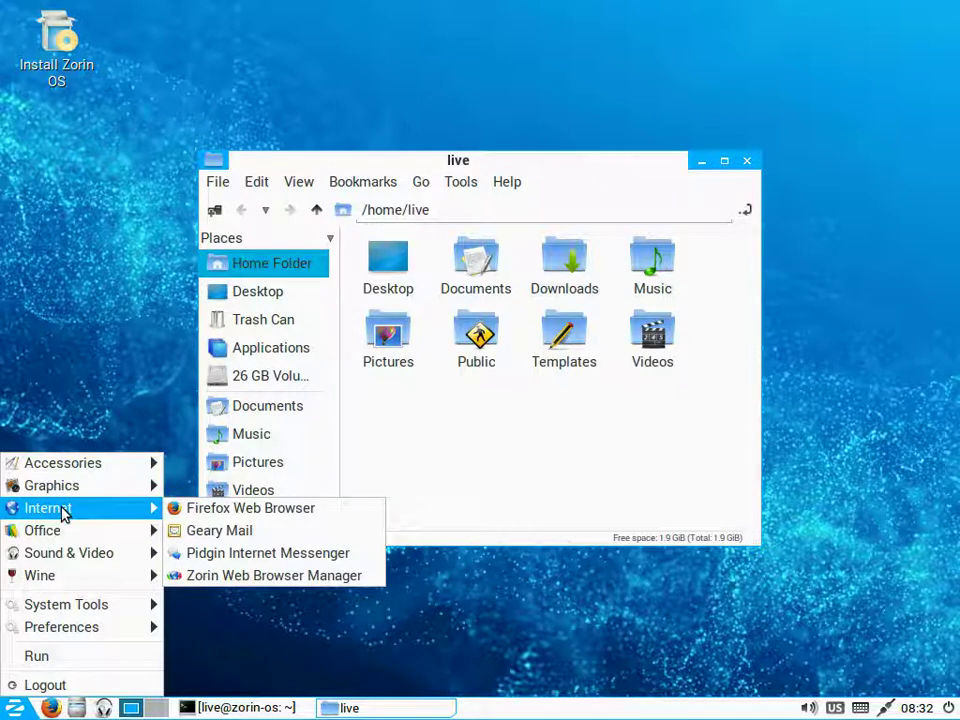
pyautogui.moveTo(64, 532)
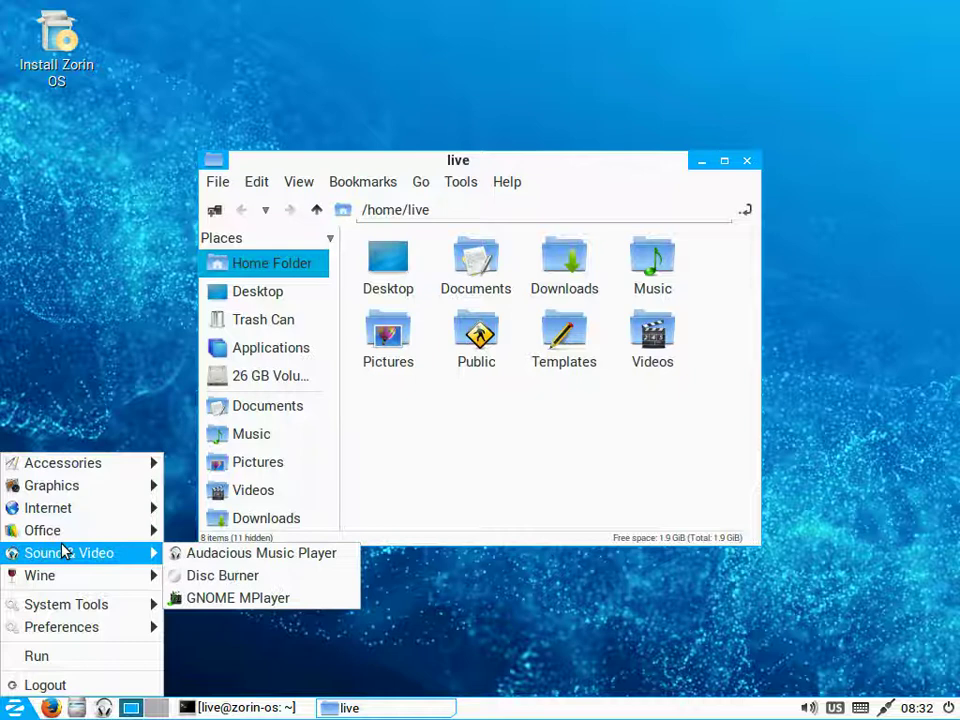
pyautogui.moveTo(66, 578)
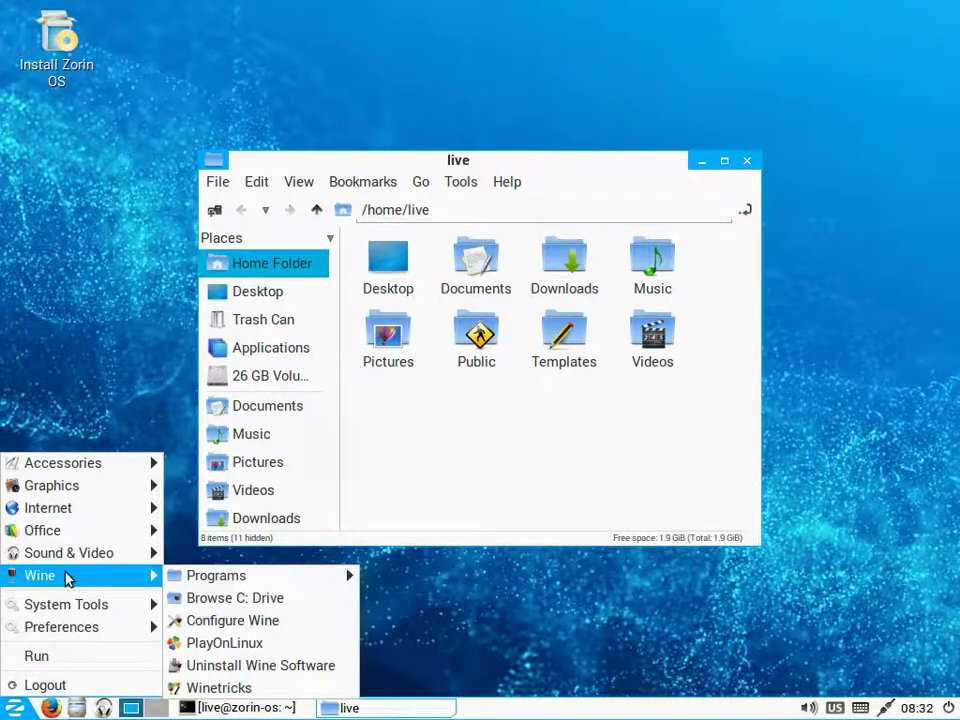
pyautogui.moveTo(194, 578)
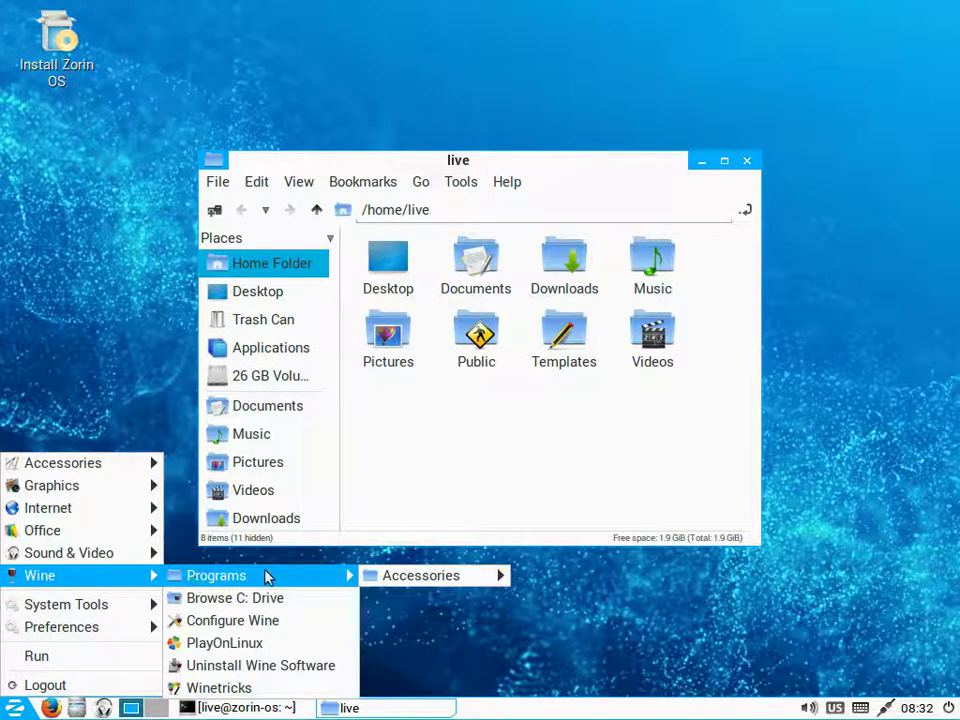
pyautogui.moveTo(427, 580)
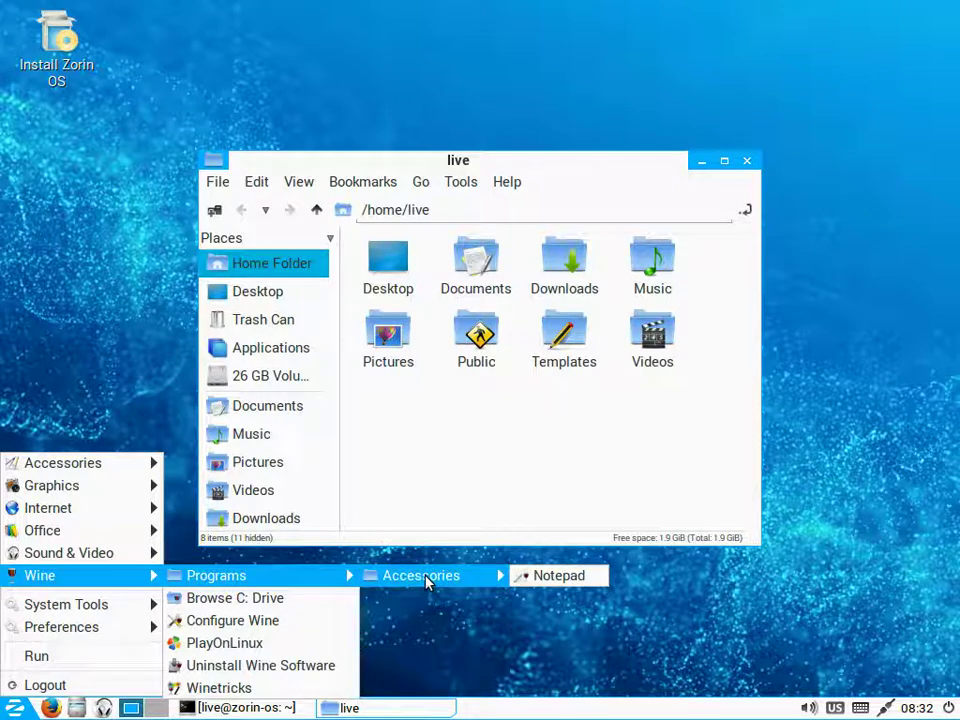
pyautogui.moveTo(65, 605)
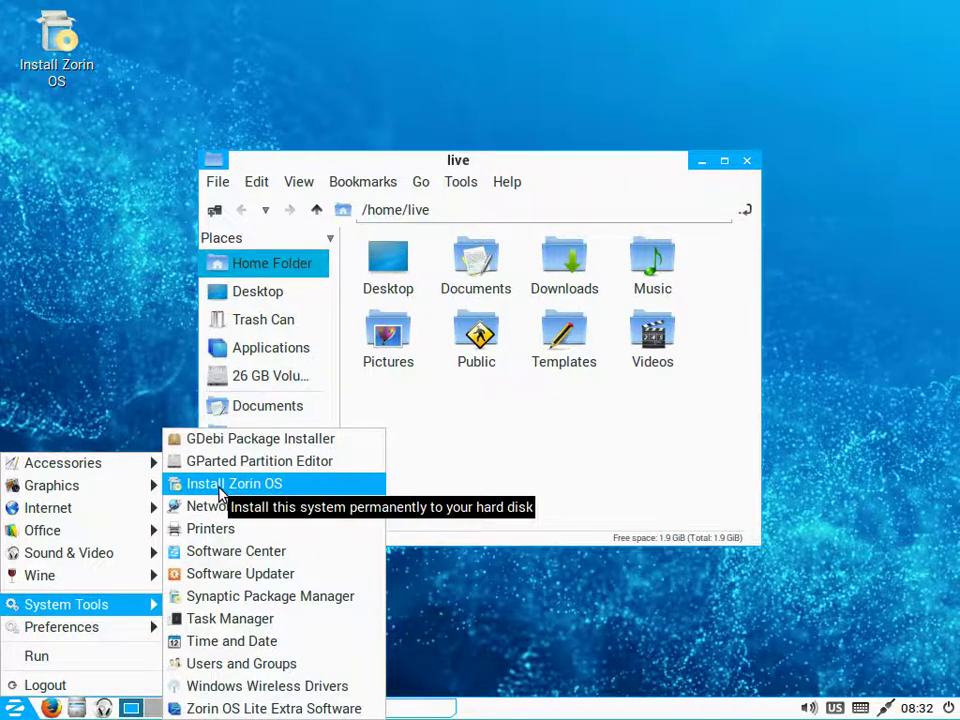
# Open Zorin Look Changer, minimize the file manager, and try the Windows 2000 and Mac OS X desktop looks
pyautogui.moveTo(105, 626)
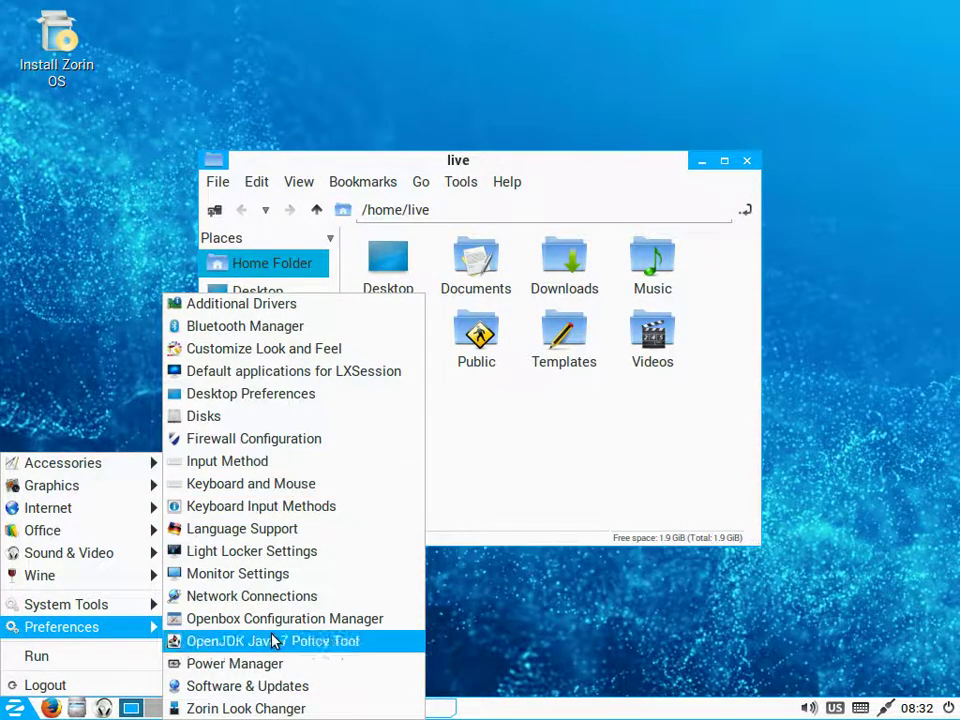
pyautogui.click(286, 710)
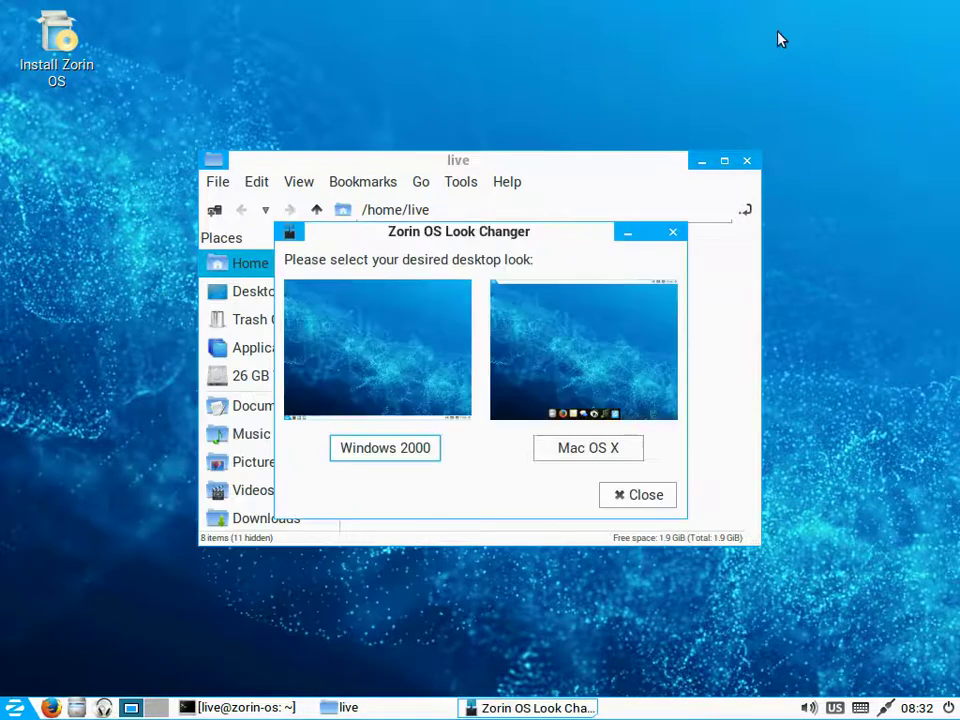
pyautogui.click(703, 159)
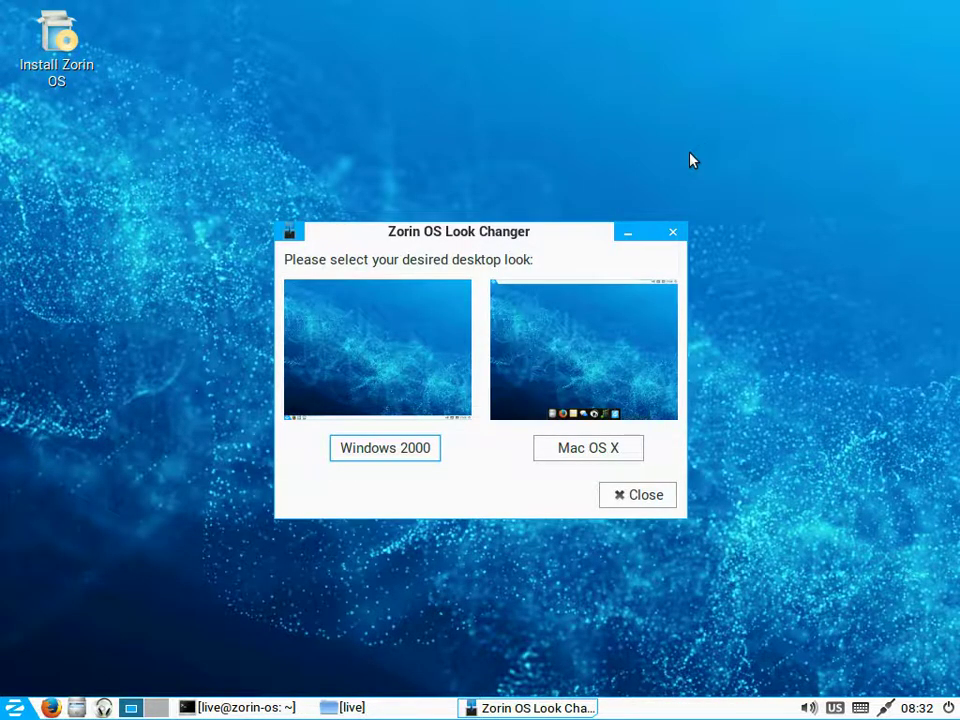
pyautogui.click(395, 452)
pyautogui.click(557, 451)
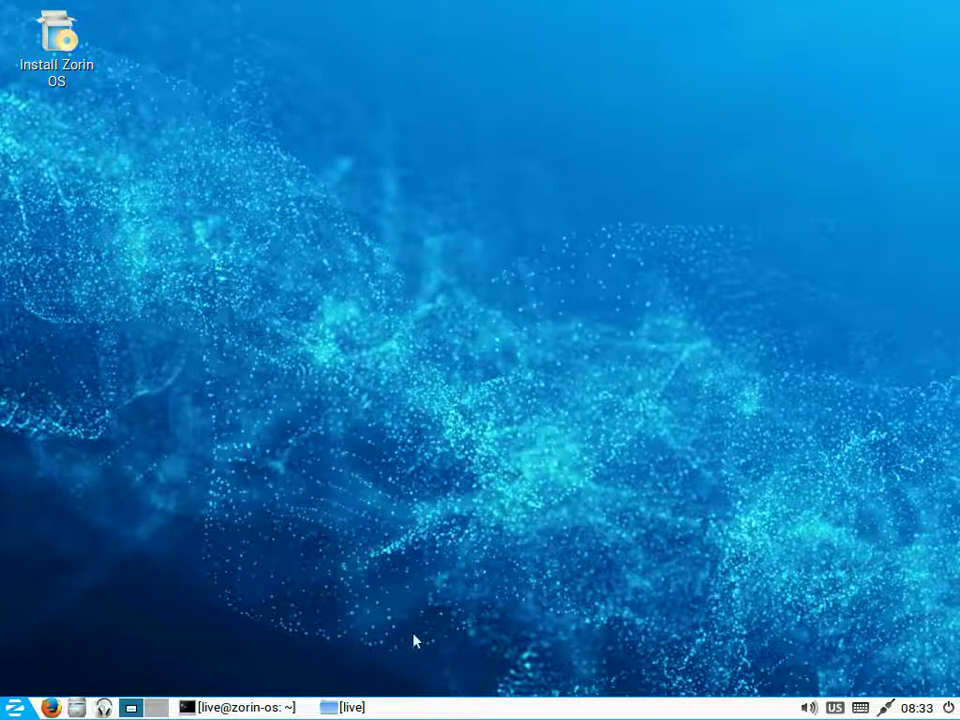
# Reopen Zorin Look Changer and try to switch the desktop to the Mac OS X look again
pyautogui.click(14, 708)
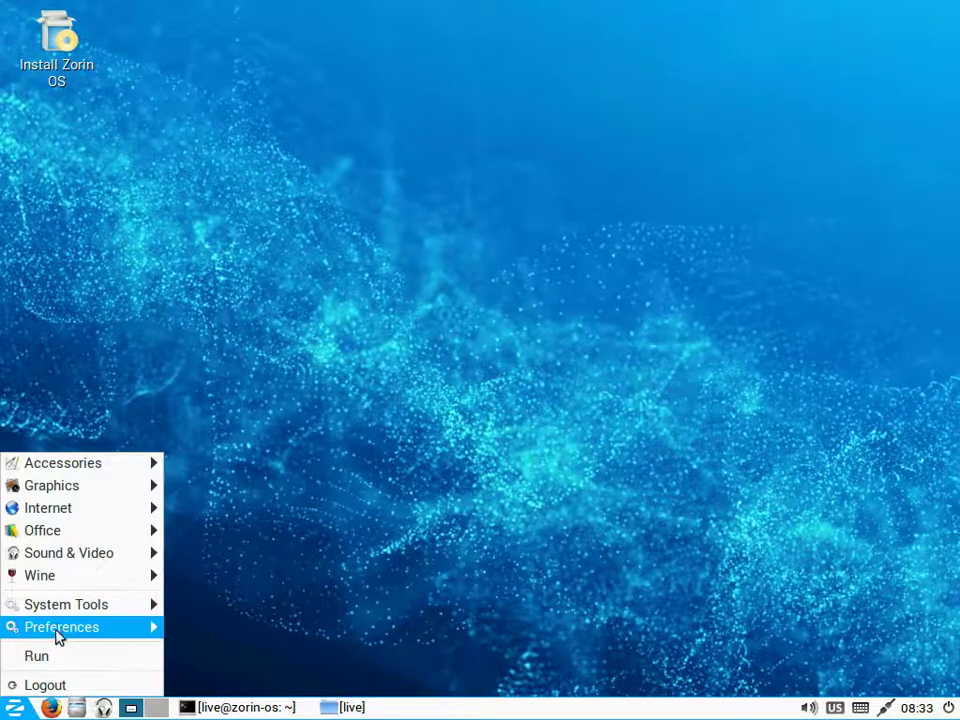
pyautogui.moveTo(58, 628)
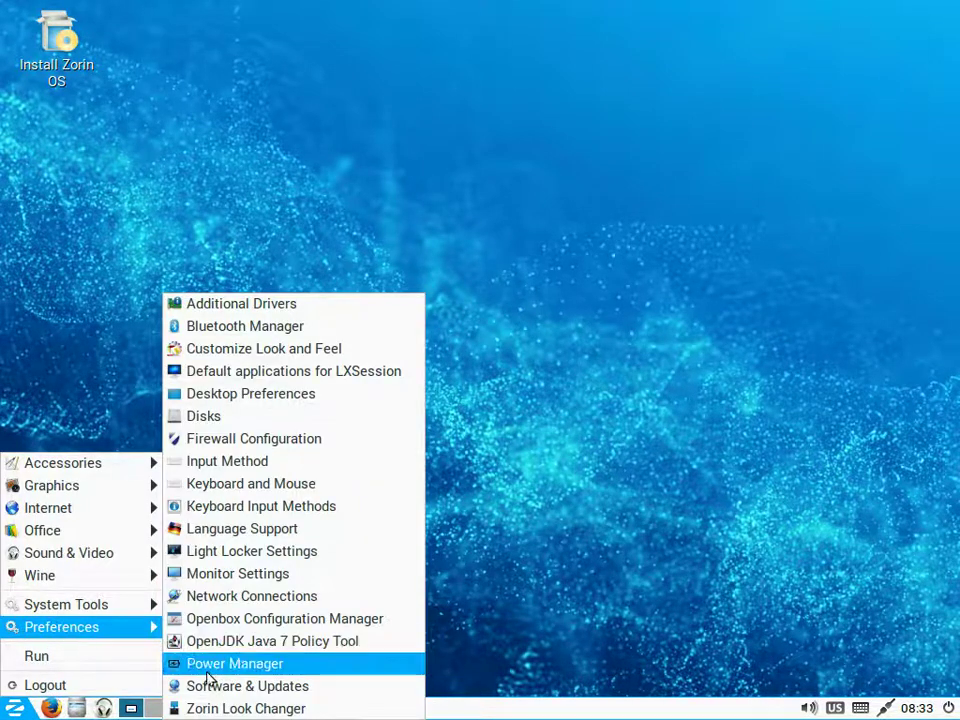
pyautogui.click(232, 708)
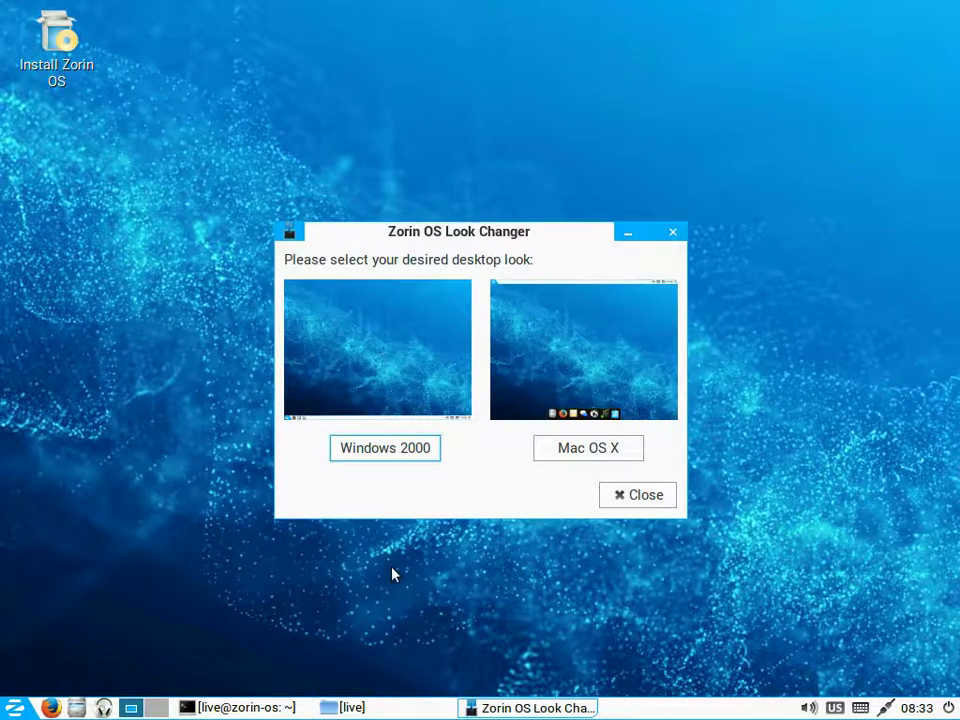
pyautogui.click(583, 453)
pyautogui.click(579, 441)
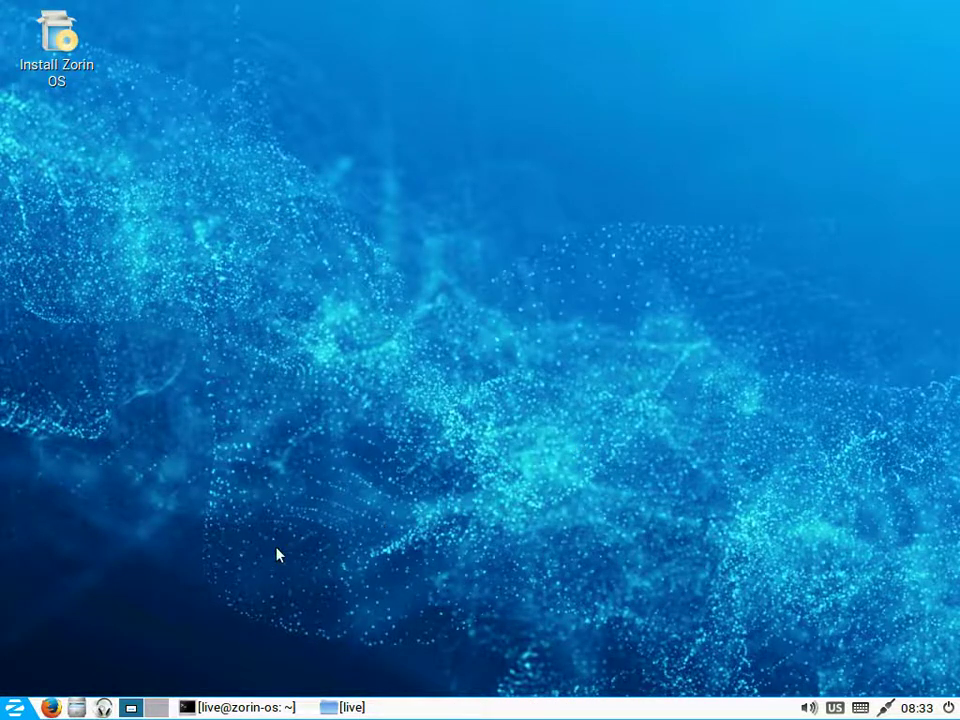
# Set the desktop wallpaper to Grey.png from the wallpapers folder in Desktop Preferences
pyautogui.click(24, 708)
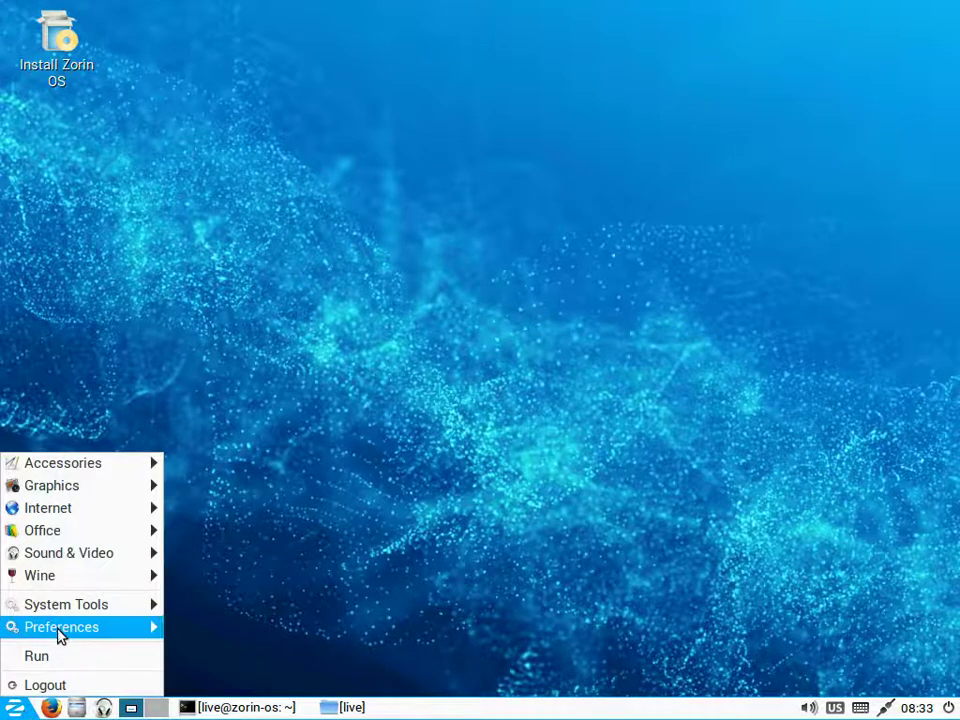
pyautogui.moveTo(58, 636)
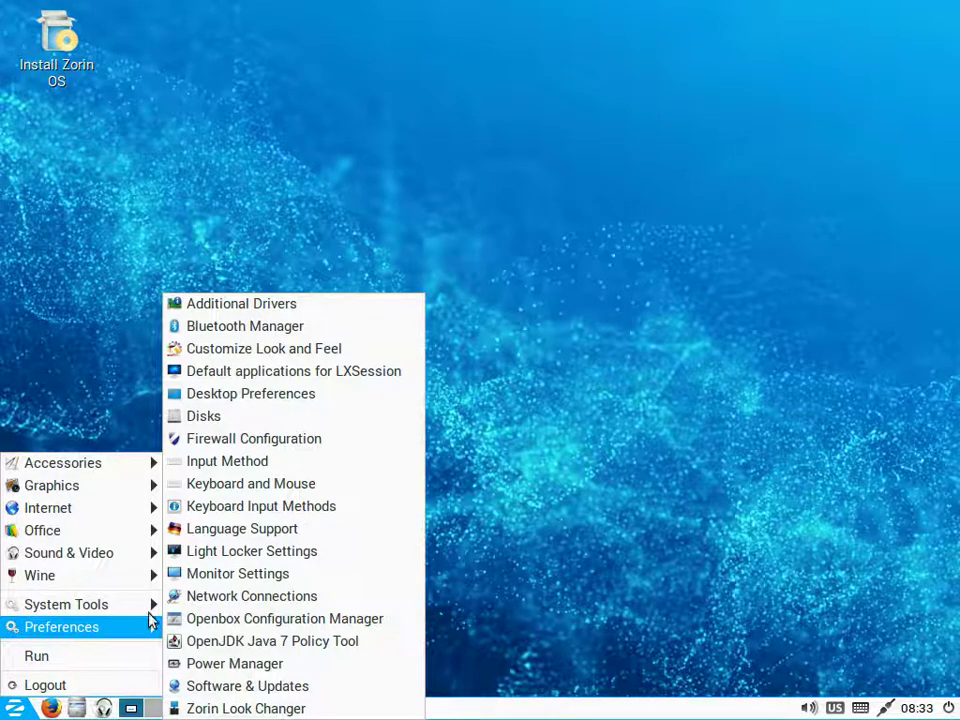
pyautogui.click(261, 398)
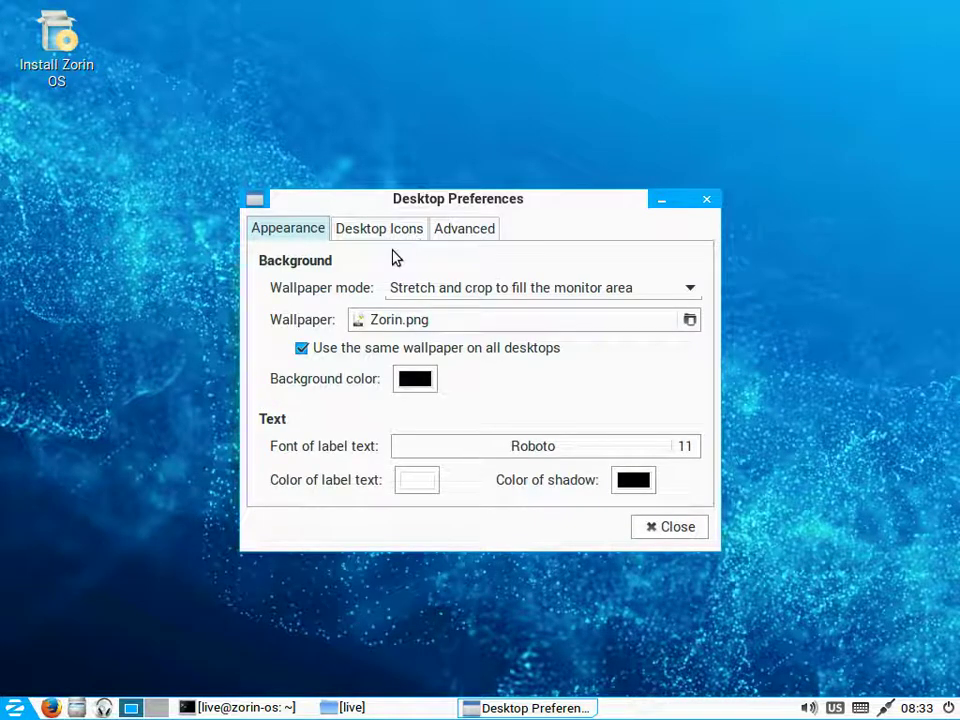
pyautogui.click(690, 320)
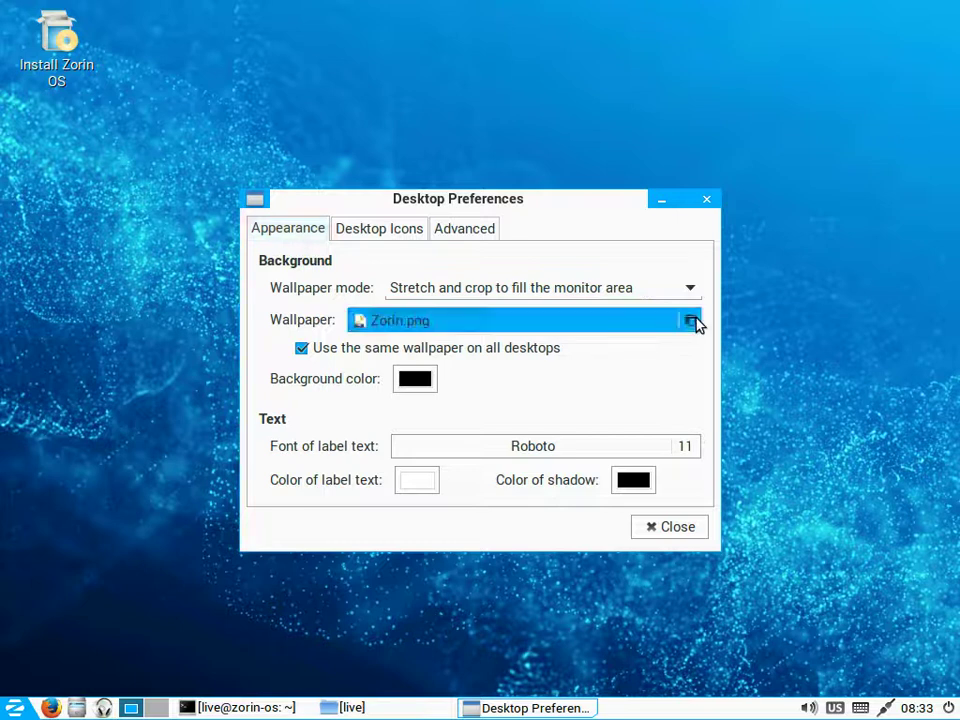
pyautogui.press('Up')
pyautogui.press('Up')
pyautogui.press('Up')
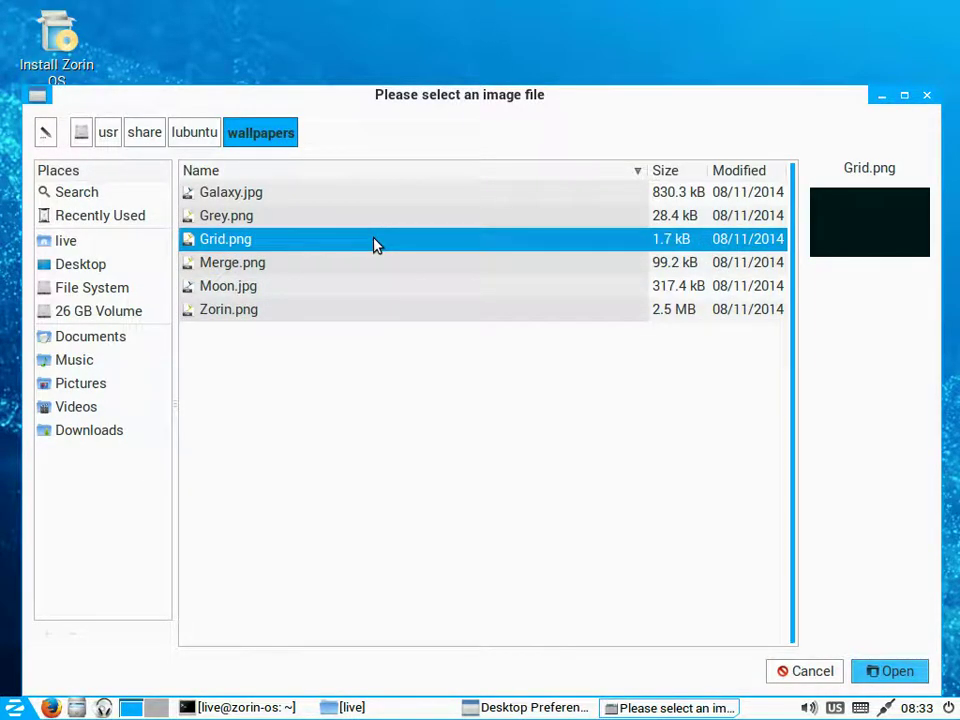
pyautogui.press('Up')
pyautogui.press('Up')
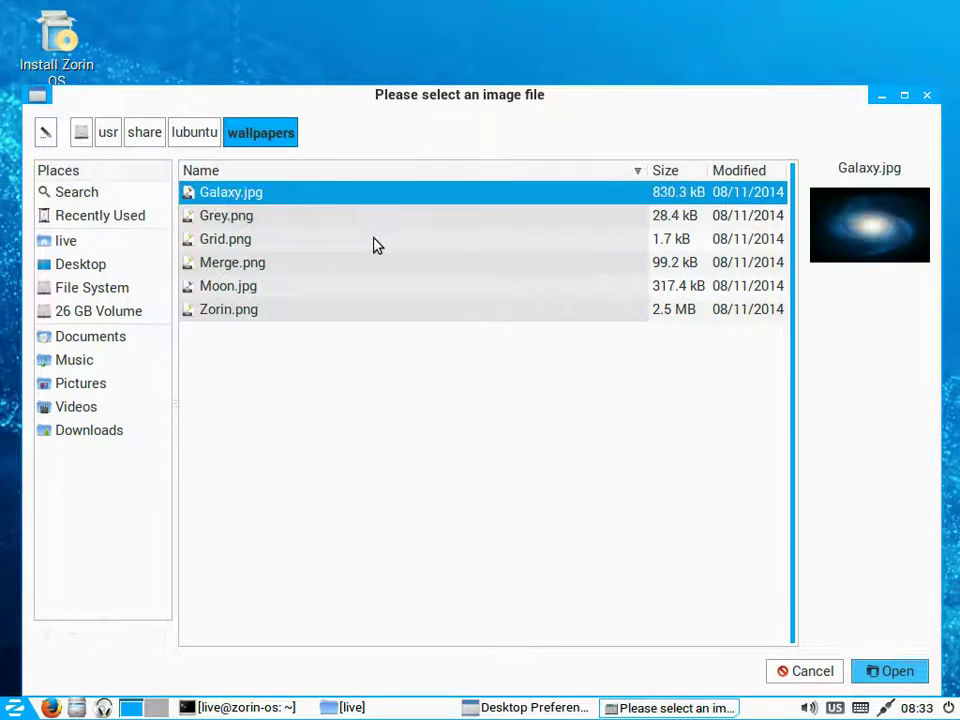
pyautogui.press('Down')
pyautogui.press('Return')
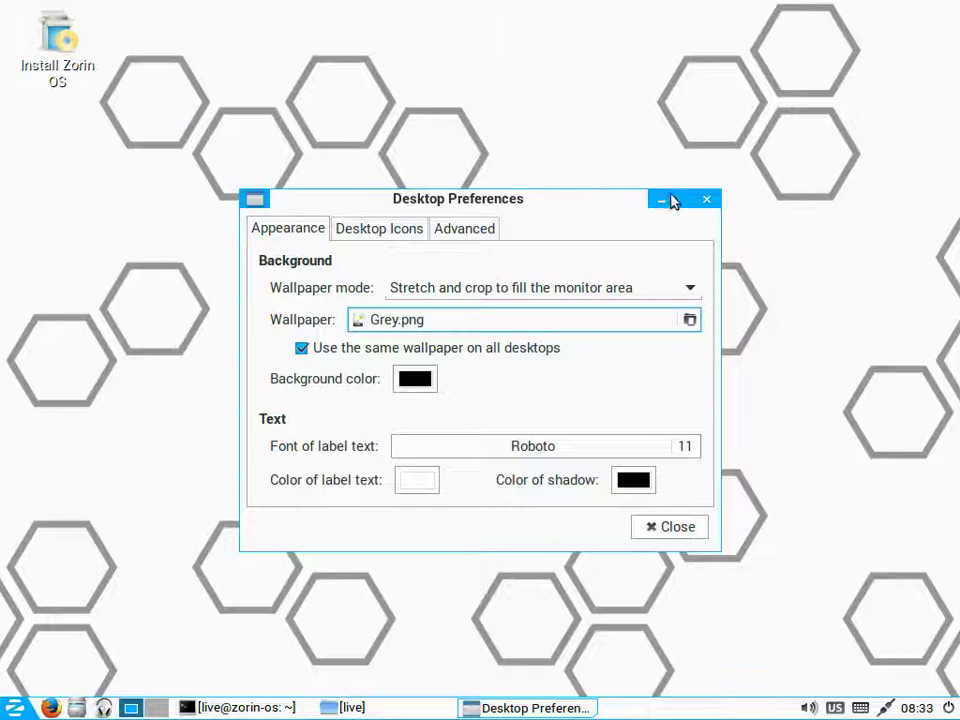
# View the desktop icon options and the advanced options in Desktop Preferences
pyautogui.click(418, 232)
pyautogui.click(457, 232)
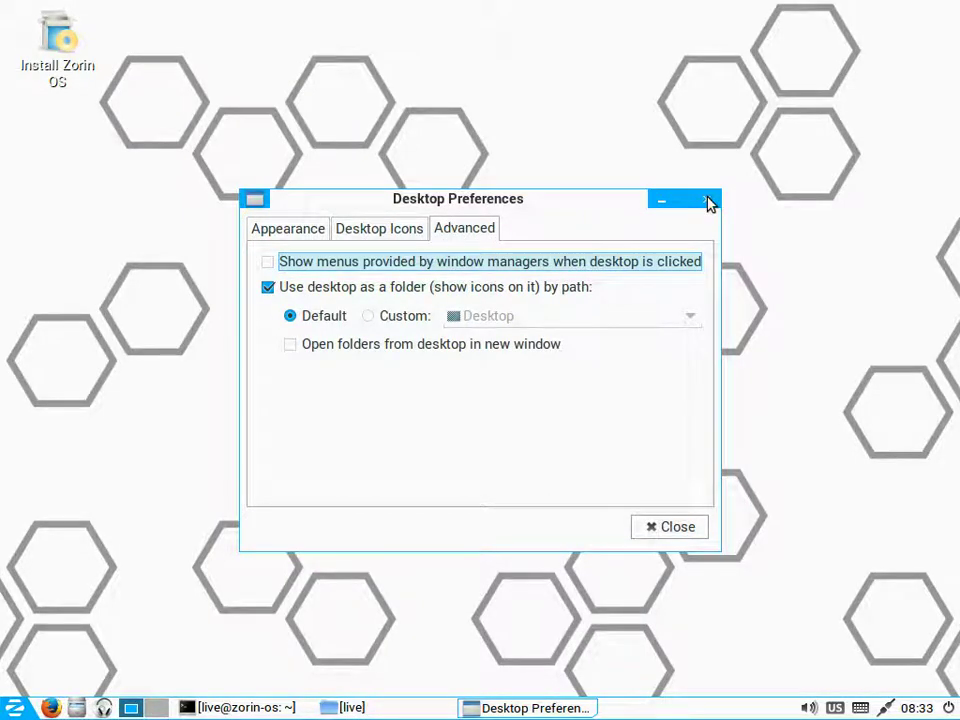
# Close Desktop Preferences, look through the accessories, preferences and system tools, and start the Zorin OS installer
pyautogui.click(707, 203)
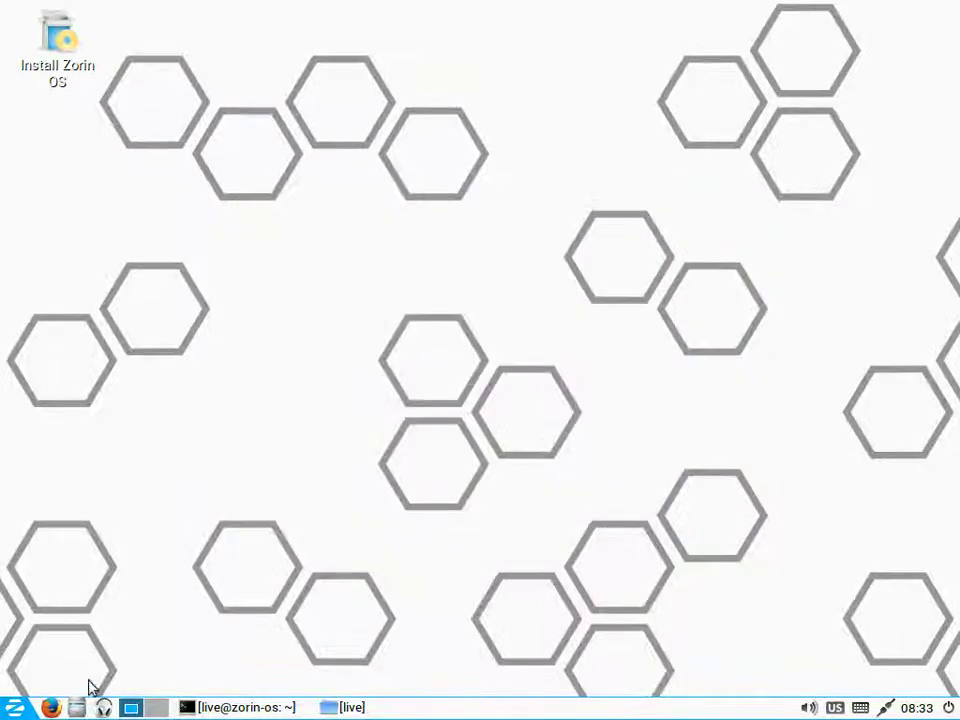
pyautogui.click(30, 707)
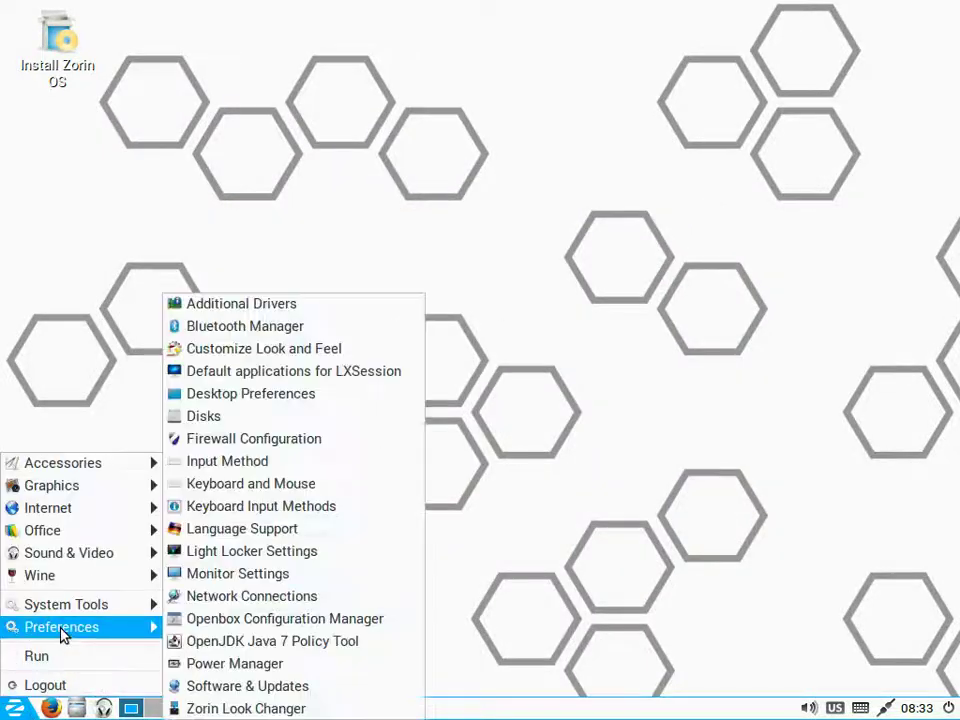
pyautogui.moveTo(86, 476)
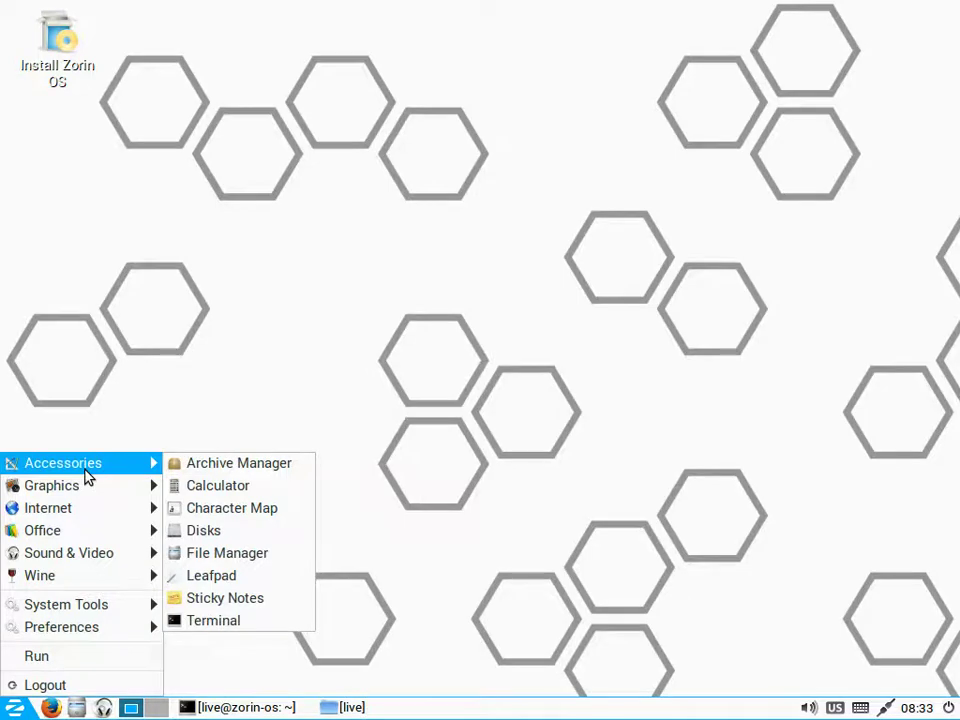
pyautogui.moveTo(86, 630)
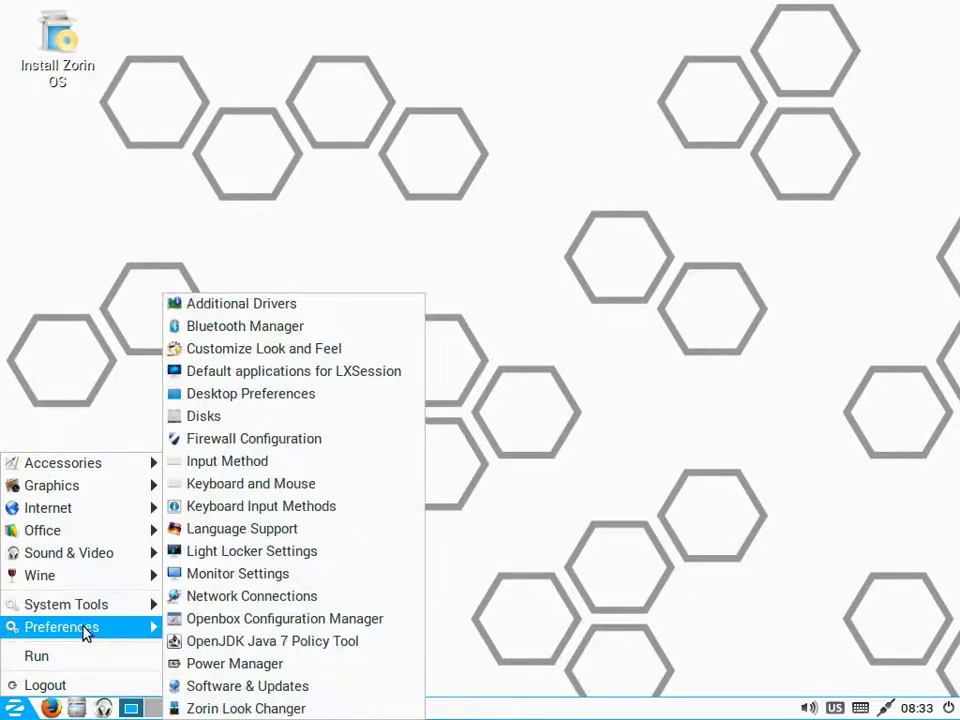
pyautogui.moveTo(82, 608)
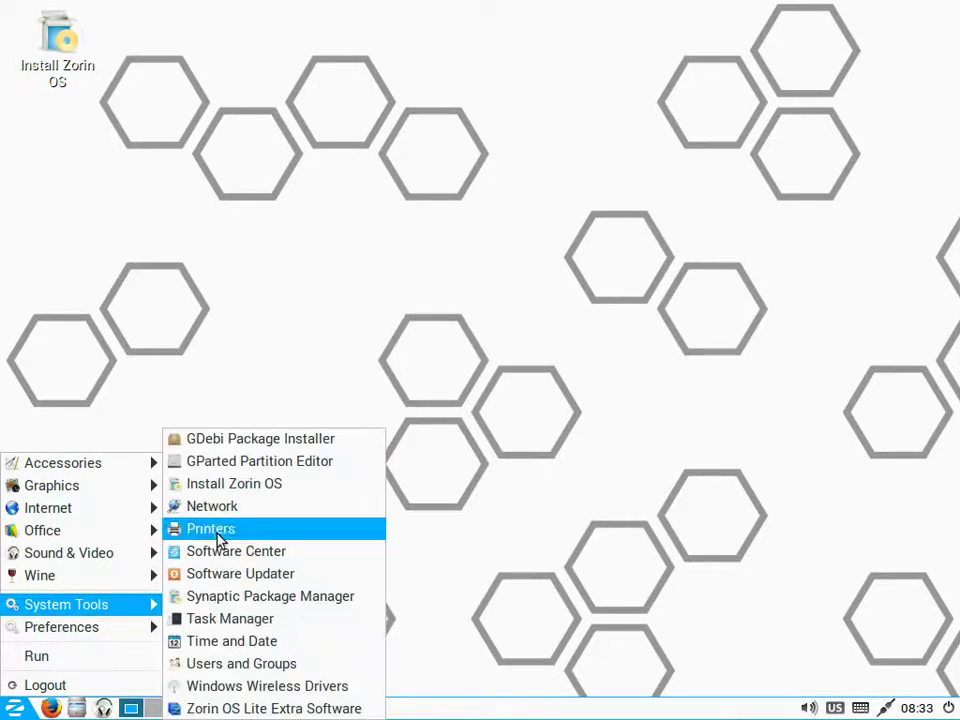
pyautogui.click(203, 488)
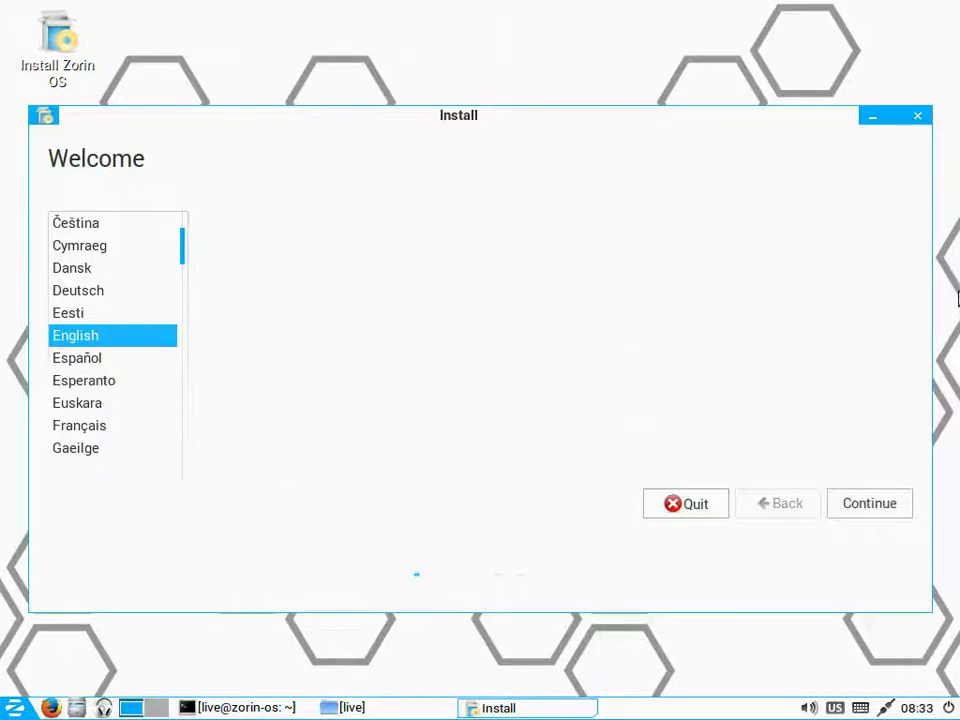
# Keep English as the installer language, choose to replace Zorin OS 9 with Zorin, and start the installation
pyautogui.click(871, 510)
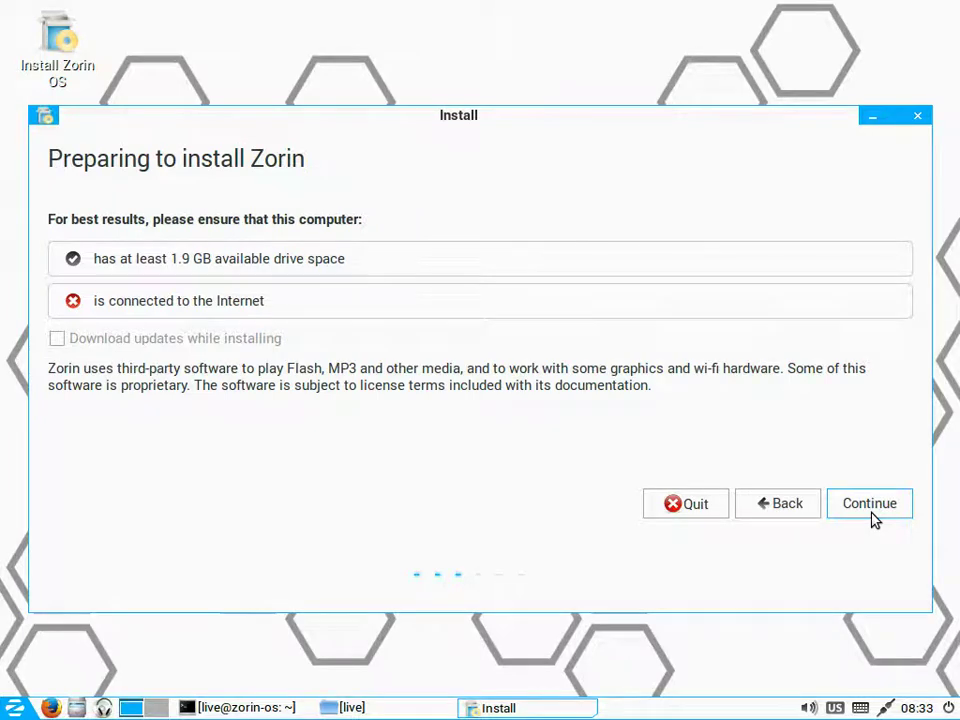
pyautogui.click(871, 508)
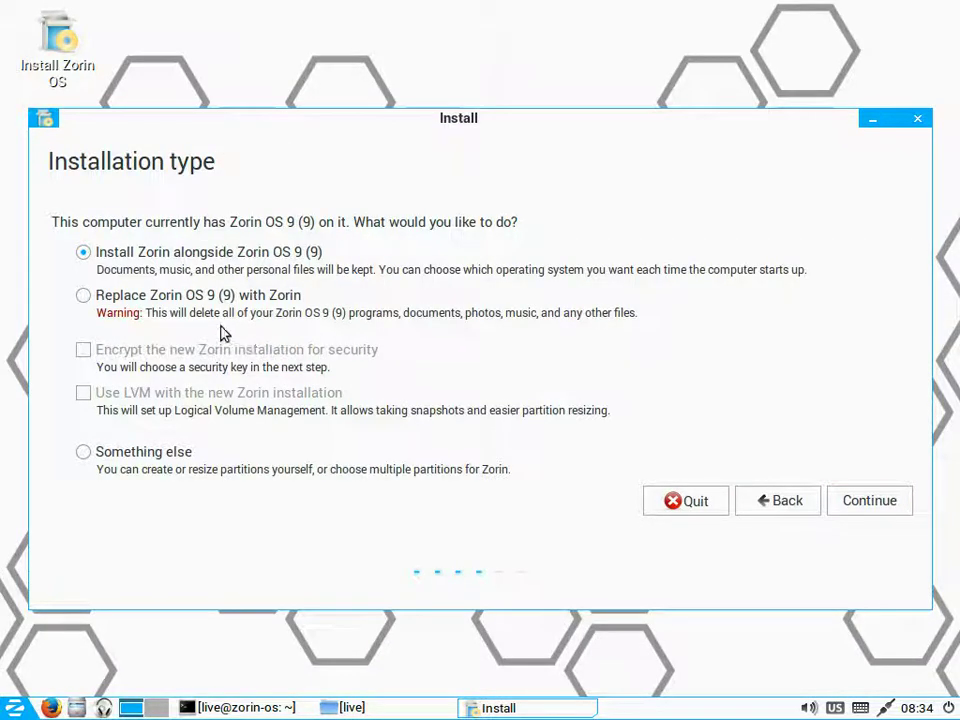
pyautogui.click(183, 299)
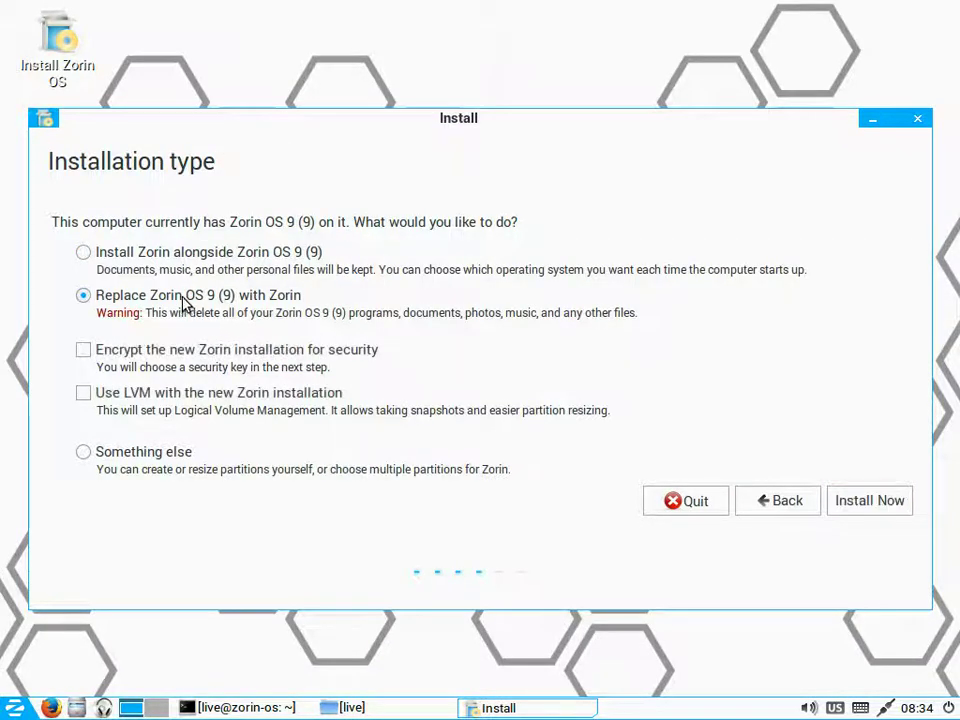
pyautogui.click(847, 505)
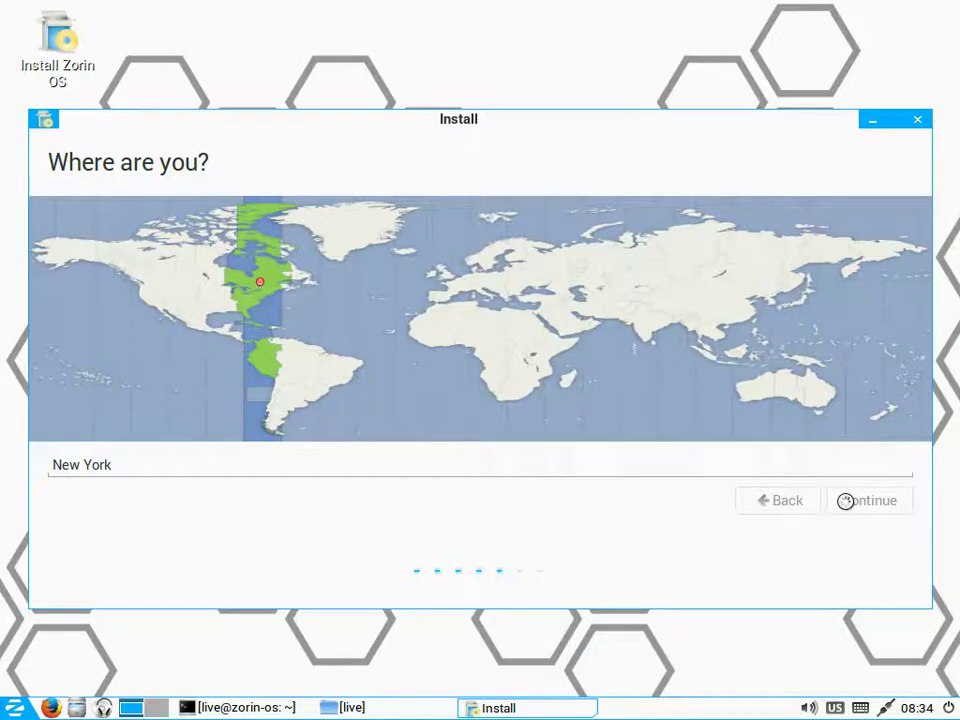
# Accept New York as the location and the default keyboard layout, and enter the account holder's name
pyautogui.click(847, 505)
pyautogui.click(847, 505)
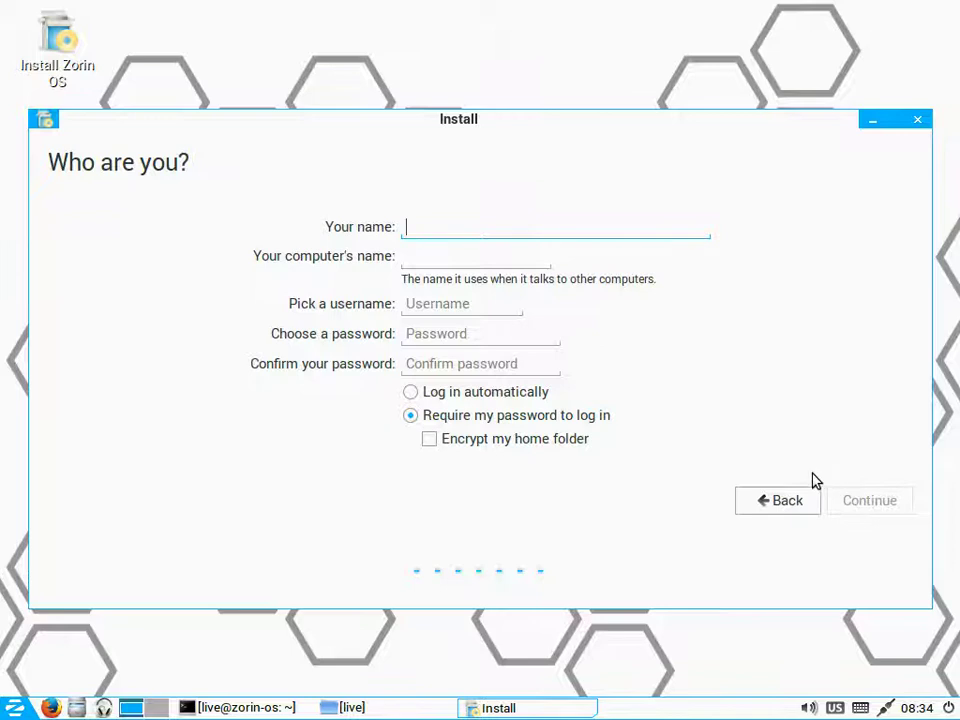
pyautogui.write('redmoon')
pyautogui.press('Tab')
pyautogui.press('Tab')
pyautogui.press('Tab')
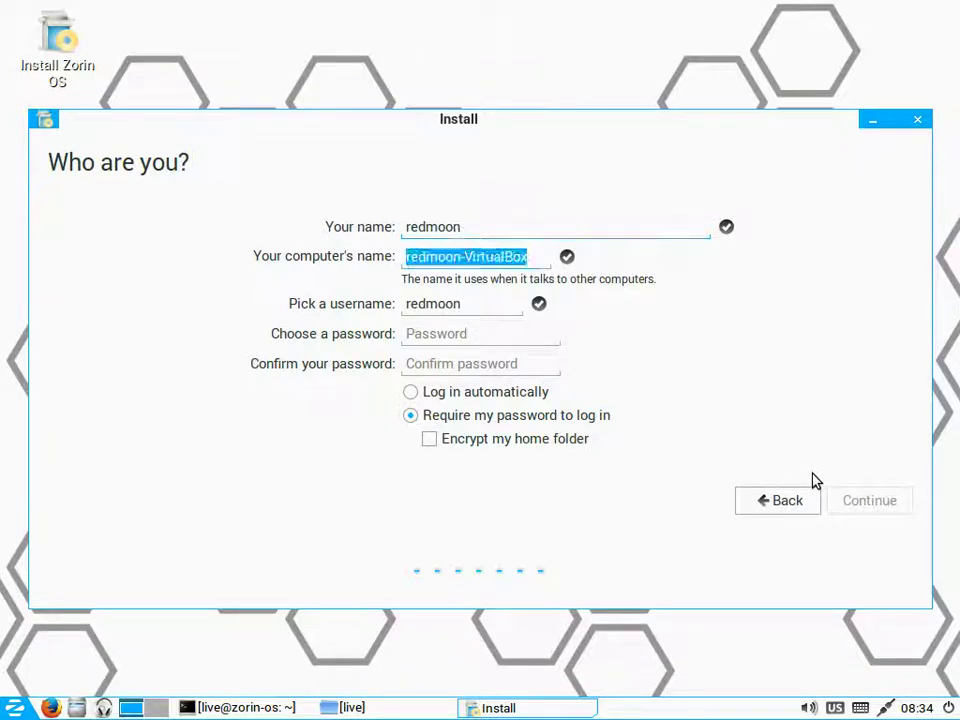
pyautogui.write('•••••')
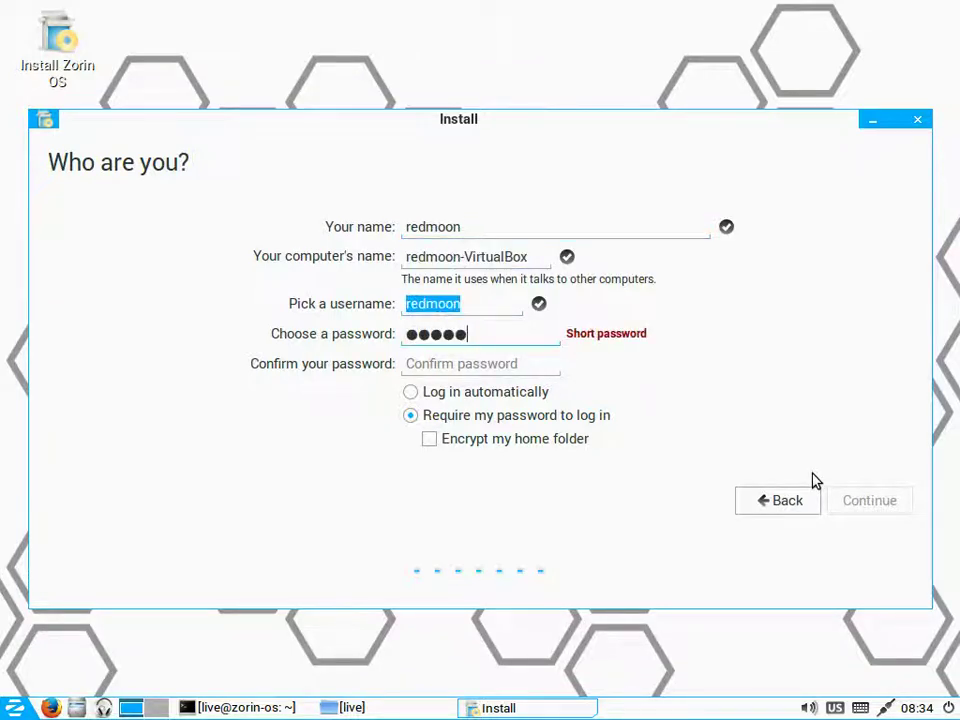
pyautogui.press('BackSpace')
pyautogui.press('BackSpace')
pyautogui.press('BackSpace')
pyautogui.press('BackSpace')
pyautogui.press('BackSpace')
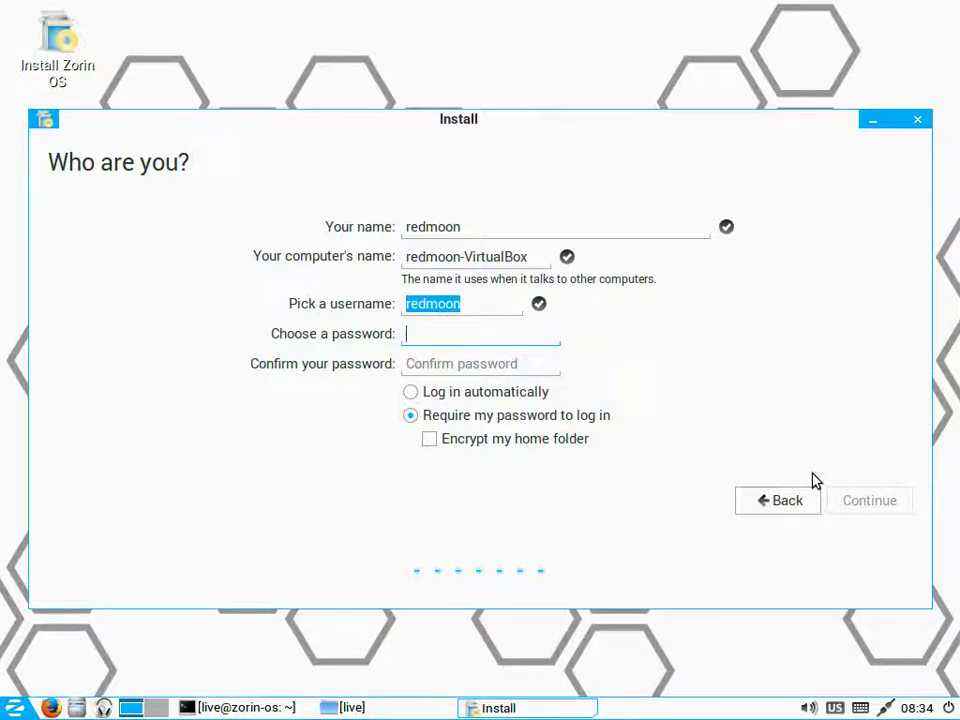
# Enter and confirm the account password for the new user, and continue the installation
pyautogui.write('•••••••')
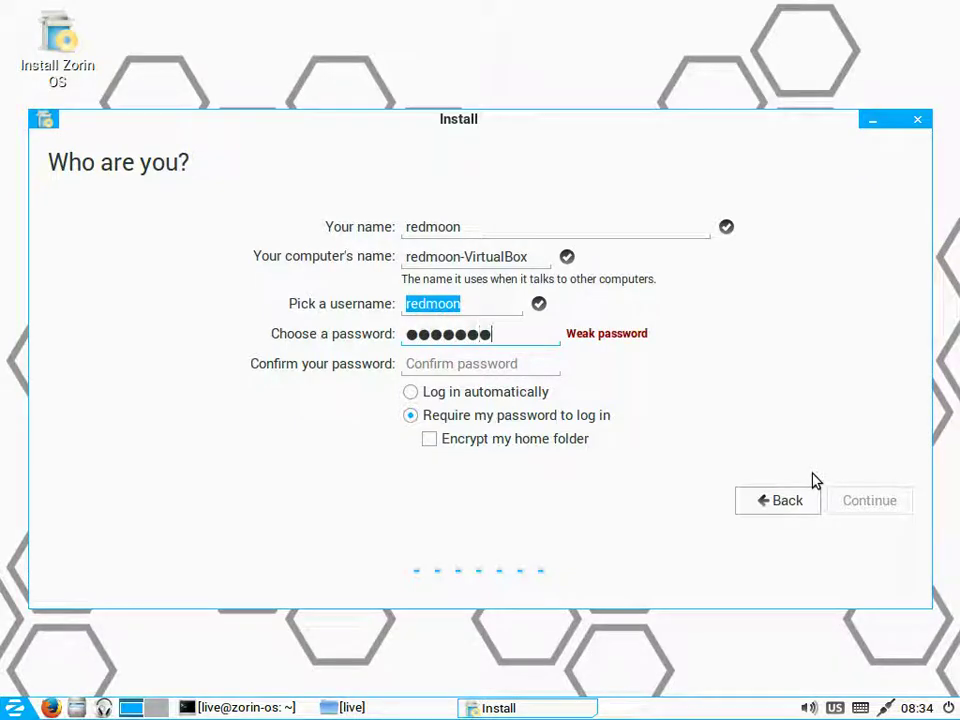
pyautogui.write('•••••••')
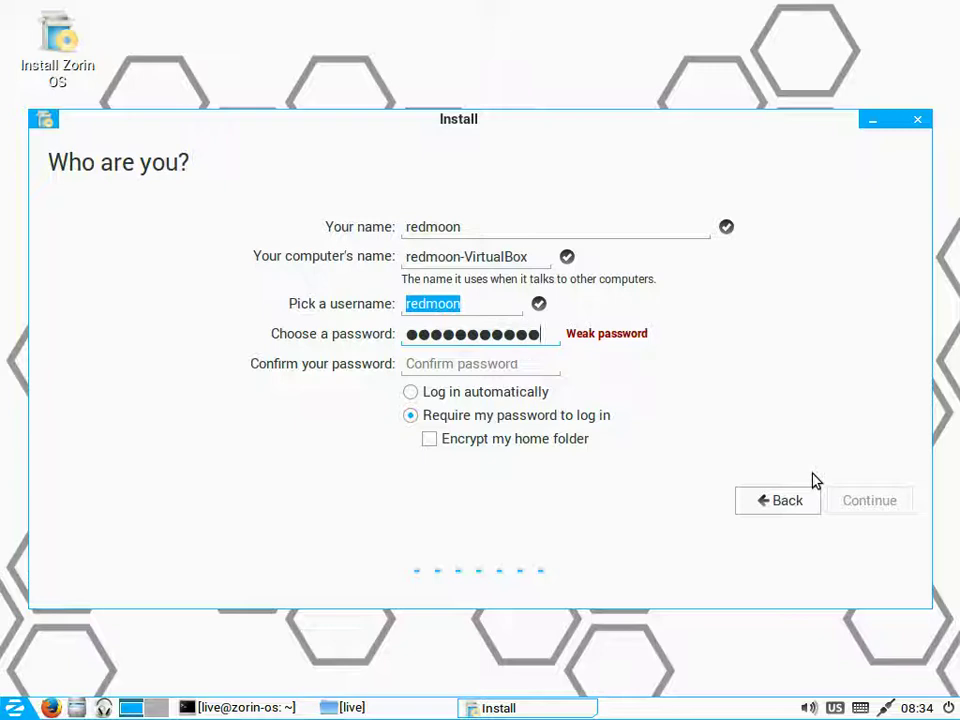
pyautogui.press('Tab')
pyautogui.write('•••••••••••')
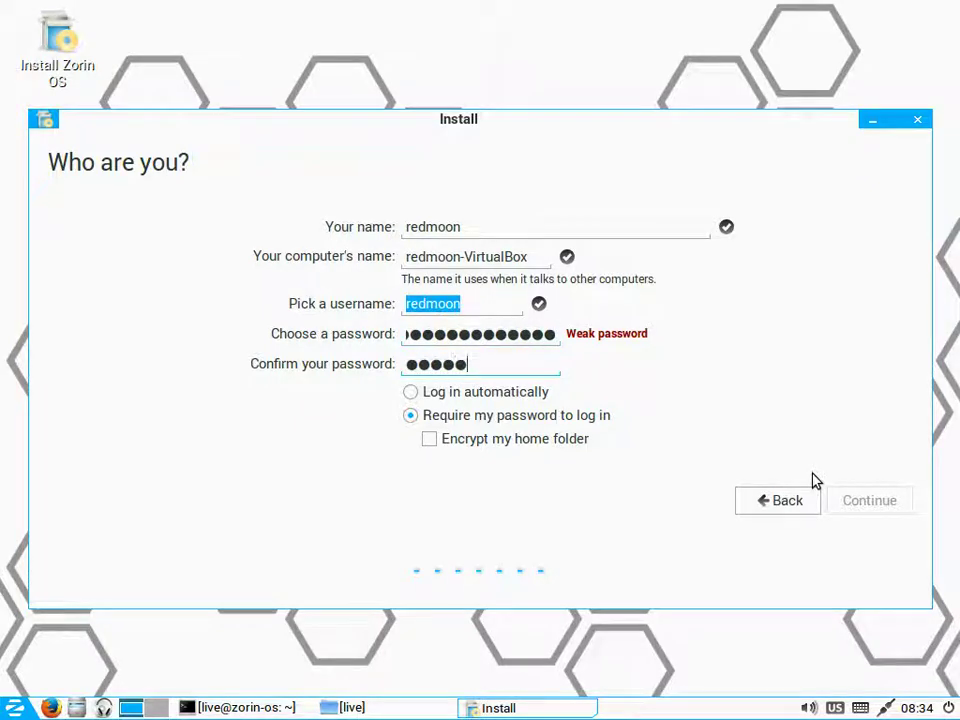
pyautogui.write('•••')
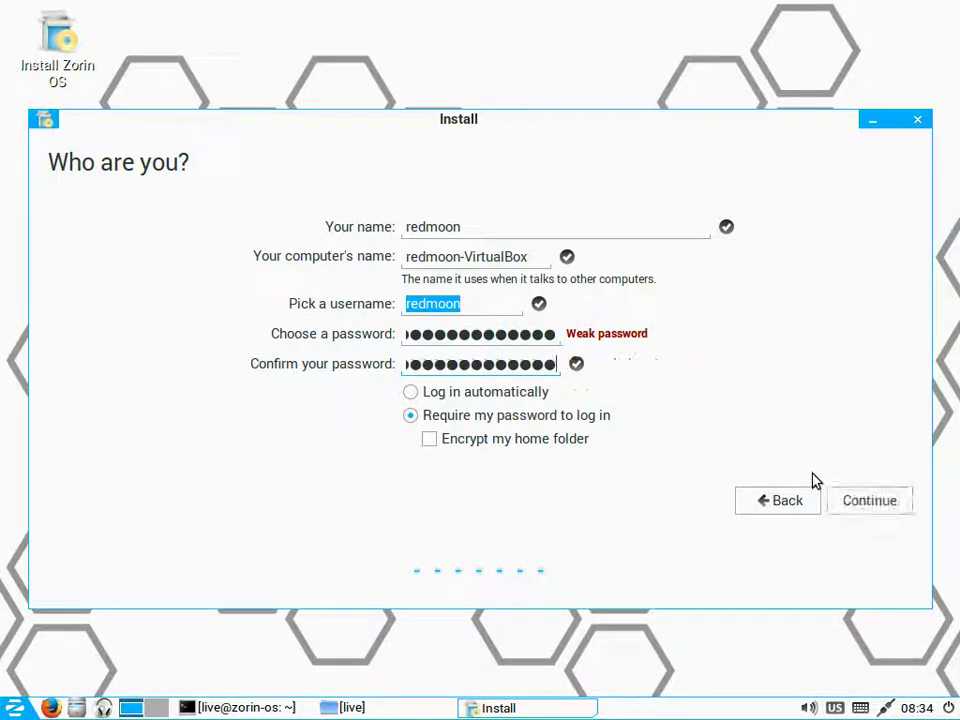
pyautogui.click(845, 496)
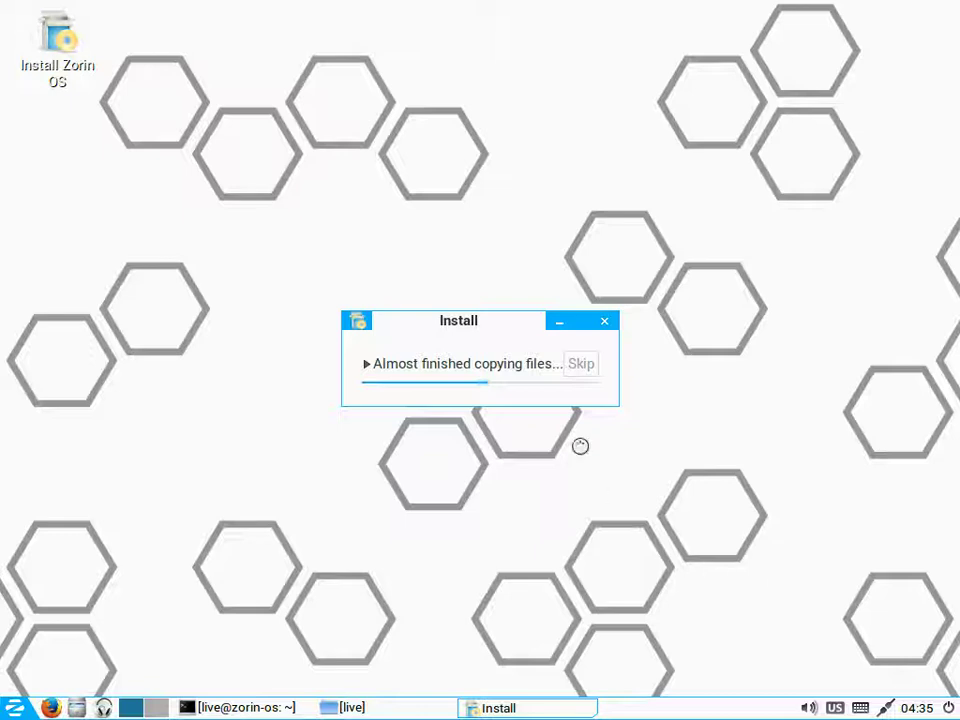
# Move the installation progress window up out of the way and open Desktop Preferences
pyautogui.moveTo(497, 320); pyautogui.dragTo(505, 80)
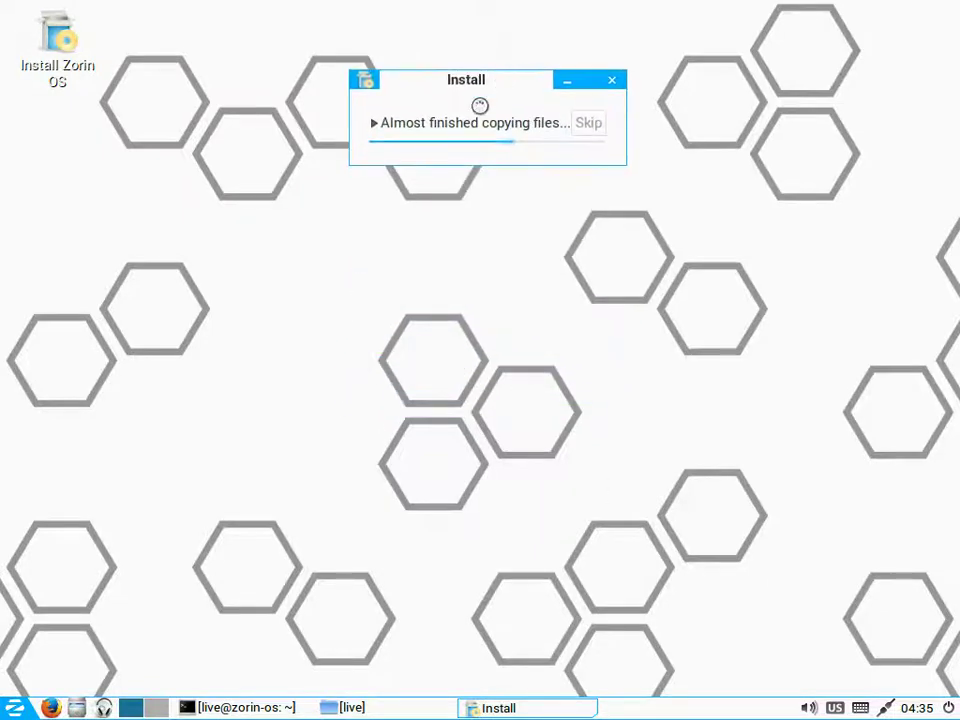
pyautogui.rightClick(225, 552)
pyautogui.moveTo(226, 551)
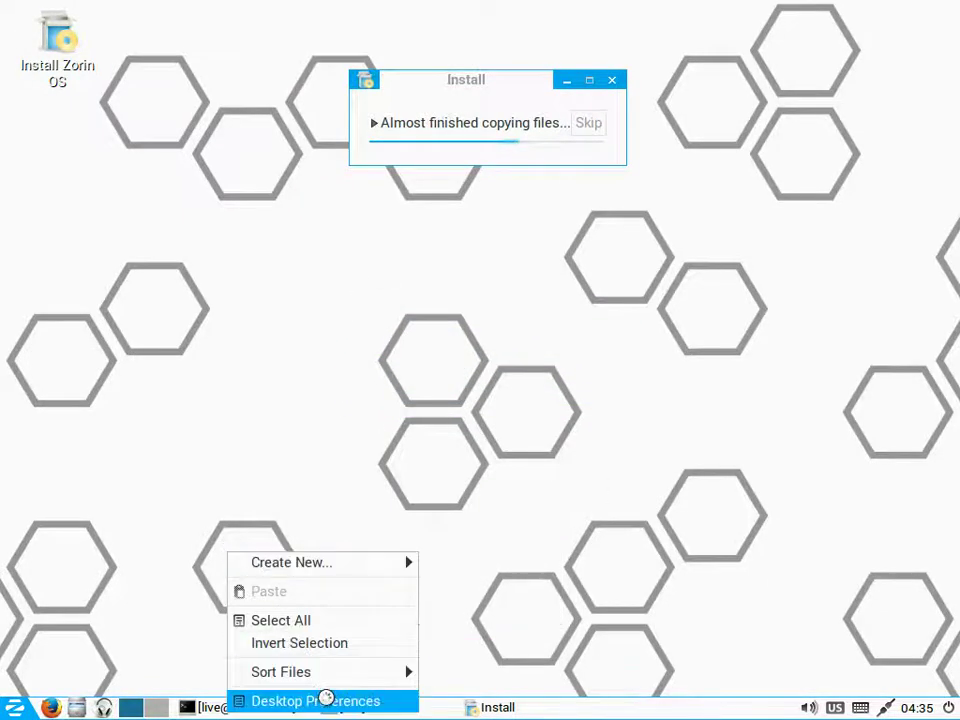
pyautogui.click(326, 700)
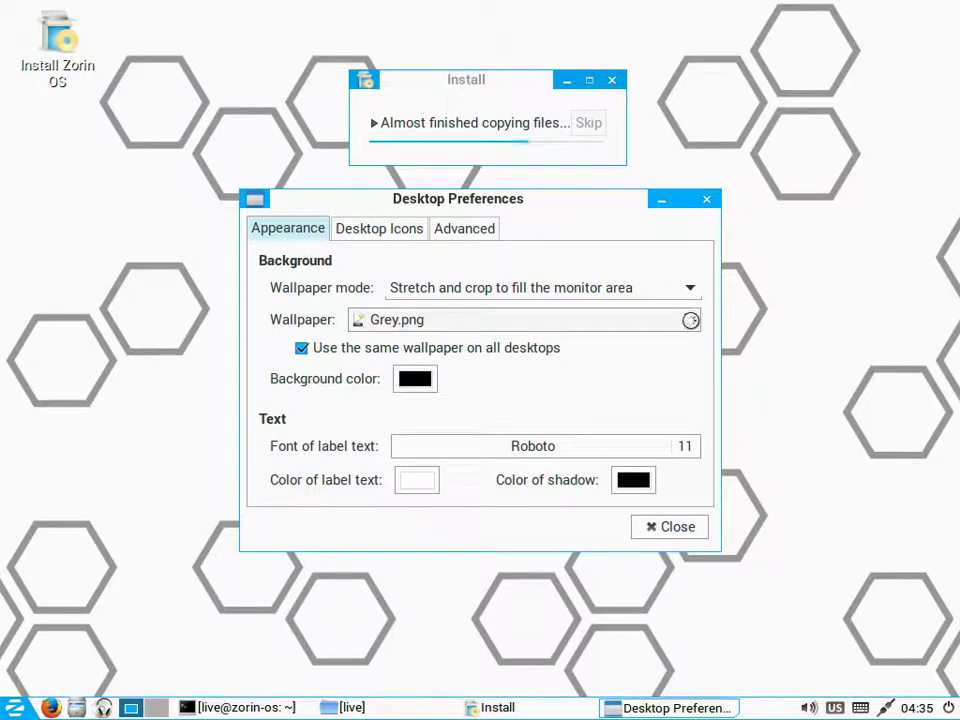
# Set the desktop wallpaper to Merge.png from the wallpapers folder
pyautogui.click(690, 320)
pyautogui.press('Up')
pyautogui.press('Down')
pyautogui.press('Down')
pyautogui.press('Down')
pyautogui.press('Return')
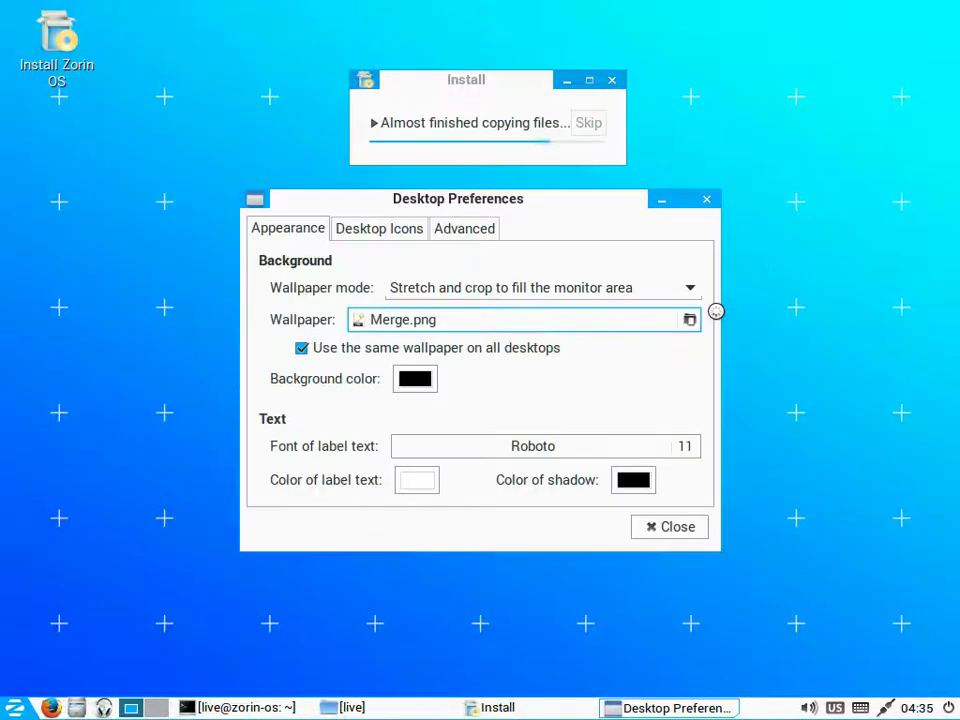
# Set the desktop wallpaper to Moon.jpg and close Desktop Preferences
pyautogui.click(689, 323)
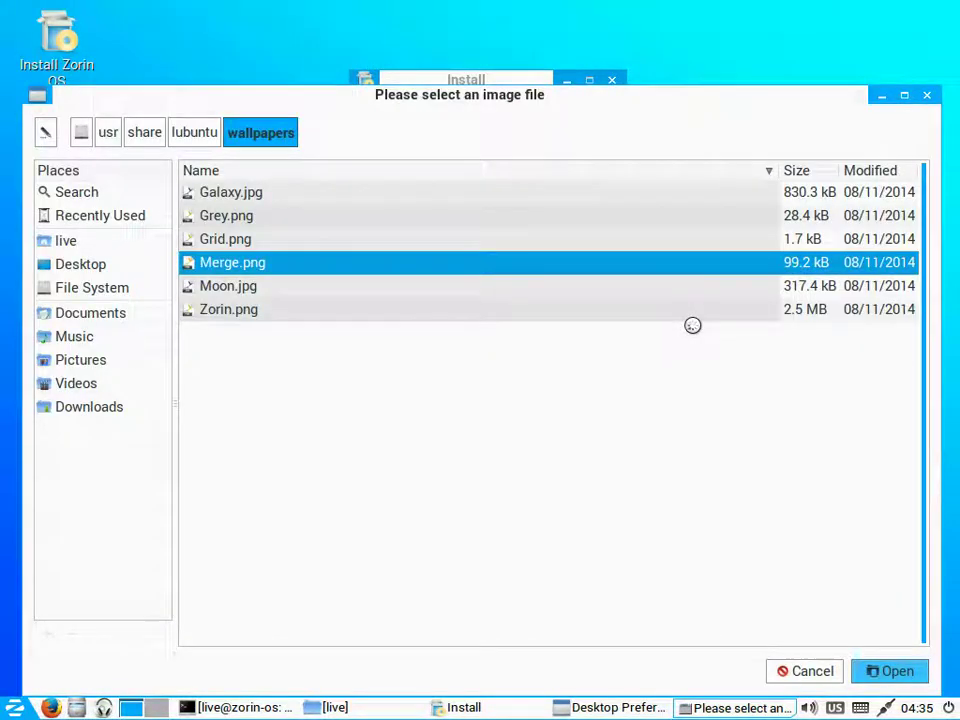
pyautogui.press('Down')
pyautogui.press('Return')
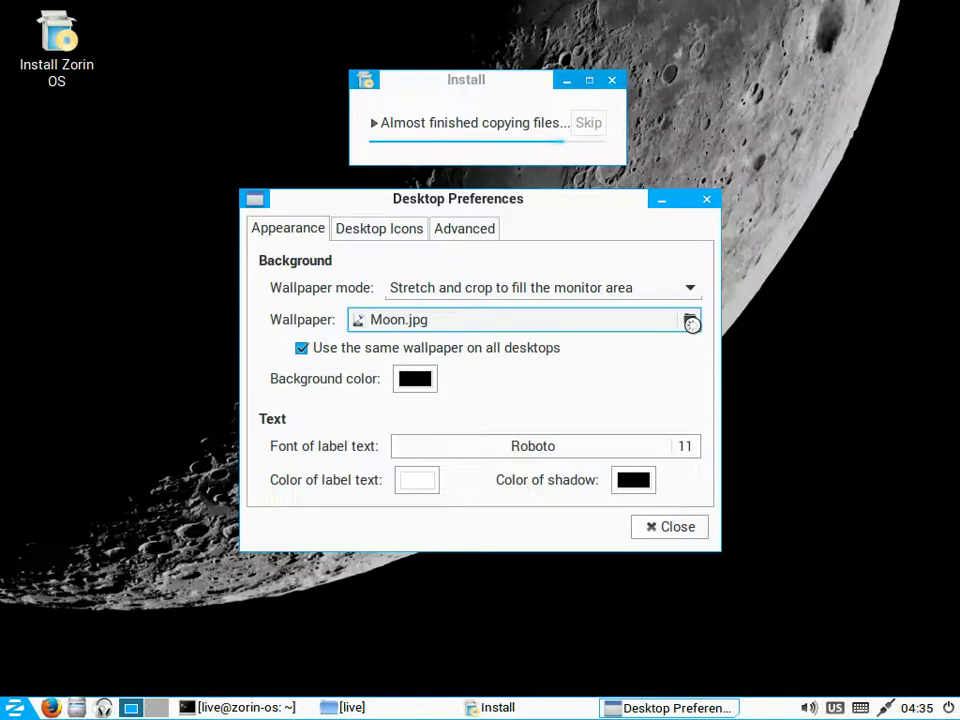
pyautogui.click(670, 528)
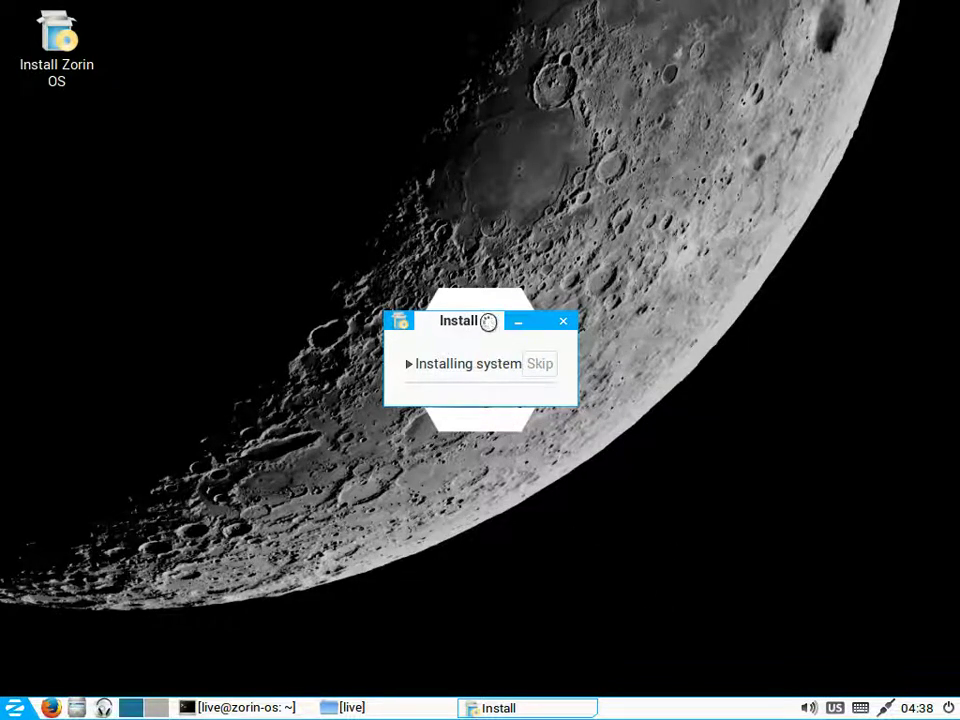
# Move the installation progress window up, choose to continue testing once installation completes, and reboot the system
pyautogui.moveTo(489, 321); pyautogui.dragTo(478, 171)
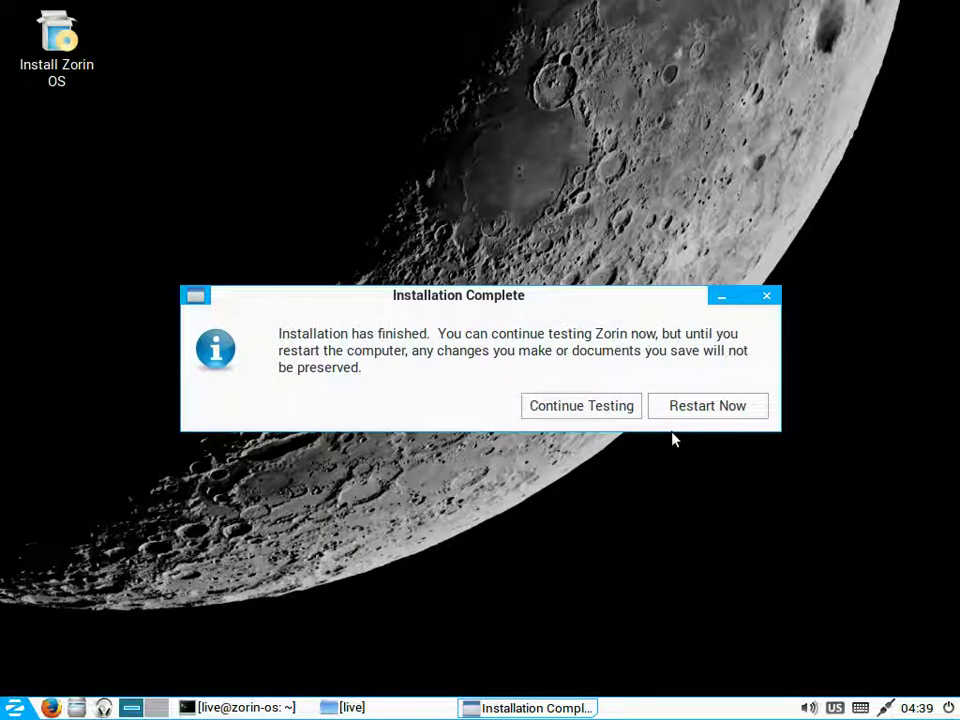
pyautogui.click(602, 410)
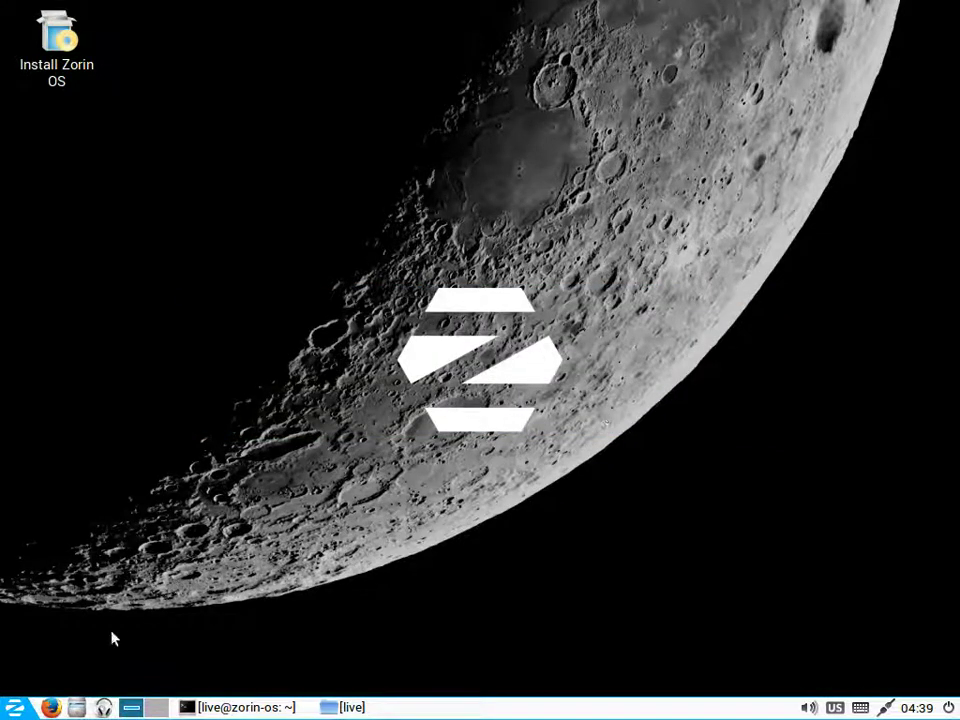
pyautogui.click(15, 708)
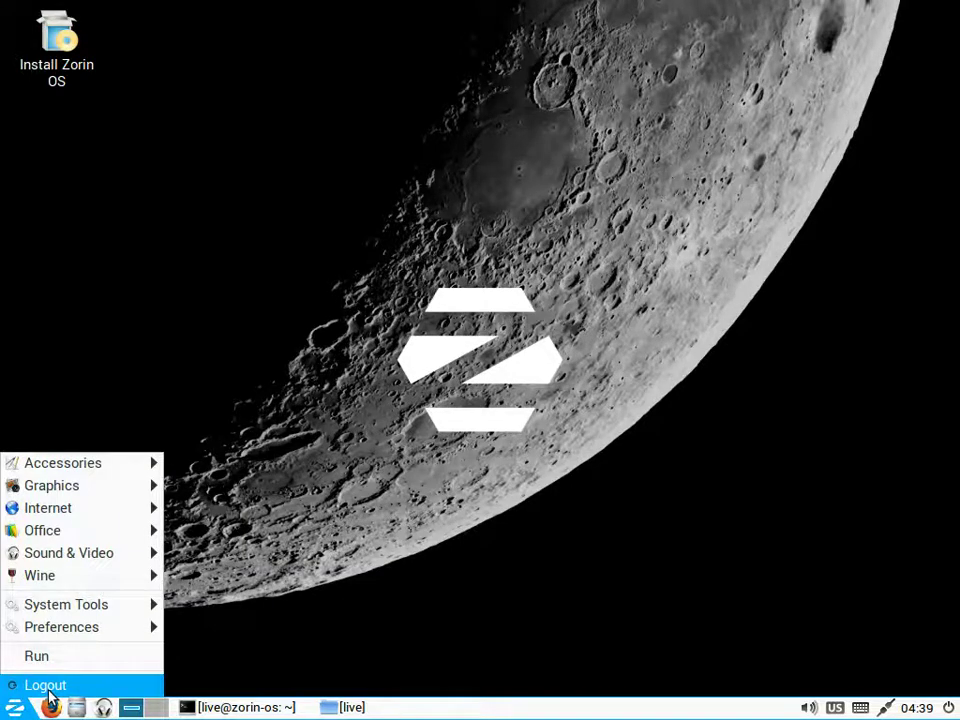
pyautogui.click(47, 689)
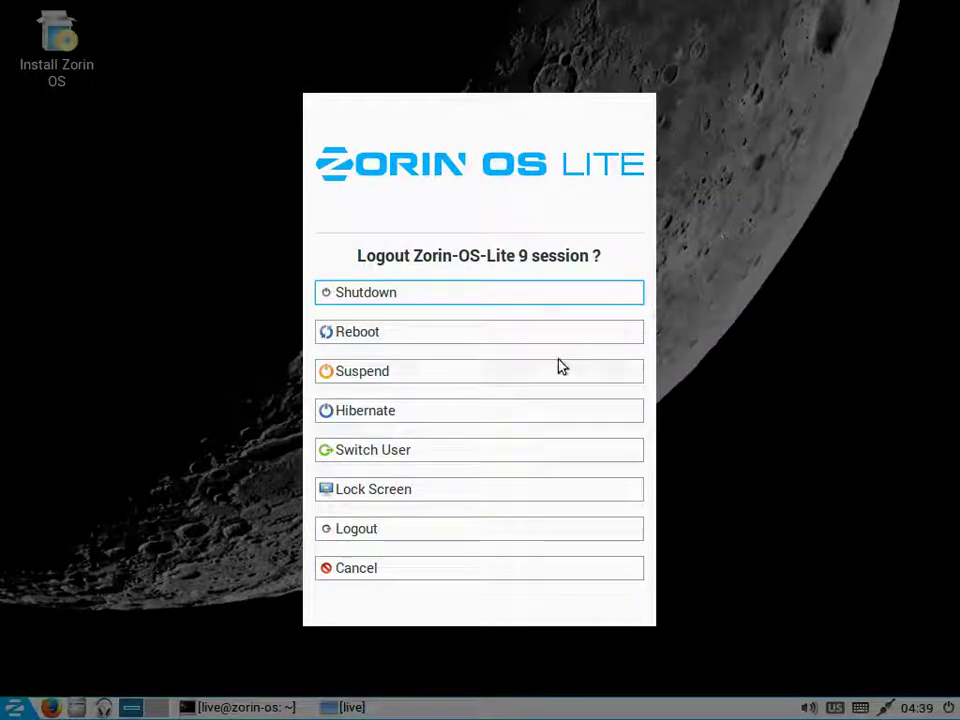
pyautogui.click(375, 335)
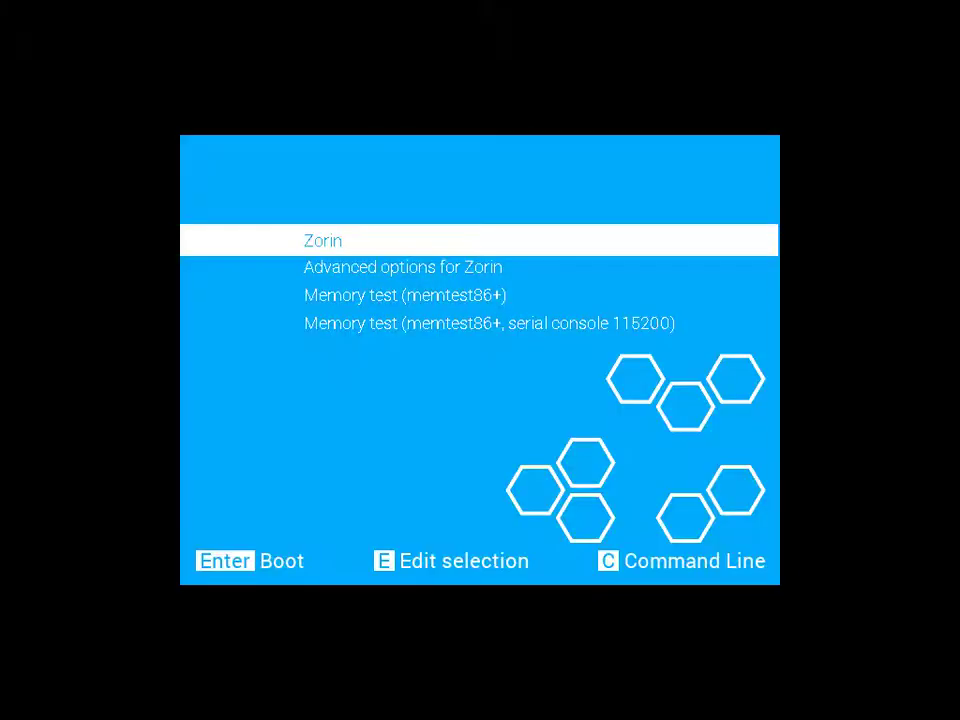
# Boot the Zorin entry and log in to the installed system with the account password
pyautogui.press('Return')
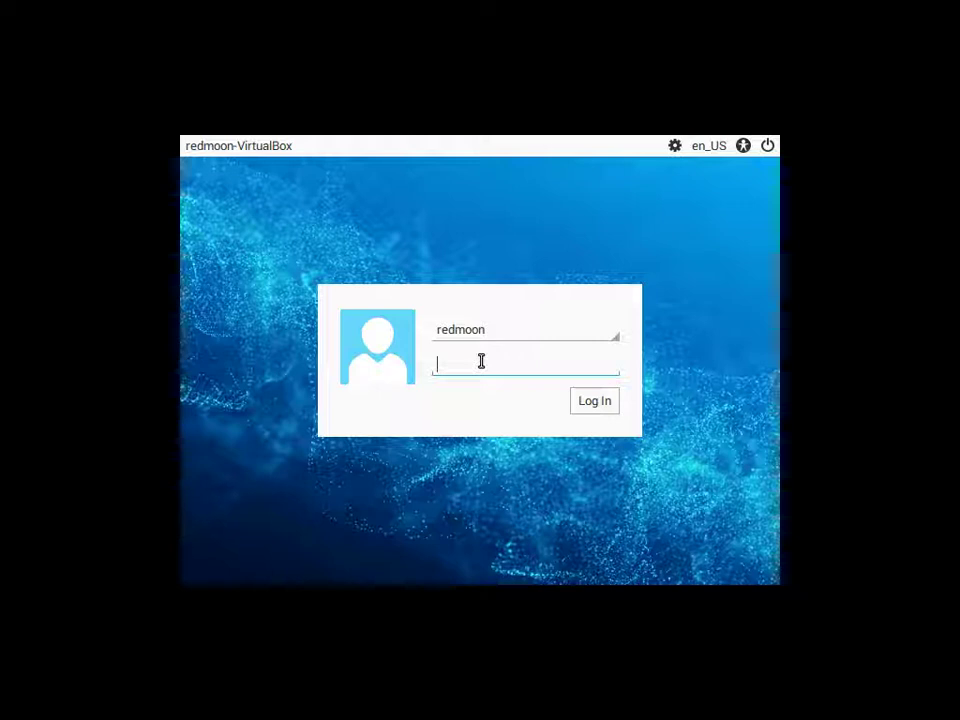
pyautogui.write('**********')
pyautogui.press('Return')
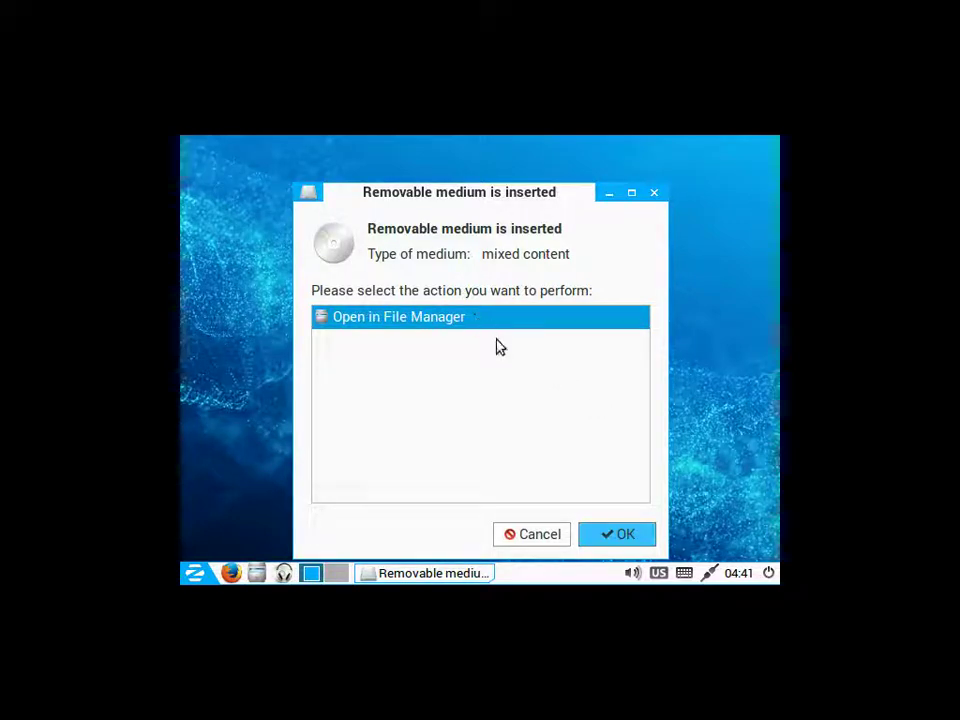
# Open the inserted Guest Additions disc in the file manager and check the options available for VBoxLinuxAdditions.run
pyautogui.click(602, 537)
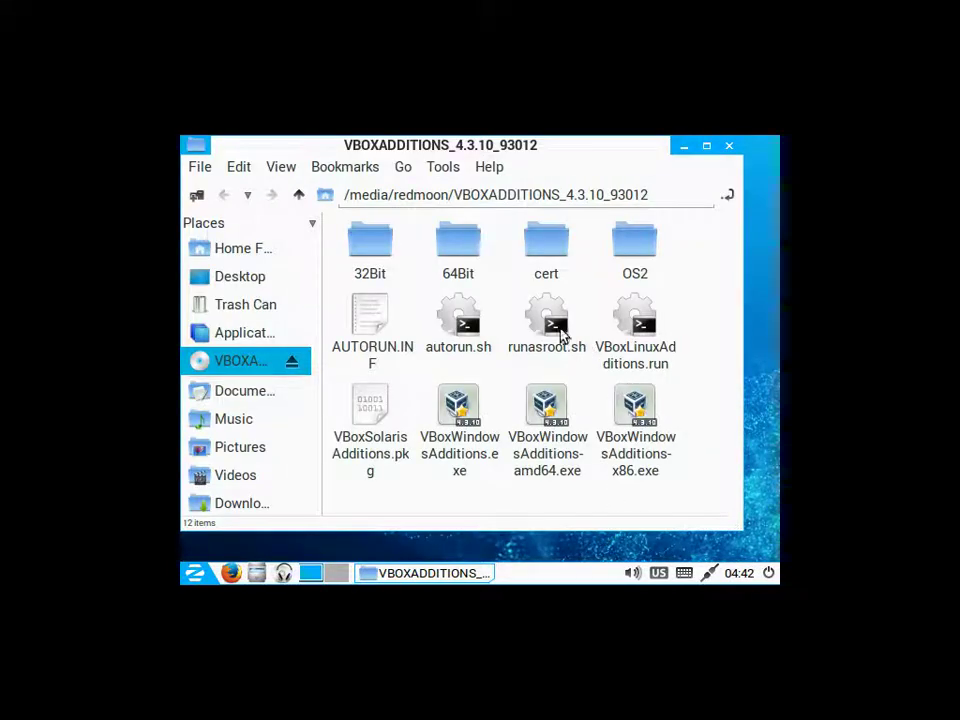
pyautogui.click(634, 328)
pyautogui.rightClick(636, 347)
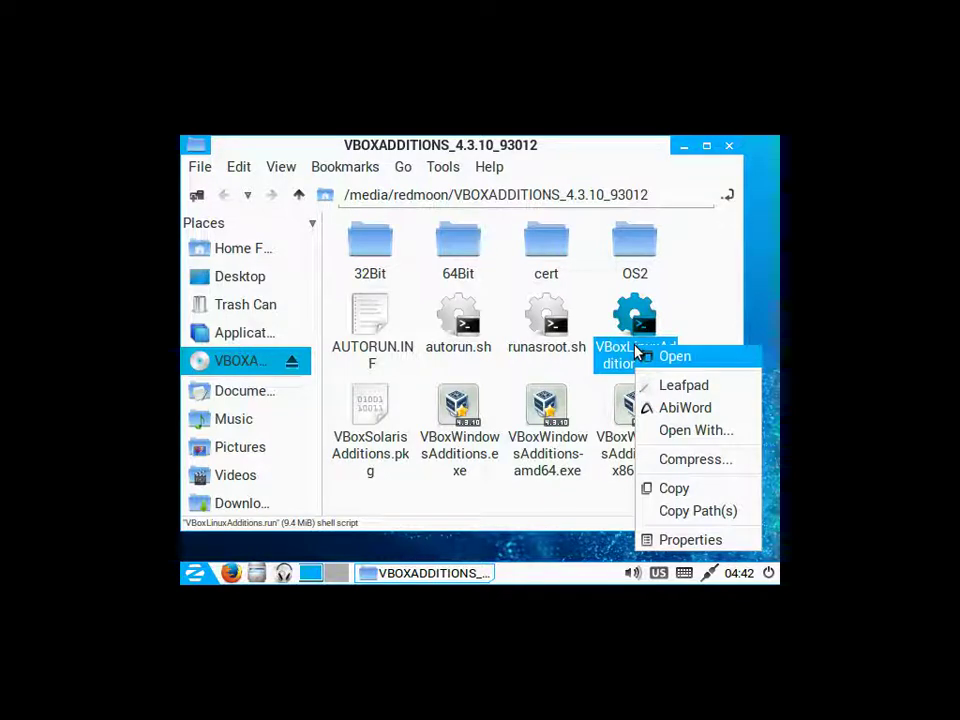
pyautogui.click(761, 282)
pyautogui.rightClick(761, 282)
pyautogui.moveTo(763, 283)
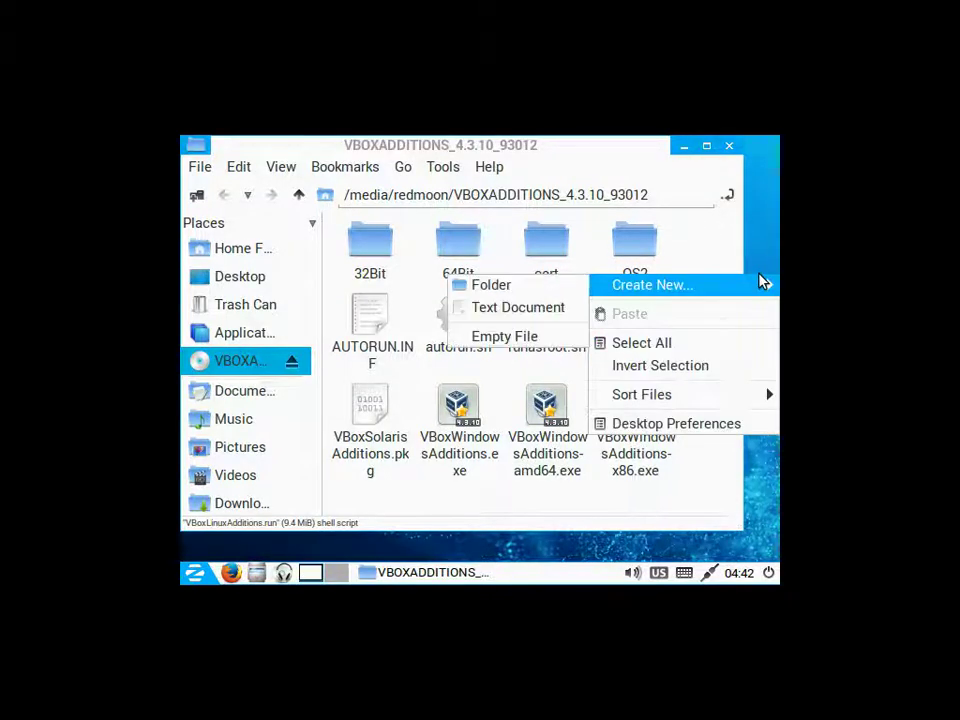
# Open a terminal and move its window down to uncover the file manager's path
pyautogui.click(199, 572)
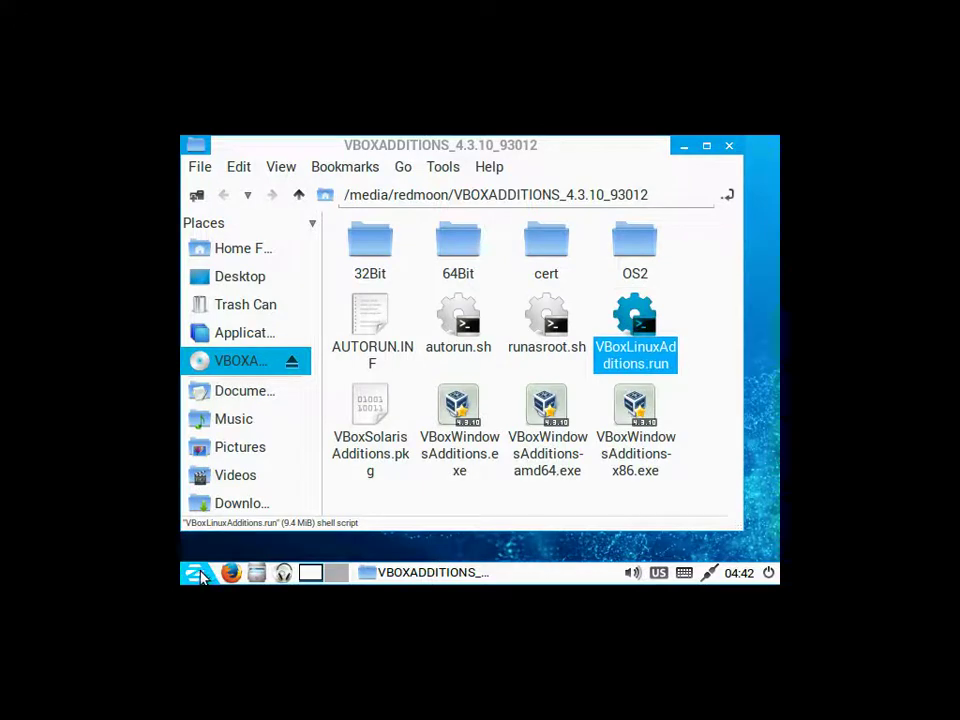
pyautogui.click(199, 572)
pyautogui.moveTo(280, 333)
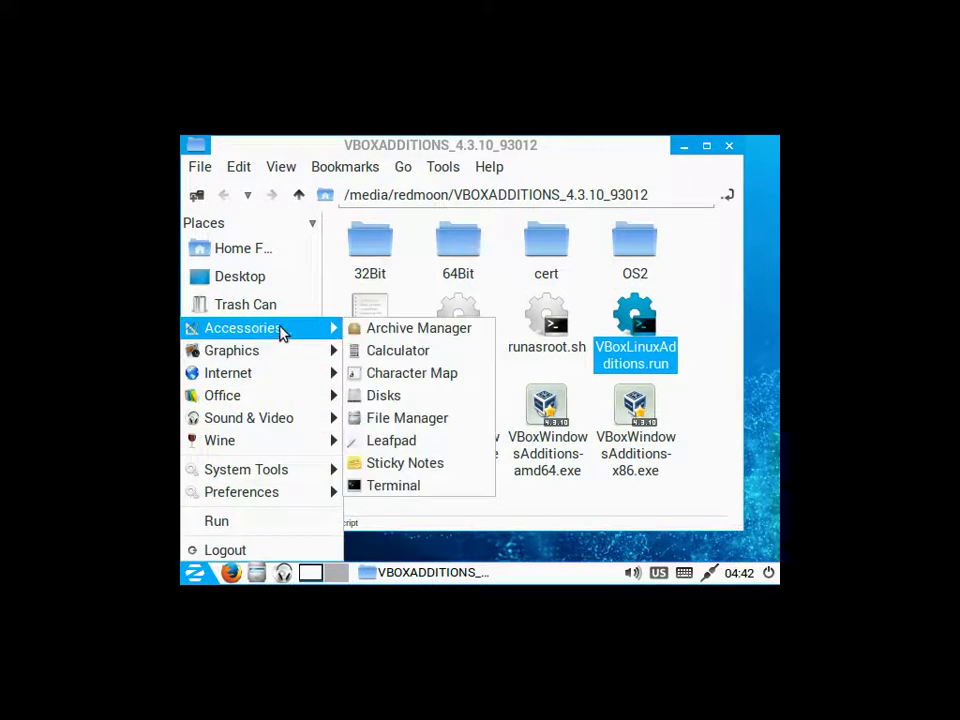
pyautogui.click(385, 487)
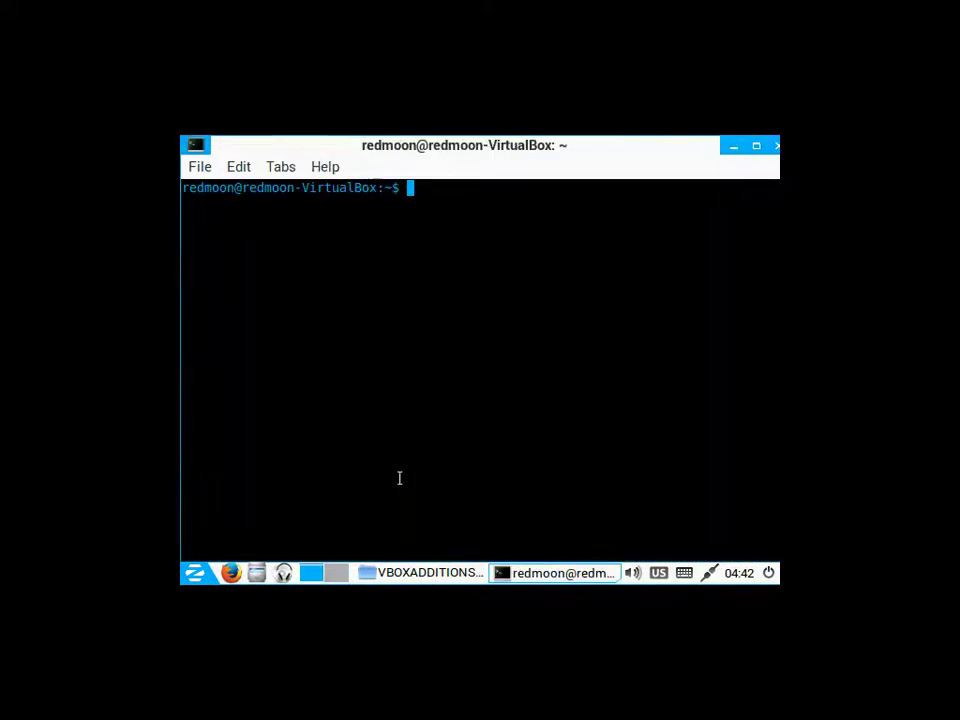
pyautogui.moveTo(531, 152); pyautogui.dragTo(522, 235)
# Change to the mounted VBOXADDITIONS_4.3.10_93012 directory under /media and list its contents
pyautogui.write('cd ')
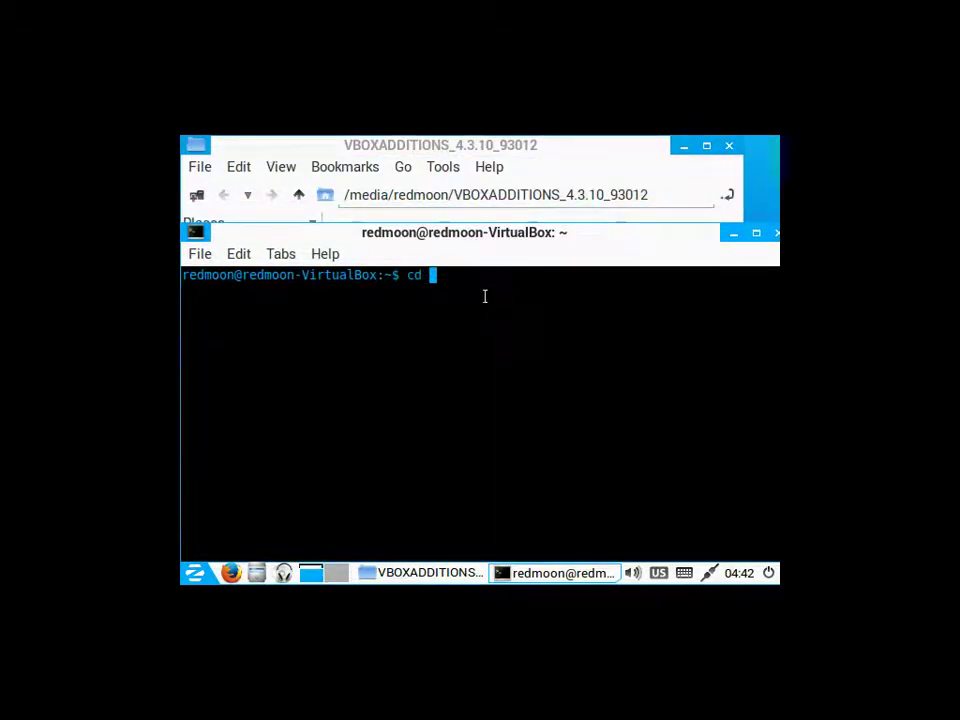
pyautogui.write('/m')
pyautogui.press('Tab')
pyautogui.write('r')
pyautogui.press('Tab')
pyautogui.write('V')
pyautogui.press('Tab')
pyautogui.press('Return')
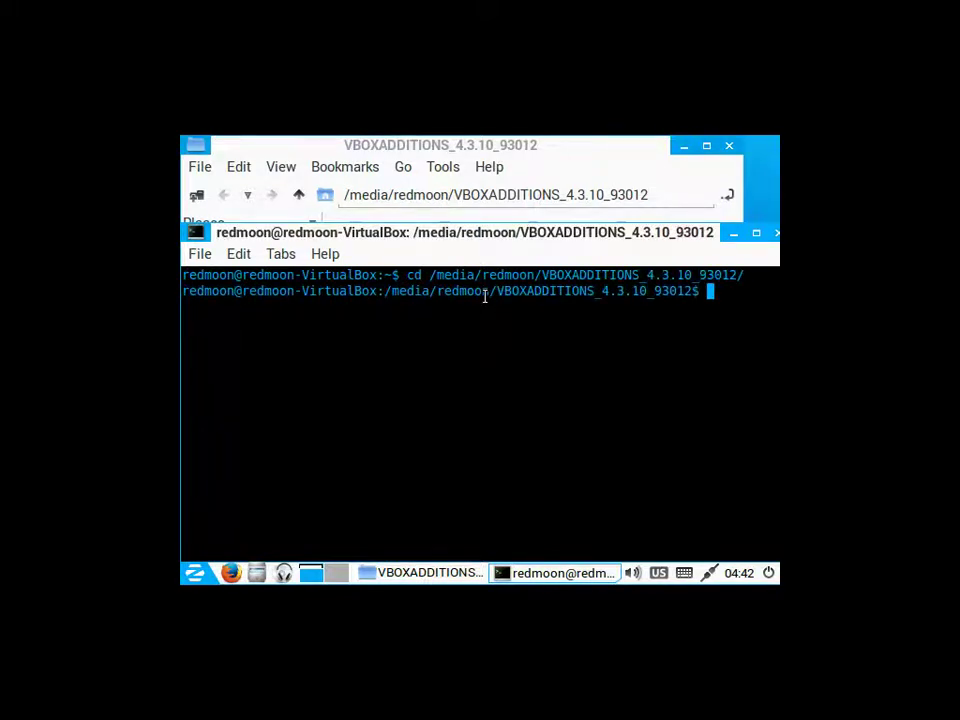
pyautogui.write('ls')
pyautogui.press('Return')
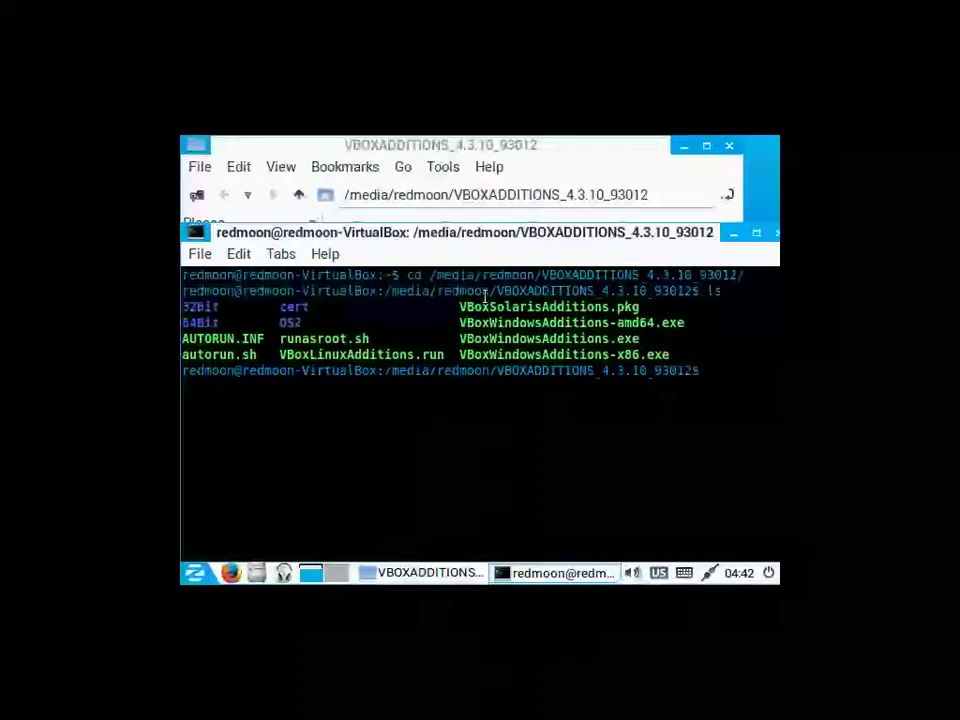
# Try to run ./VBoxLinuxAdditions.run without administrator privileges
pyautogui.write('./')
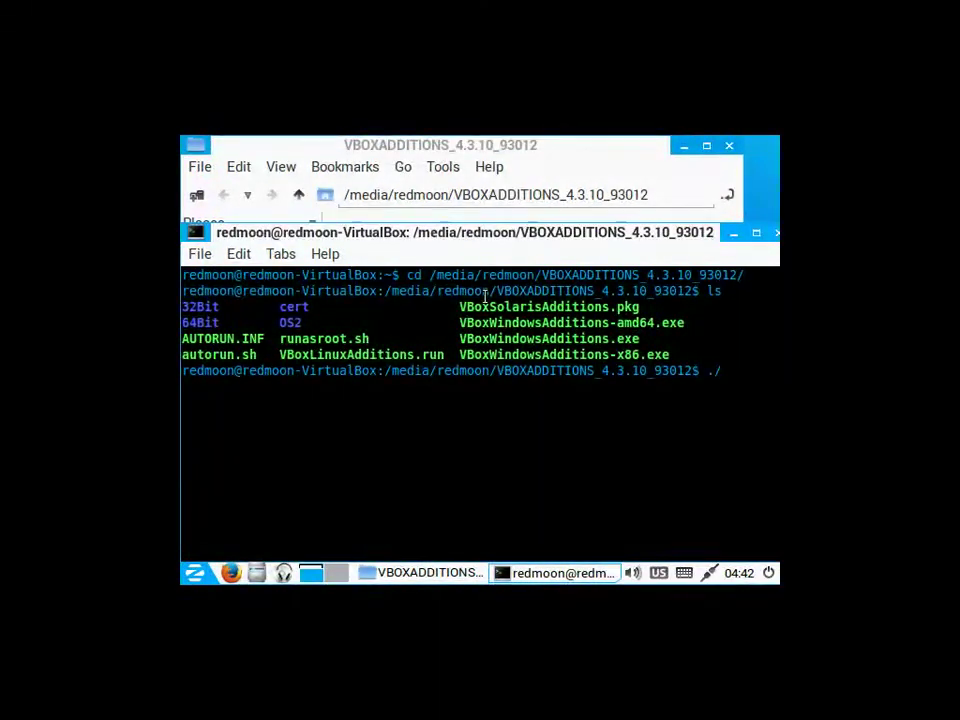
pyautogui.write('VBox')
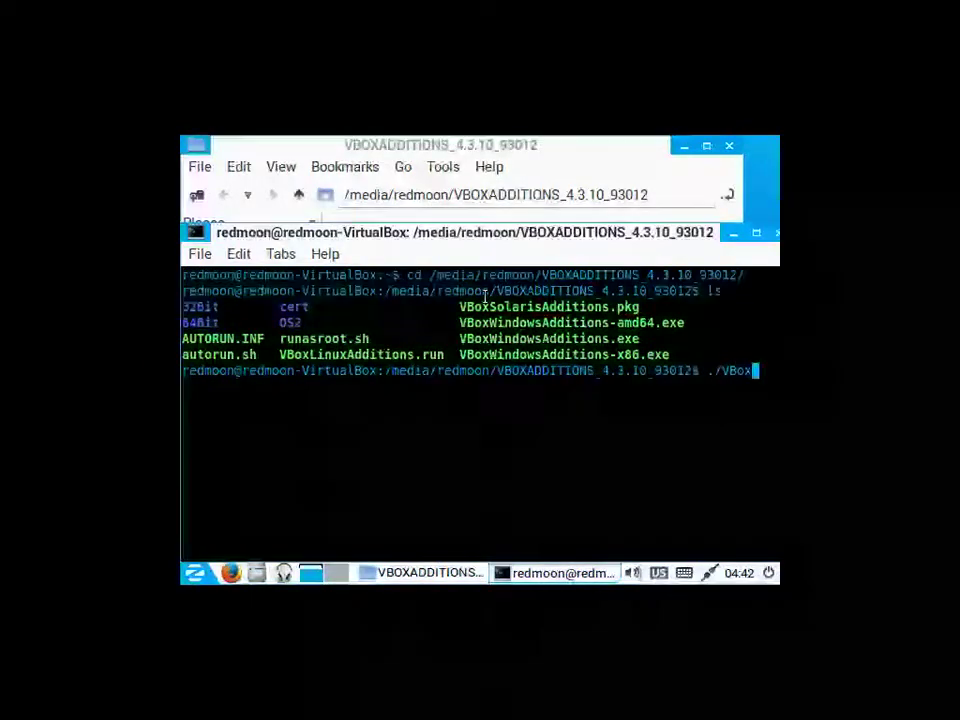
pyautogui.write('L')
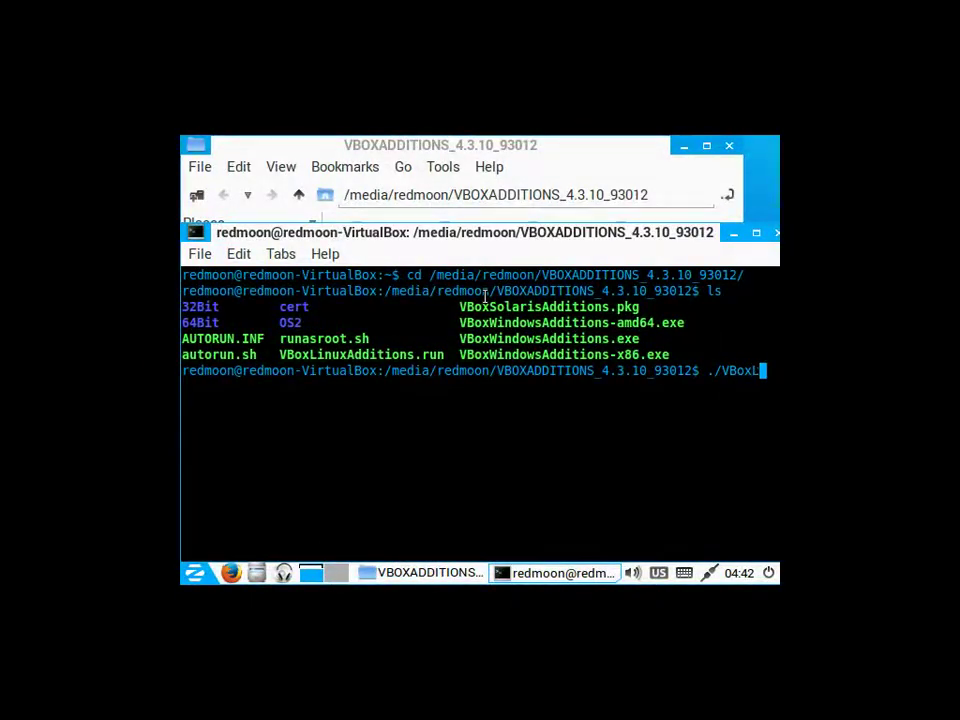
pyautogui.press('Tab')
pyautogui.press('Return')
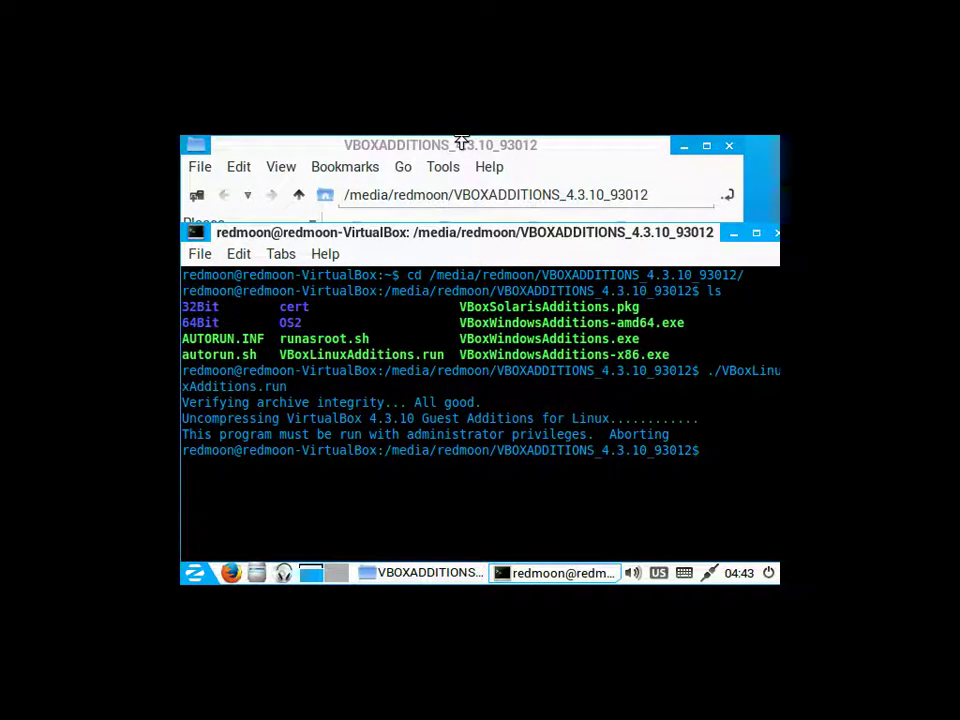
pyautogui.press('Return')
pyautogui.press('Return')
pyautogui.press('Return')
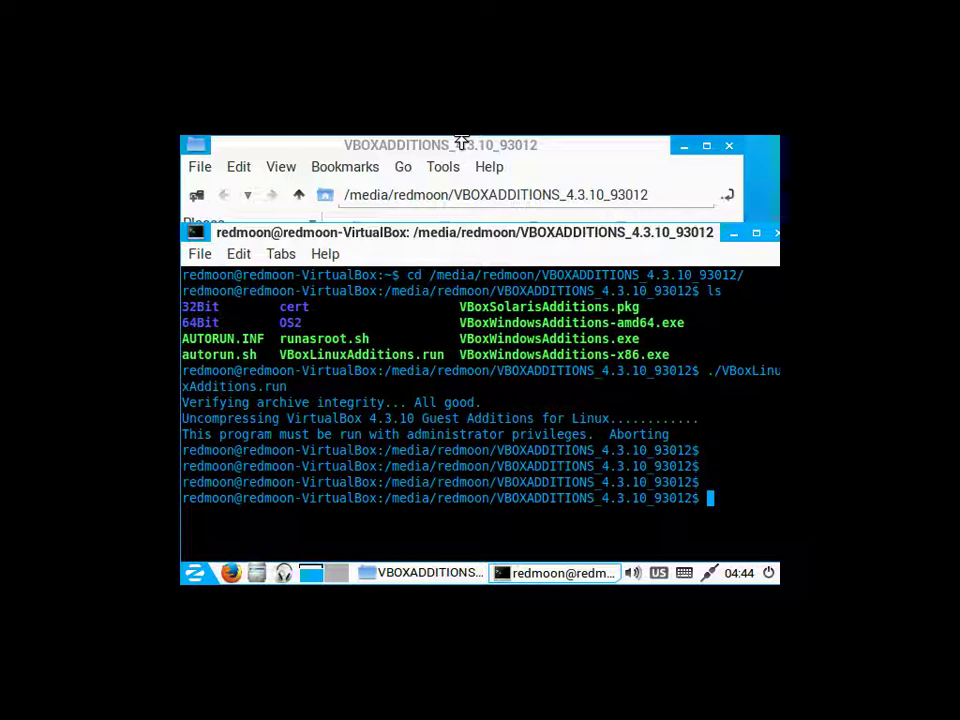
# Run sudo ./VBoxLinuxAdditions.run and enter the account password to install the Guest Additions
pyautogui.write('sudo ')
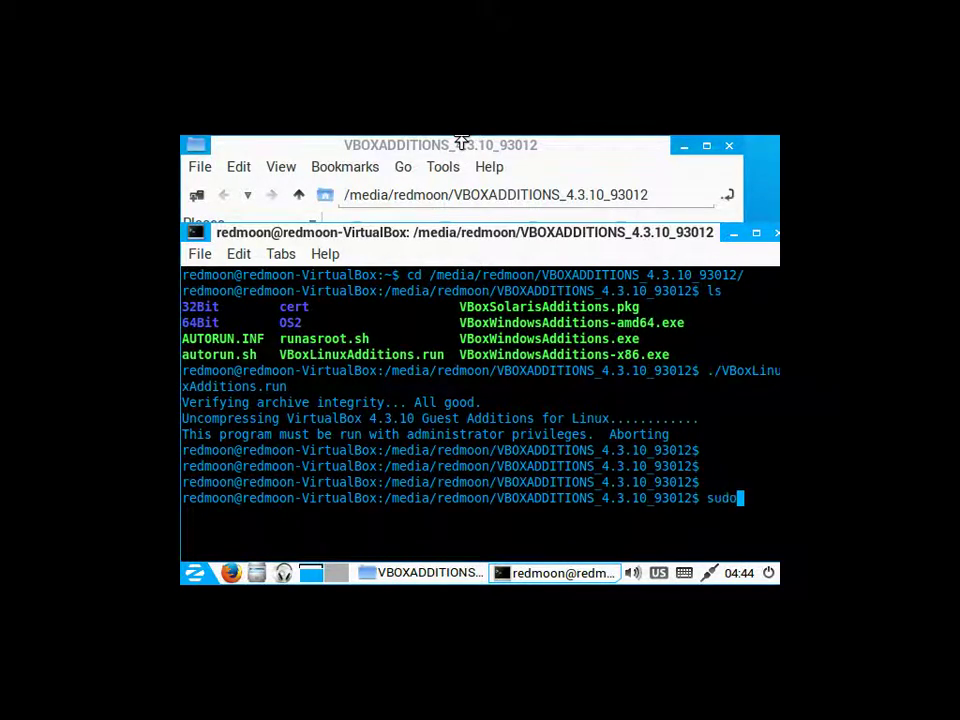
pyautogui.write('./VBo')
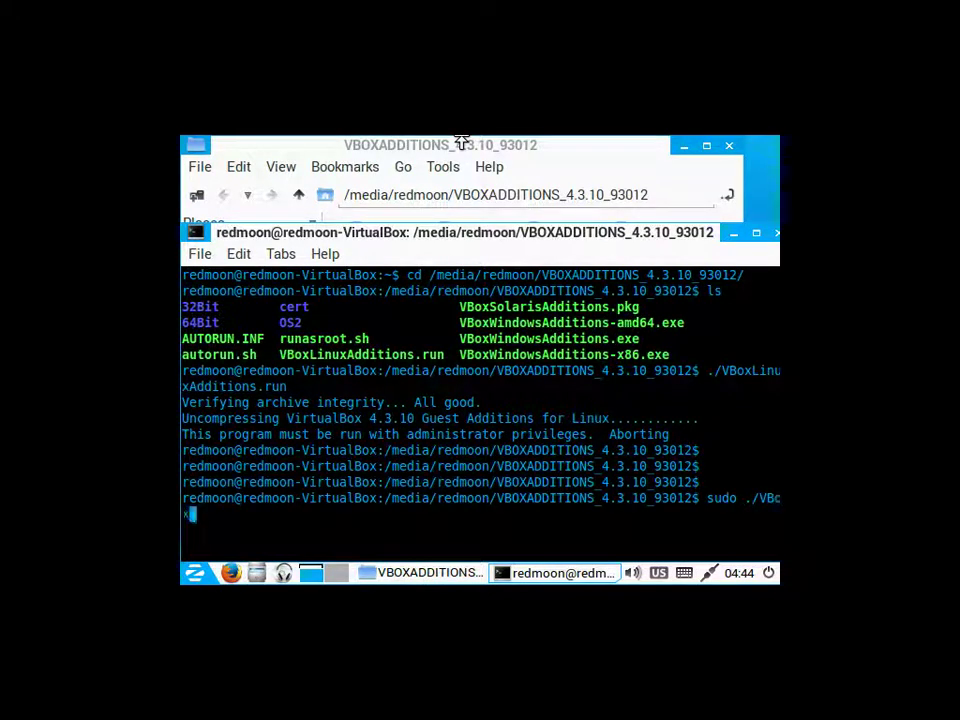
pyautogui.write('xL')
pyautogui.press('Tab')
pyautogui.press('Return')
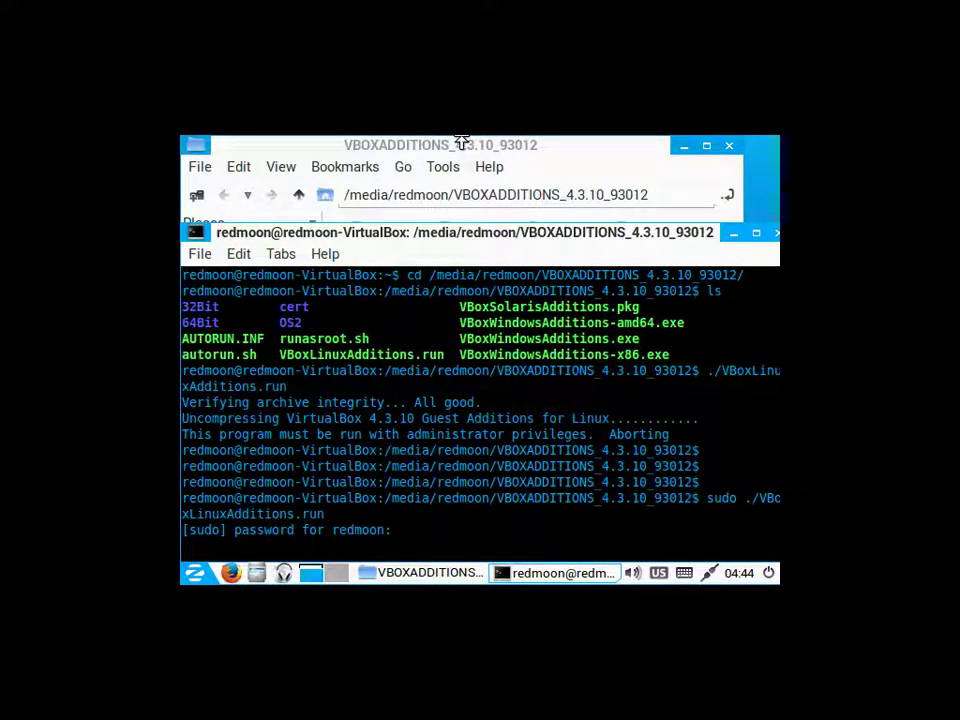
pyautogui.press('Return')
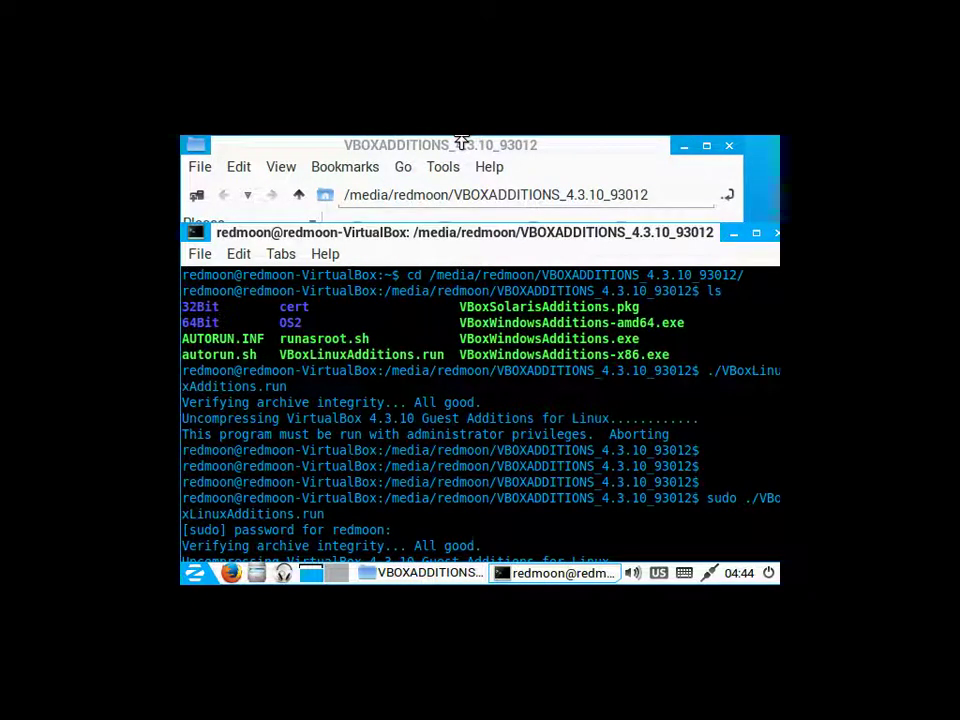
# Move the terminal window up and maximize it to follow the installation, and exit the terminal once it completes
pyautogui.moveTo(368, 236); pyautogui.dragTo(358, 148)
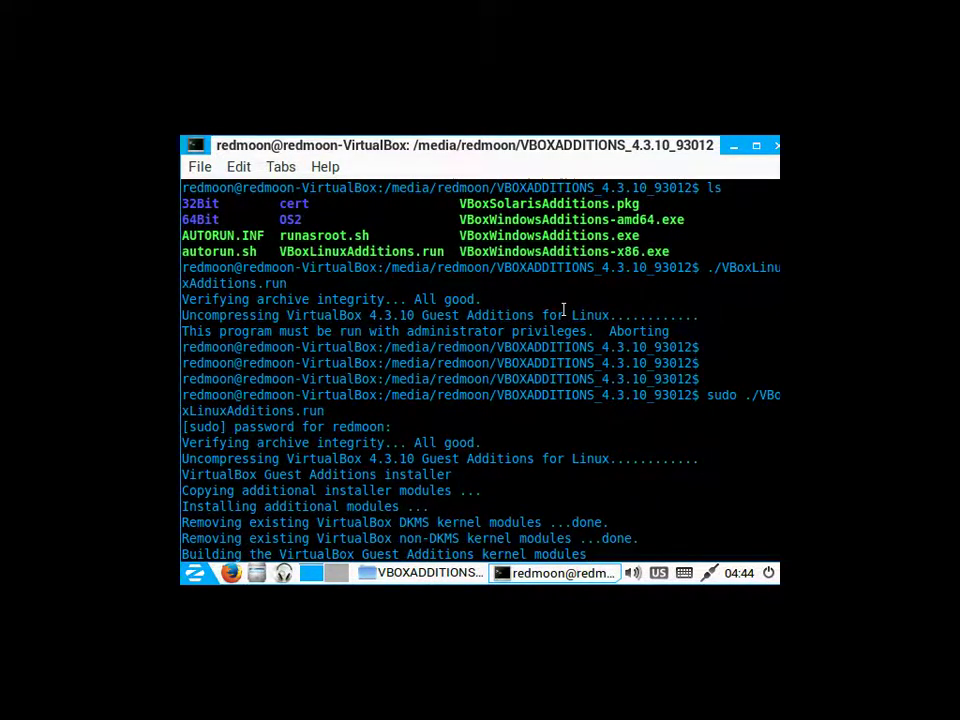
pyautogui.click(755, 147)
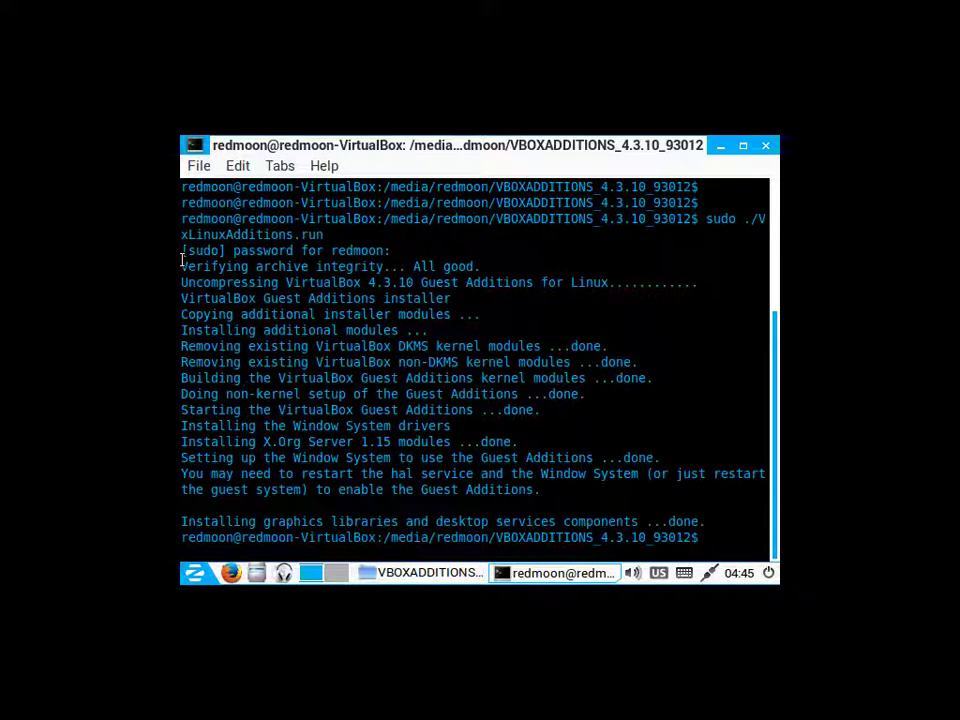
pyautogui.write('exit')
pyautogui.press('Return')
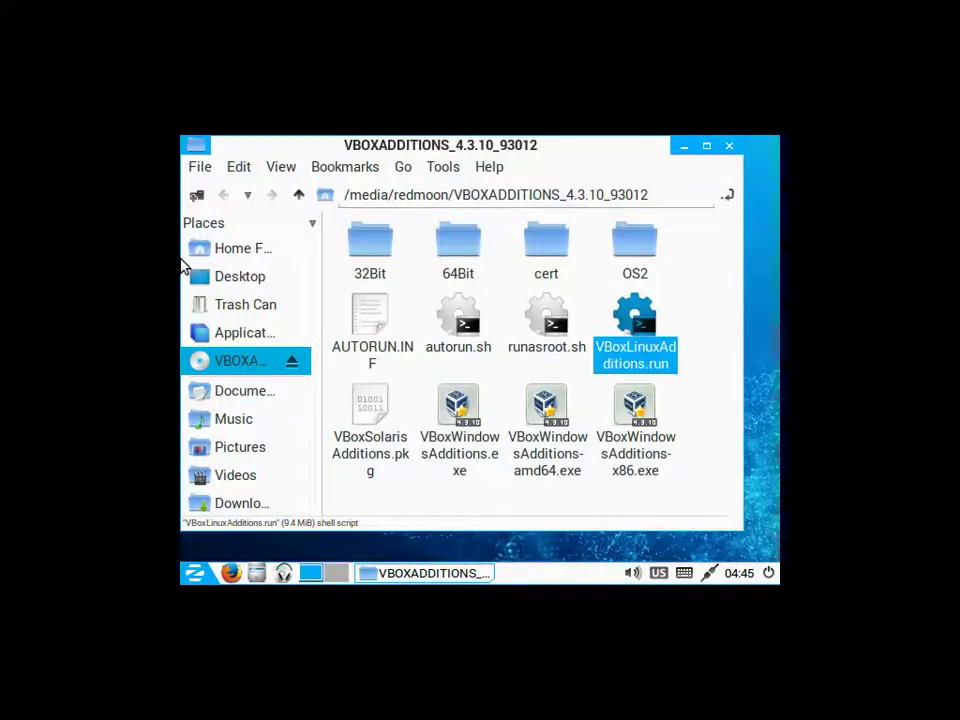
# Reboot the system to enable the installed Guest Additions
pyautogui.click(195, 573)
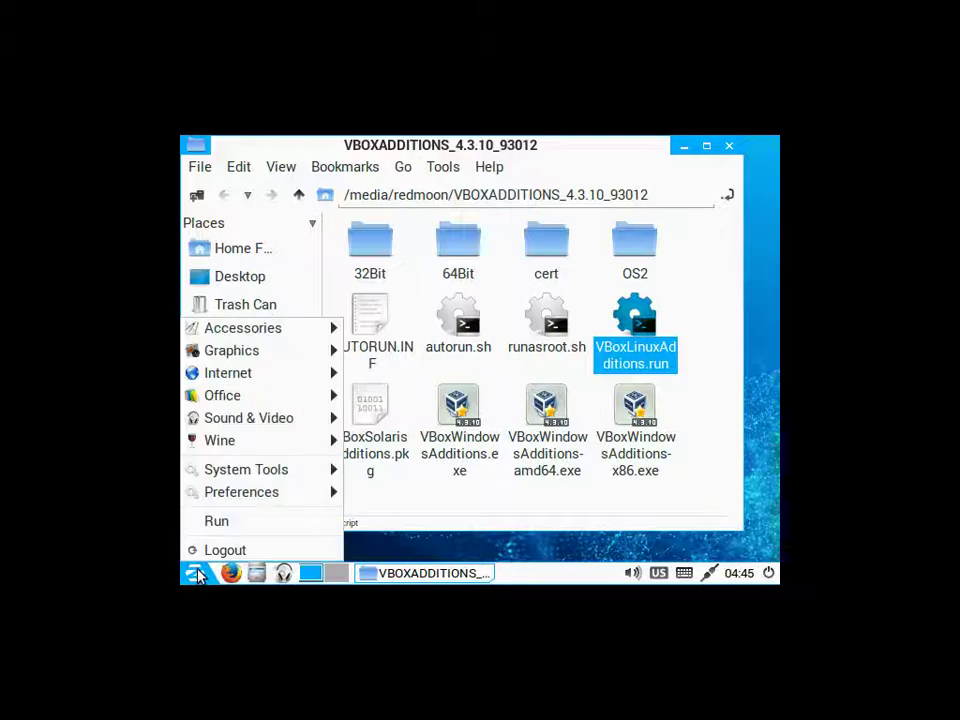
pyautogui.click(221, 553)
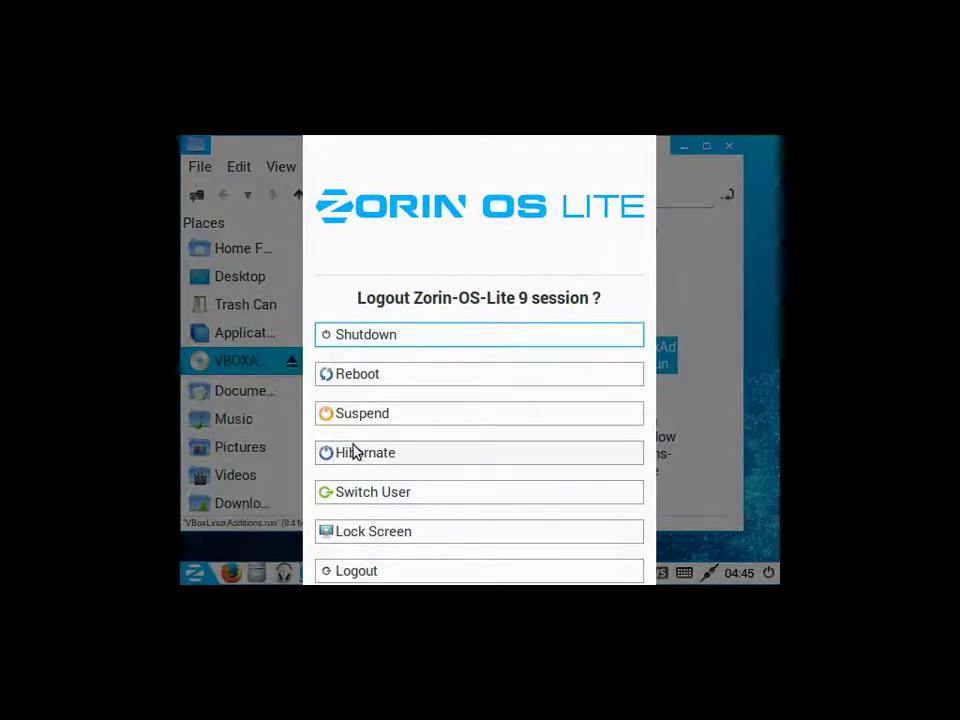
pyautogui.click(371, 377)
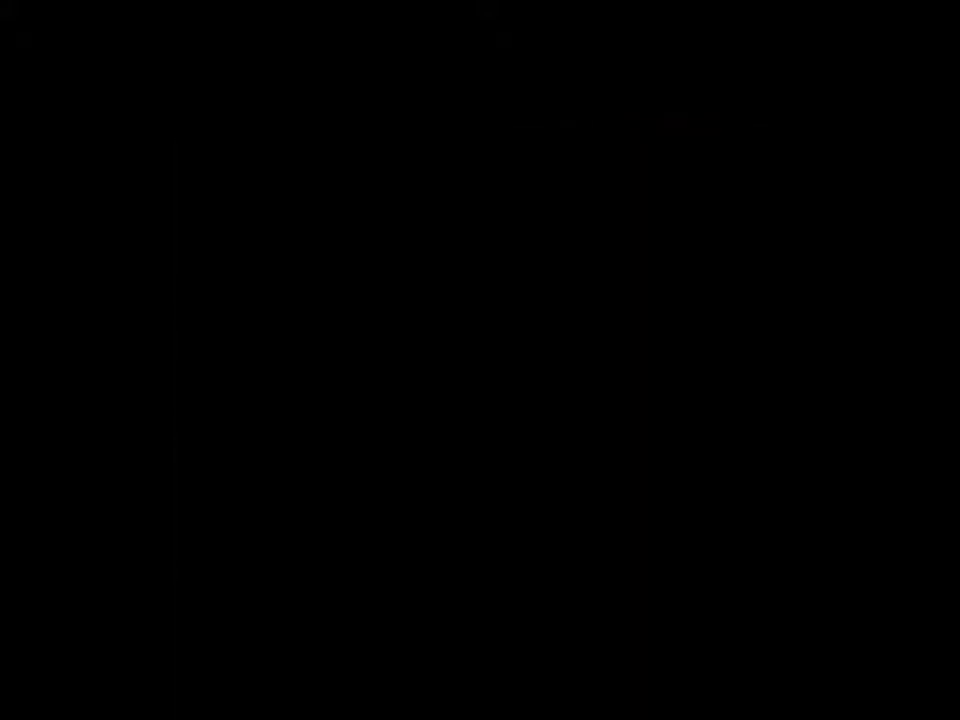
# Boot the installed system and log in with the account password
pyautogui.press('Down')
pyautogui.press('Up')
pyautogui.press('Return')
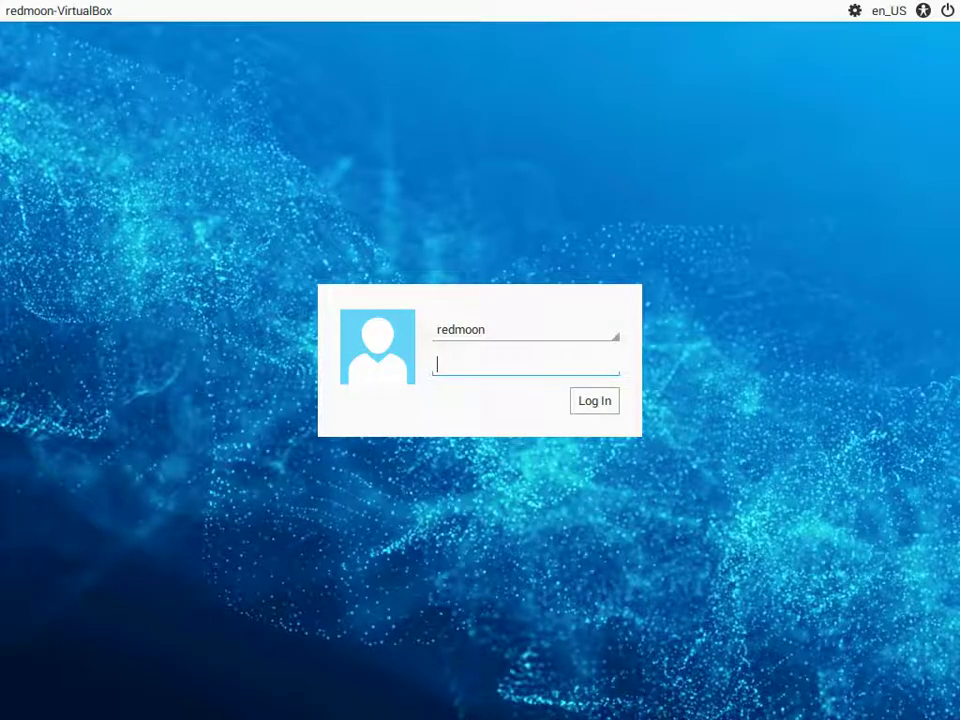
pyautogui.write('••••••••••••••')
pyautogui.press('Return')
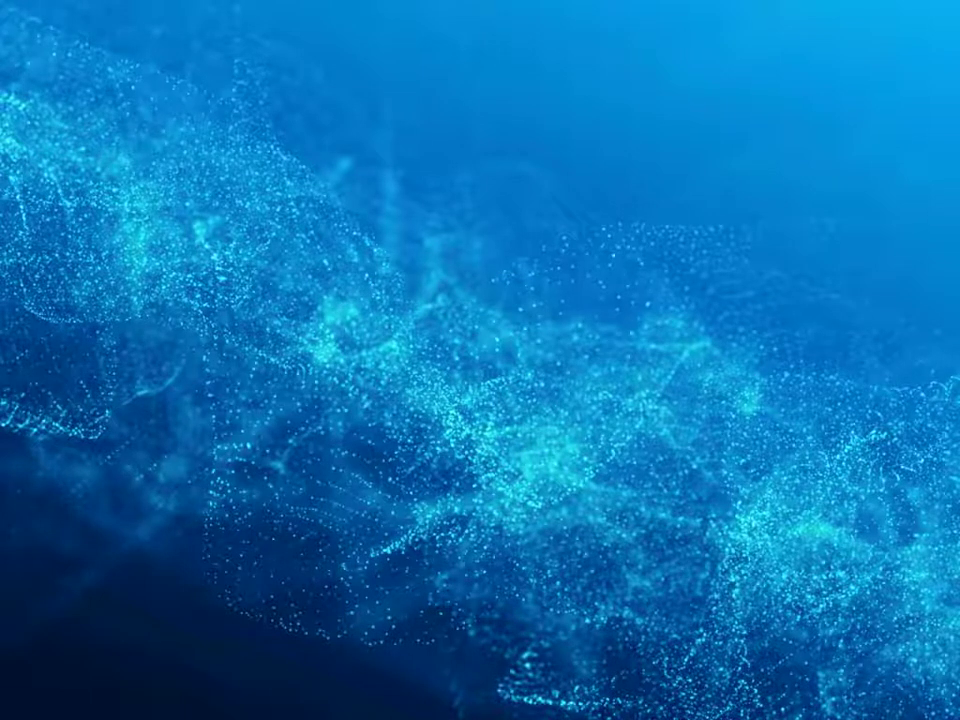
# Open a terminal and enlarge its window towards the upper-right corner of the desktop
pyautogui.press('super')
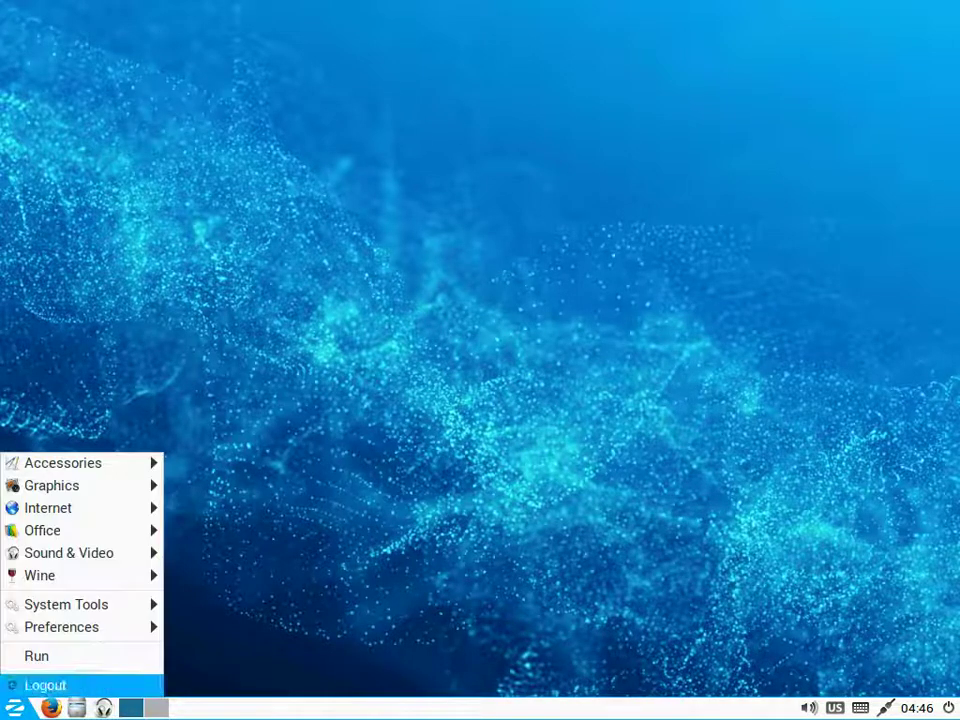
pyautogui.moveTo(129, 457)
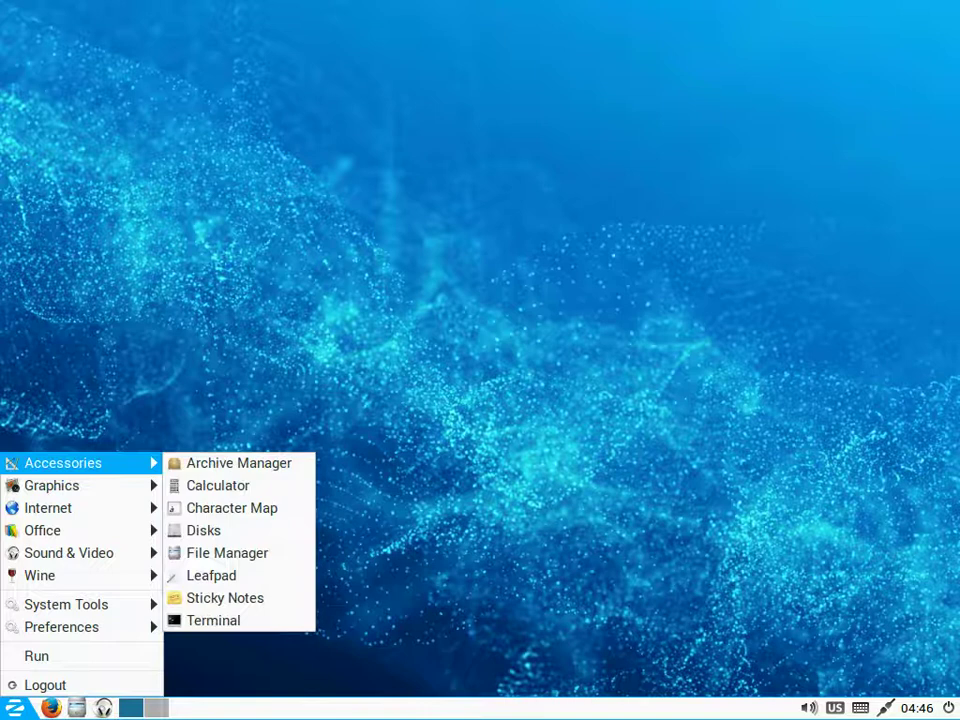
pyautogui.moveTo(120, 485)
pyautogui.moveTo(120, 508)
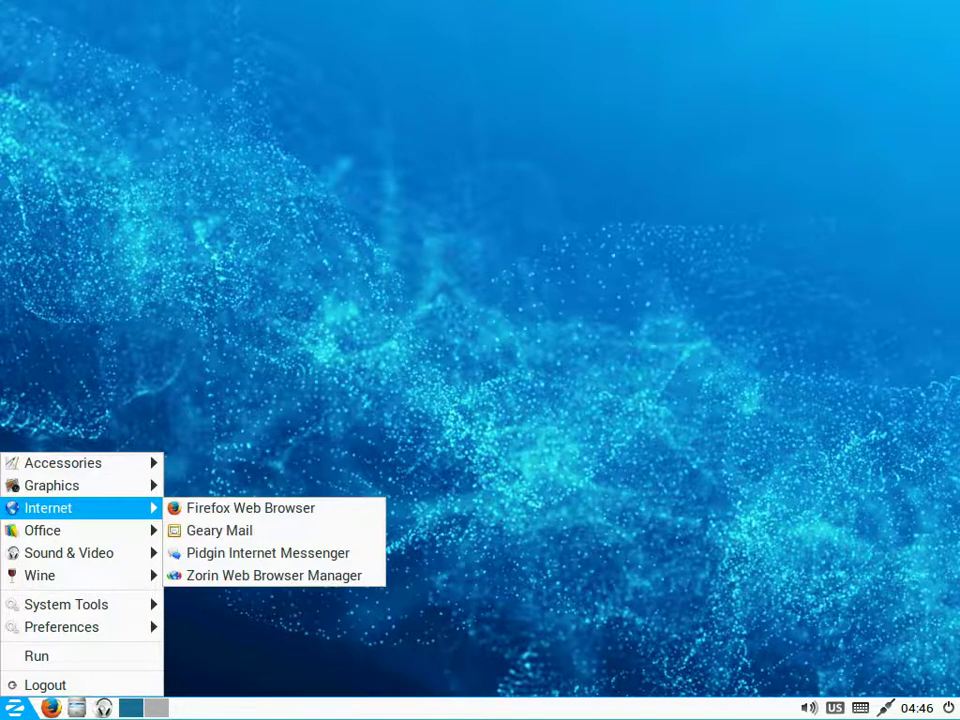
pyautogui.moveTo(120, 530)
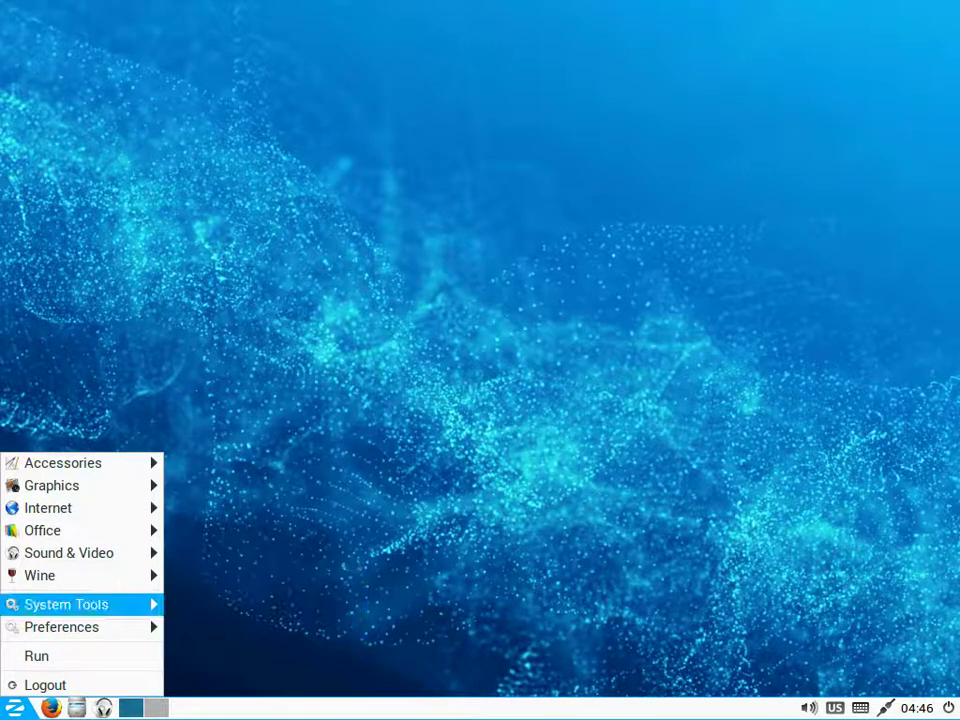
pyautogui.moveTo(100, 627)
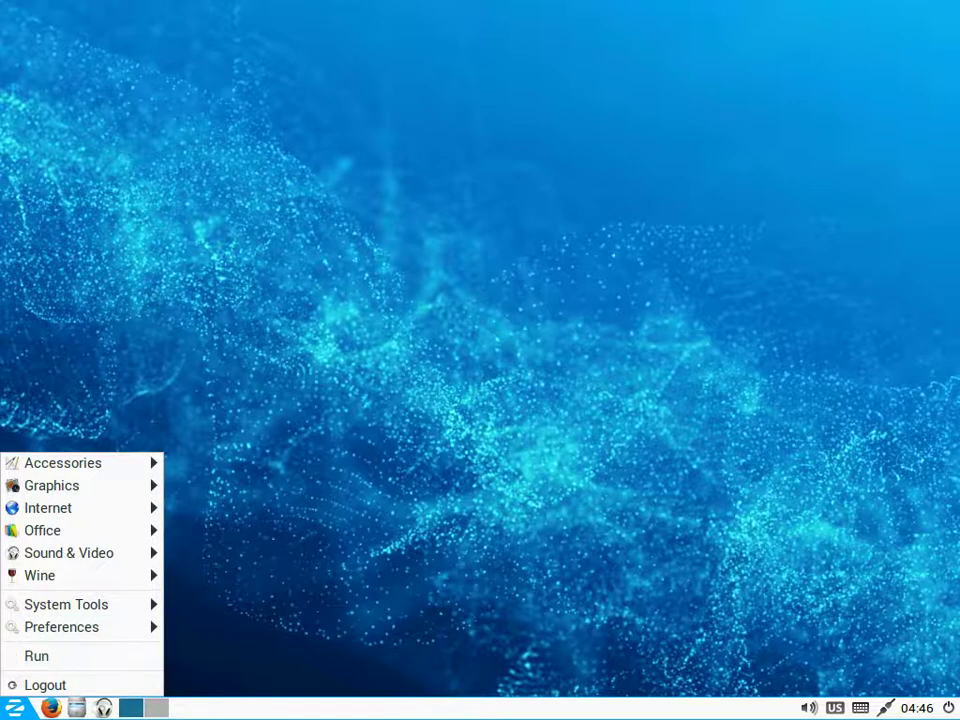
pyautogui.moveTo(90, 463)
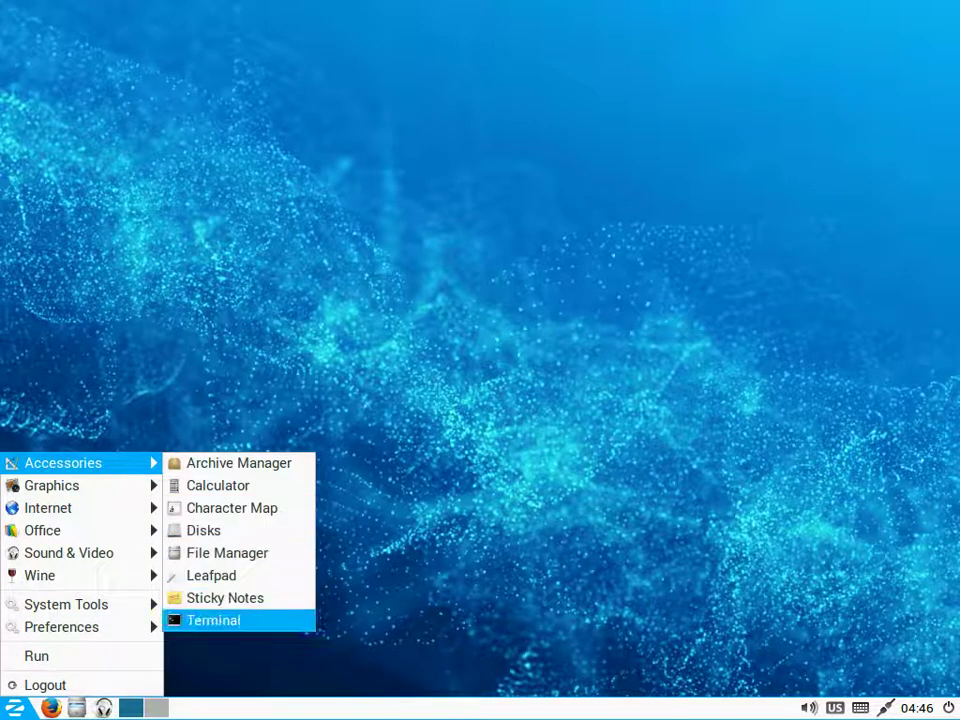
pyautogui.click(213, 620)
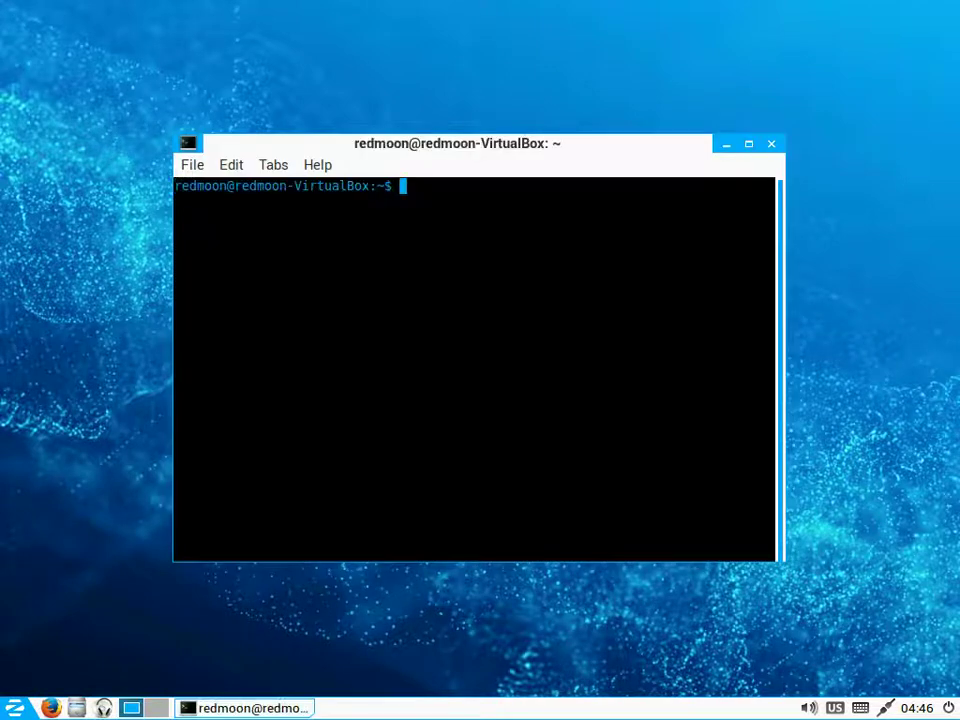
pyautogui.moveTo(784, 134); pyautogui.dragTo(940, 5)
# Display the kernel and system information in the terminal with uname -a
pyautogui.write('uiname -a')
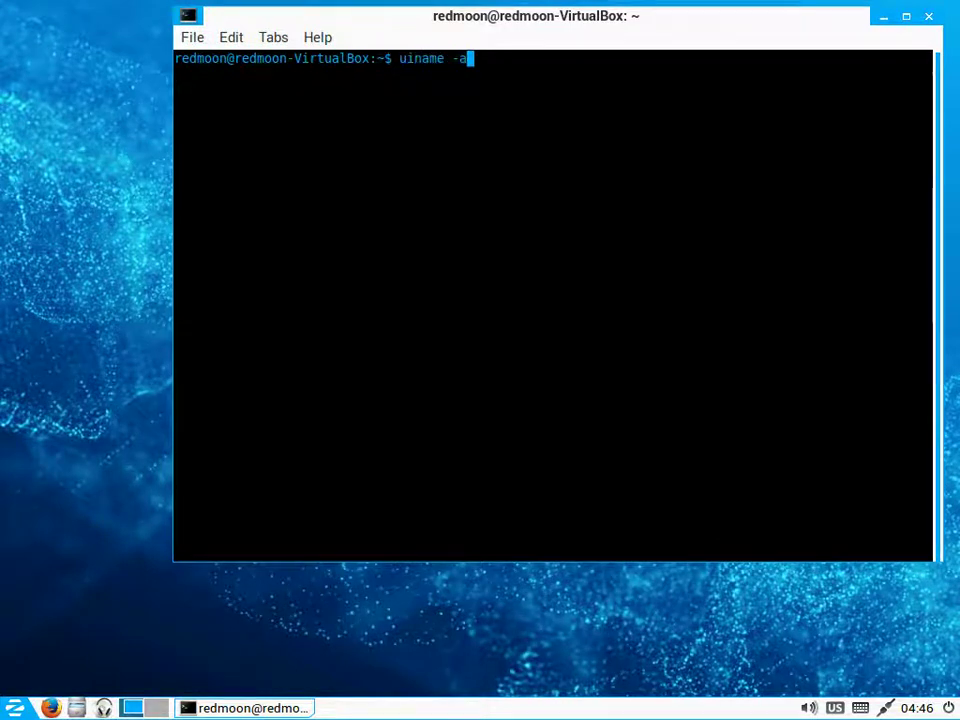
pyautogui.press('Return')
pyautogui.write('uname -a')
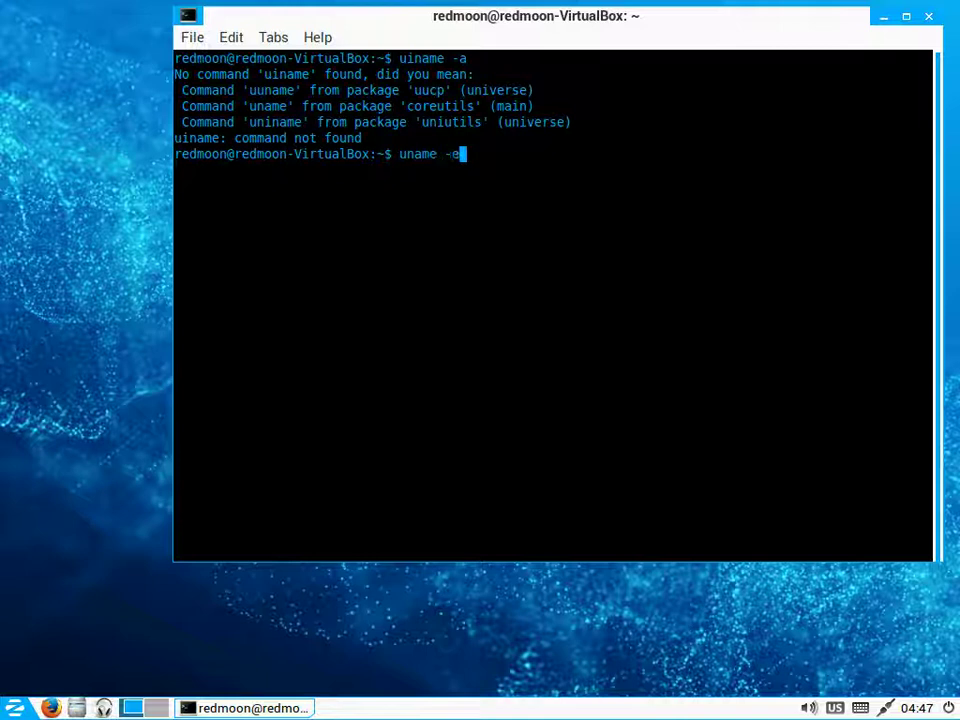
pyautogui.press('Return')
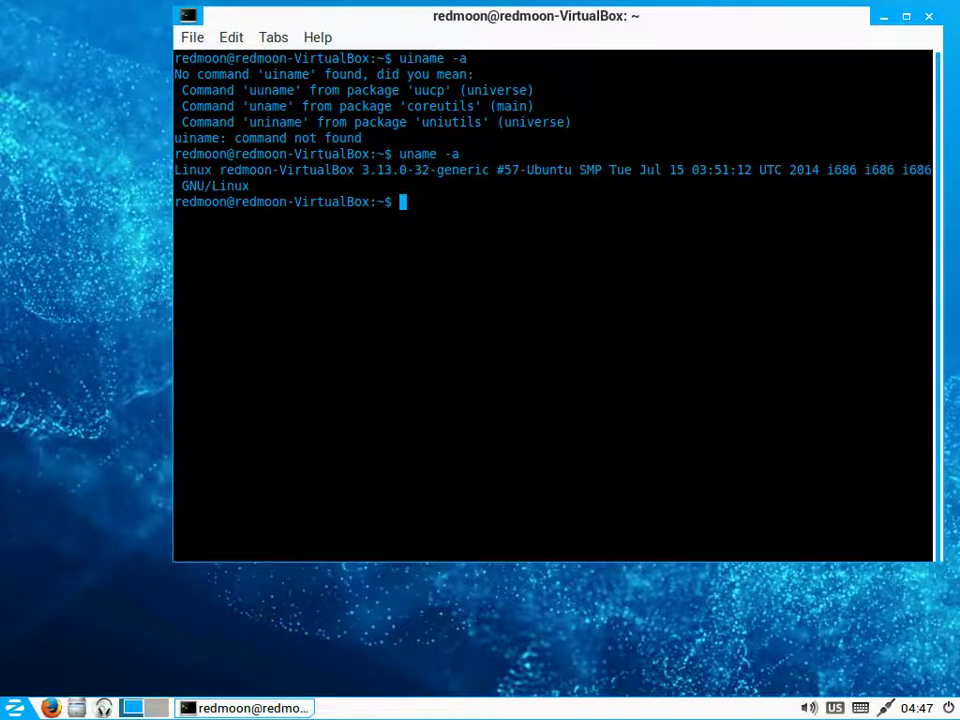
# Check disk usage with df -h, list the home folder's contents with ls, and exit the terminal
pyautogui.write('df -h')
pyautogui.press('Return')
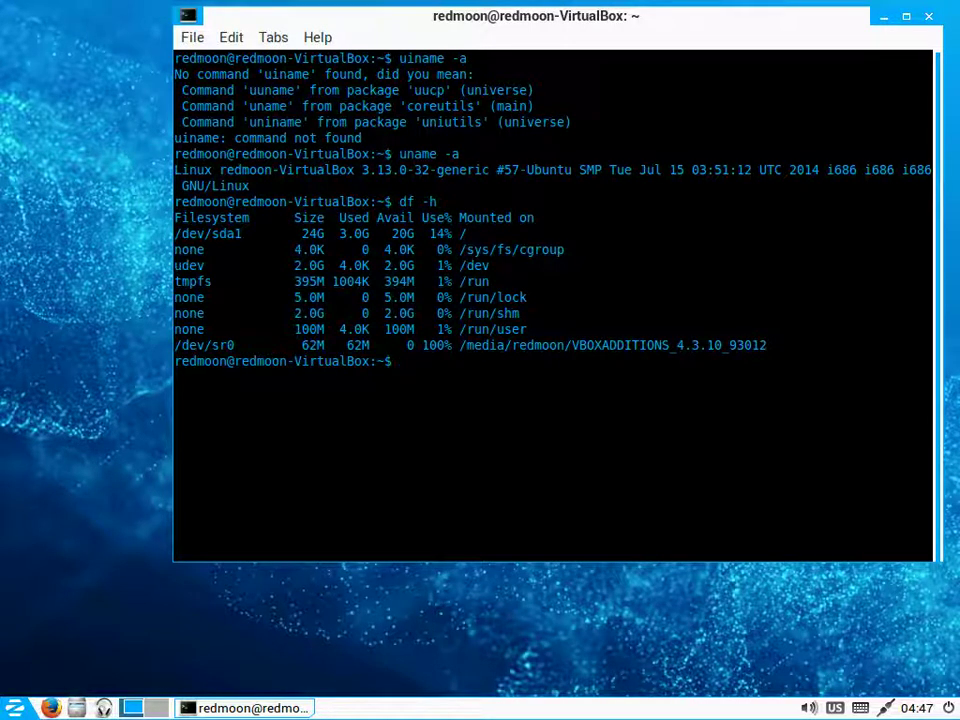
pyautogui.write('ls')
pyautogui.press('Return')
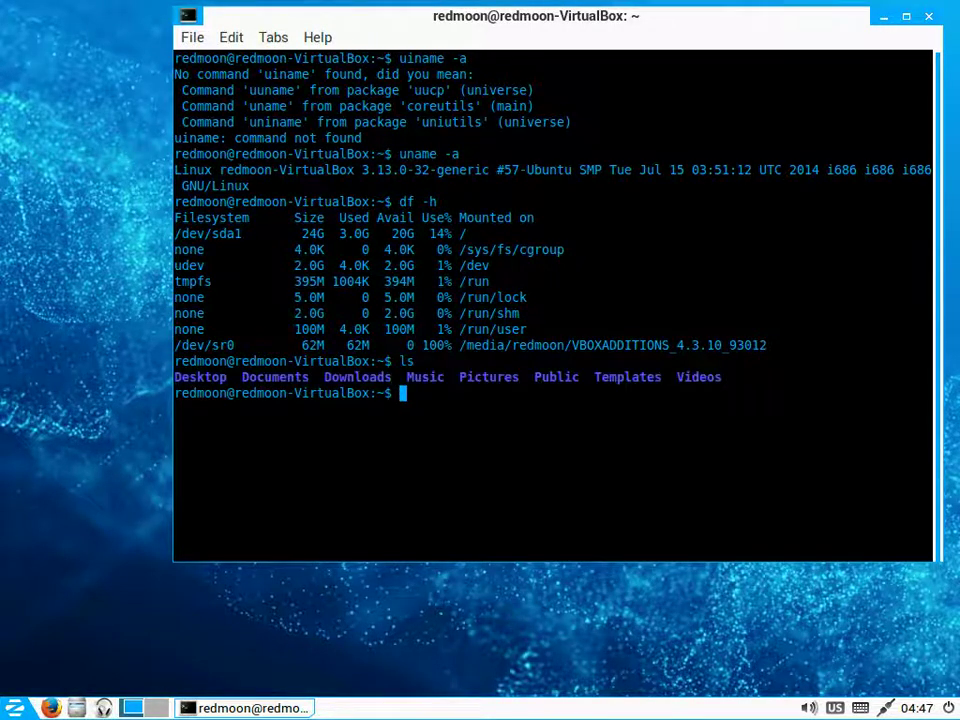
pyautogui.write('exit')
pyautogui.press('Return')
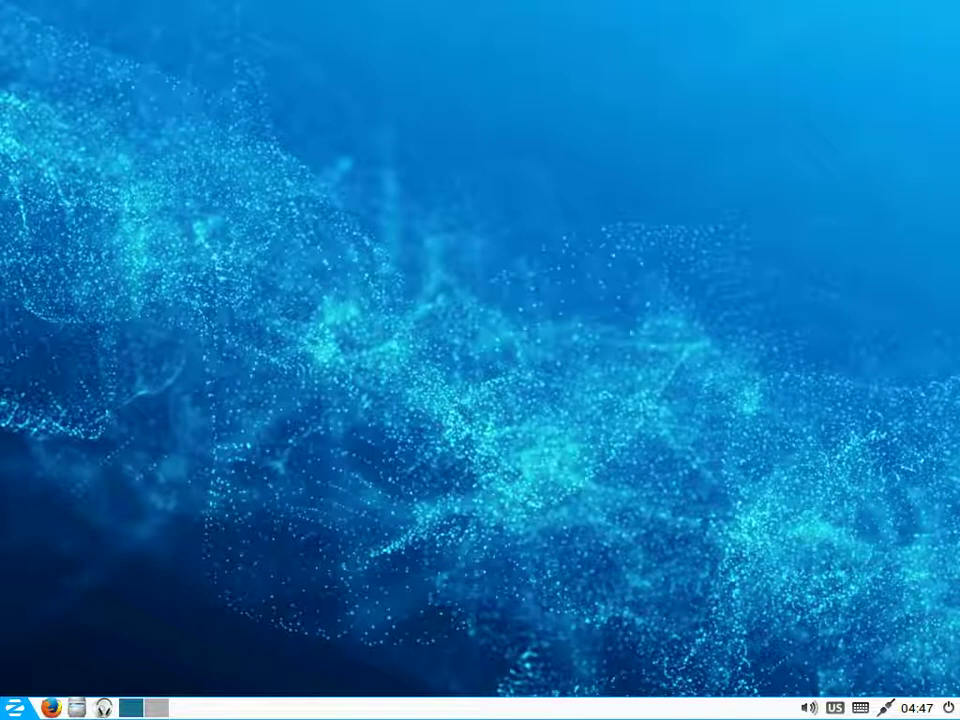
# Open the File Manager, browse its places from the home folder down to Music, and close it
pyautogui.click(14, 708)
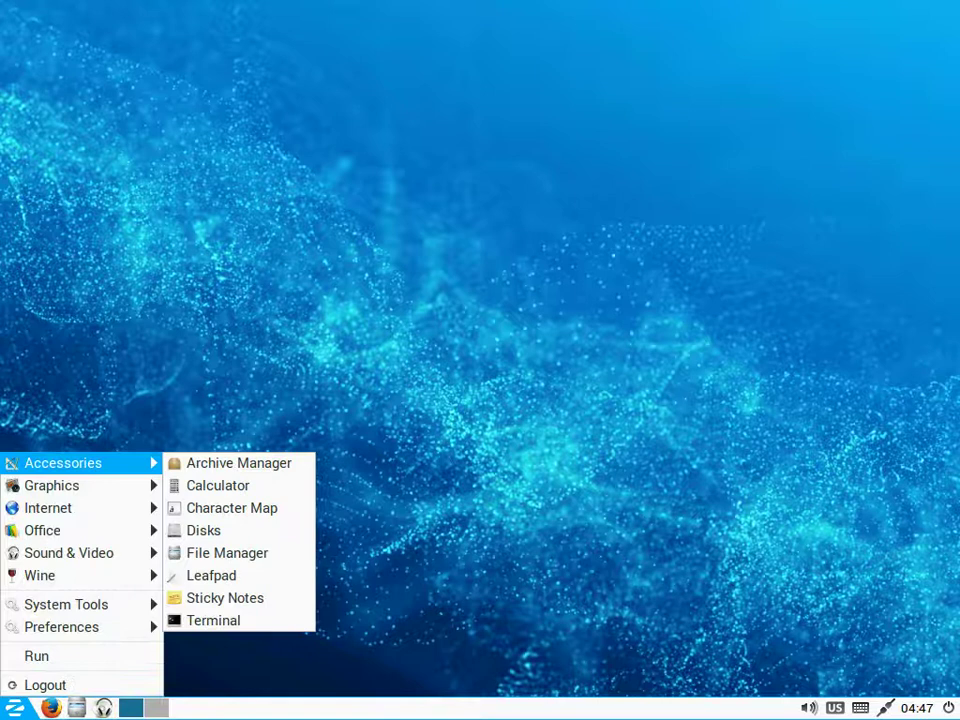
pyautogui.click(227, 553)
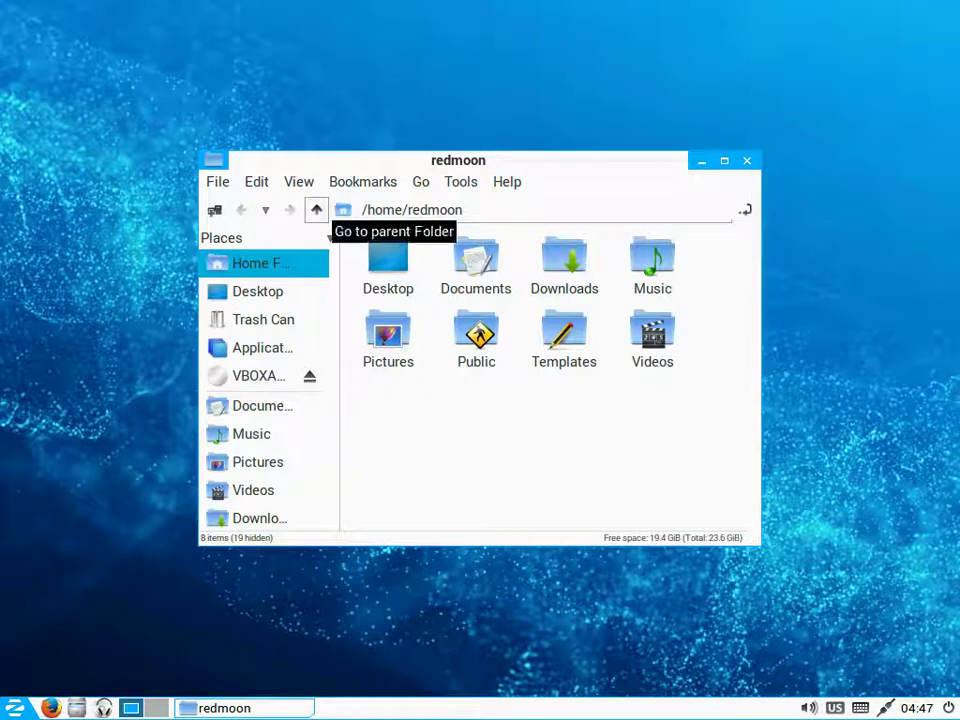
pyautogui.press('Down')
pyautogui.press('Down')
pyautogui.press('Down')
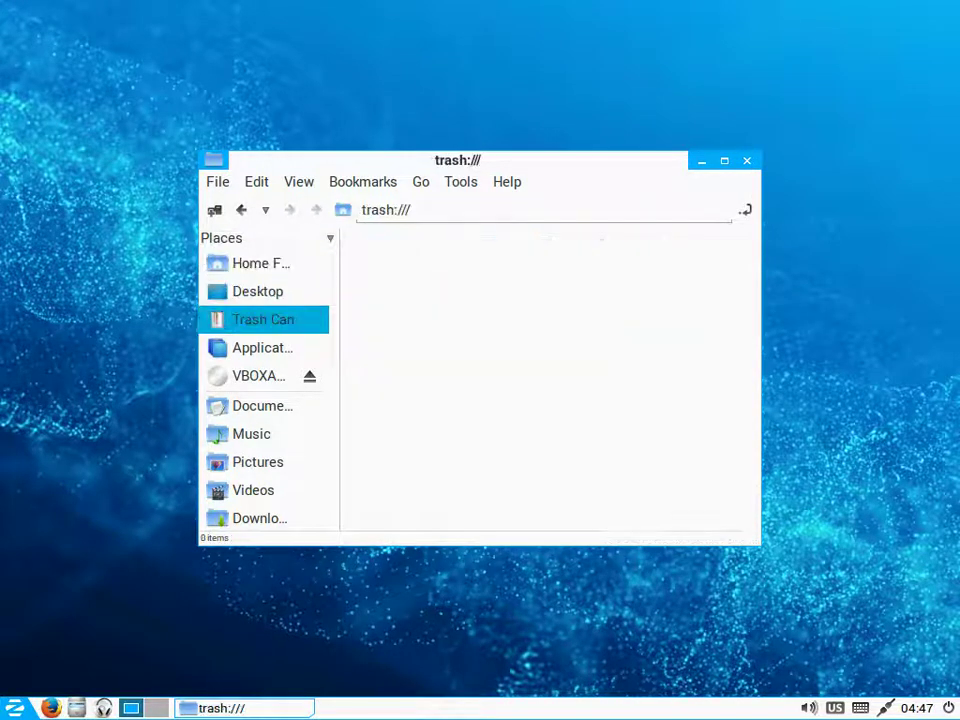
pyautogui.press('Down')
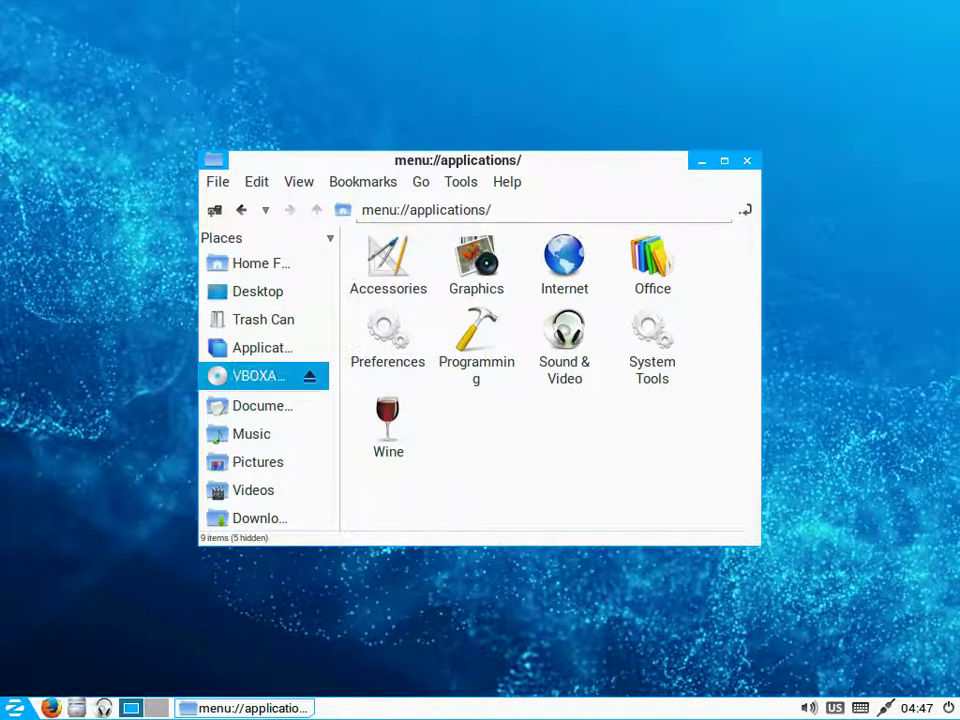
pyautogui.press('Down')
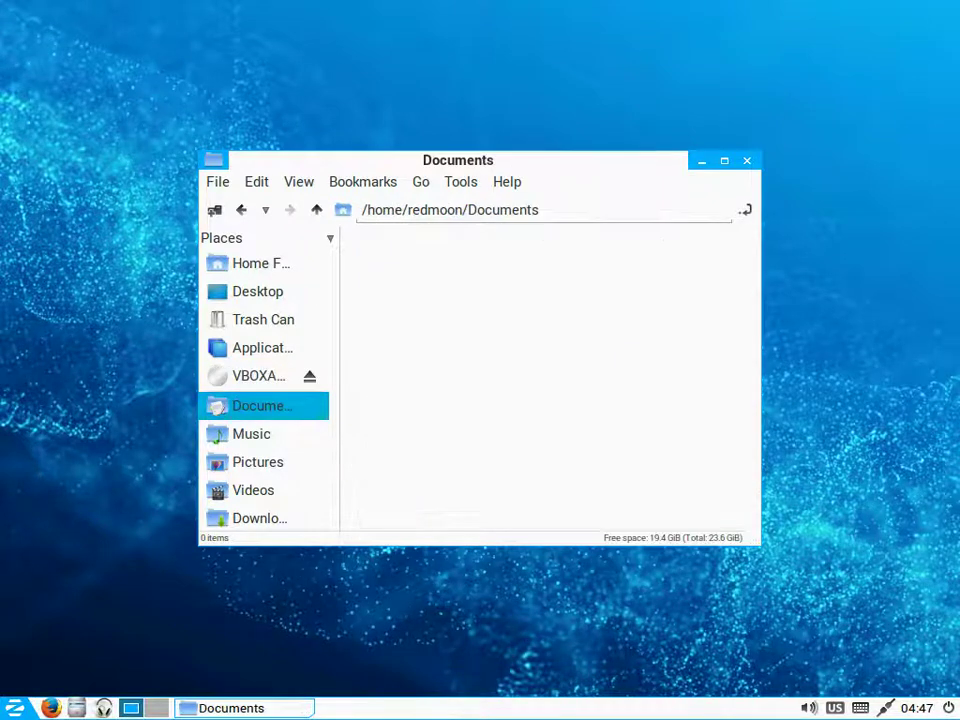
pyautogui.press('Down')
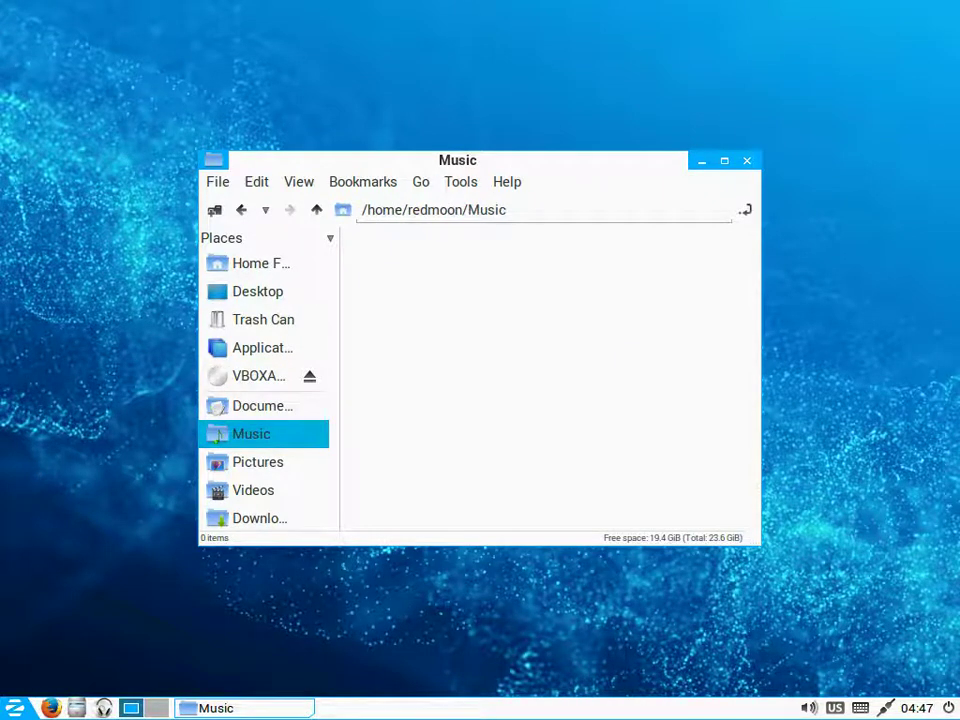
pyautogui.hotkey('alt', 'F4')
# Look through the application categories, including Internet, Office, Sound & Video and Wine, to review the installed programs
pyautogui.press('super')
pyautogui.press('Up')
pyautogui.press('Up')
pyautogui.press('Up')
pyautogui.press('Up')
pyautogui.press('Up')
pyautogui.press('Up')
pyautogui.press('Up')
pyautogui.press('Up')
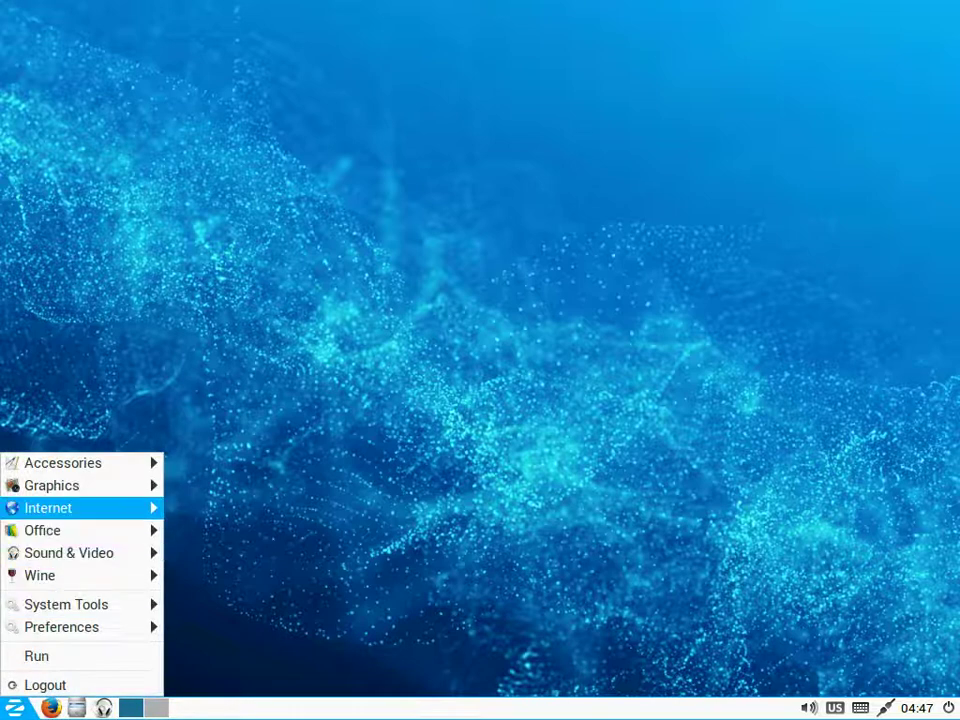
pyautogui.press('Up')
pyautogui.press('Down')
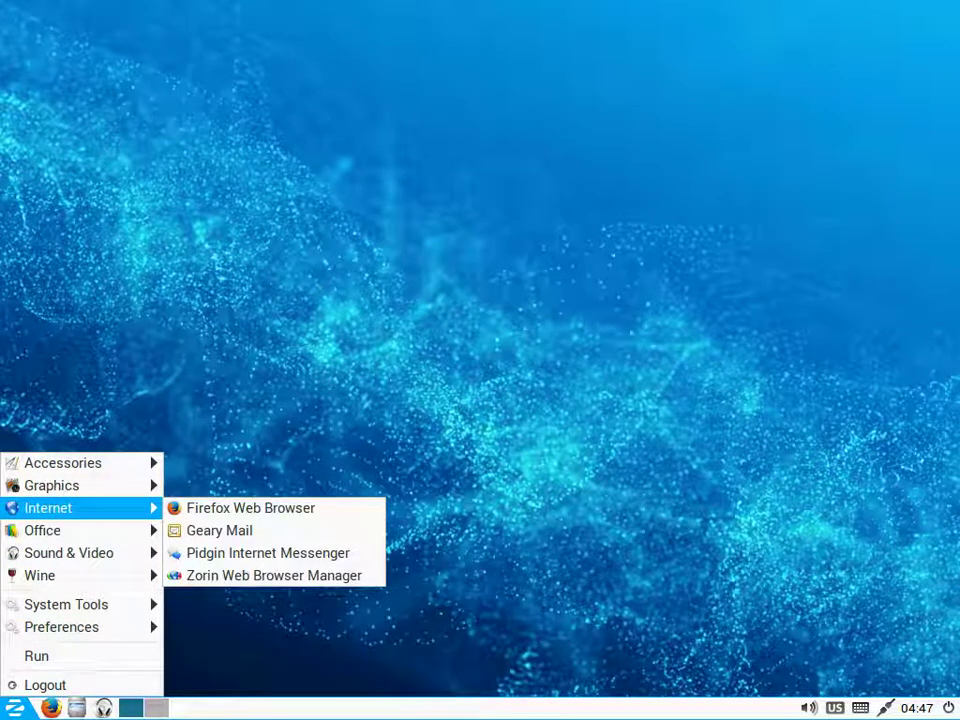
pyautogui.press('Down')
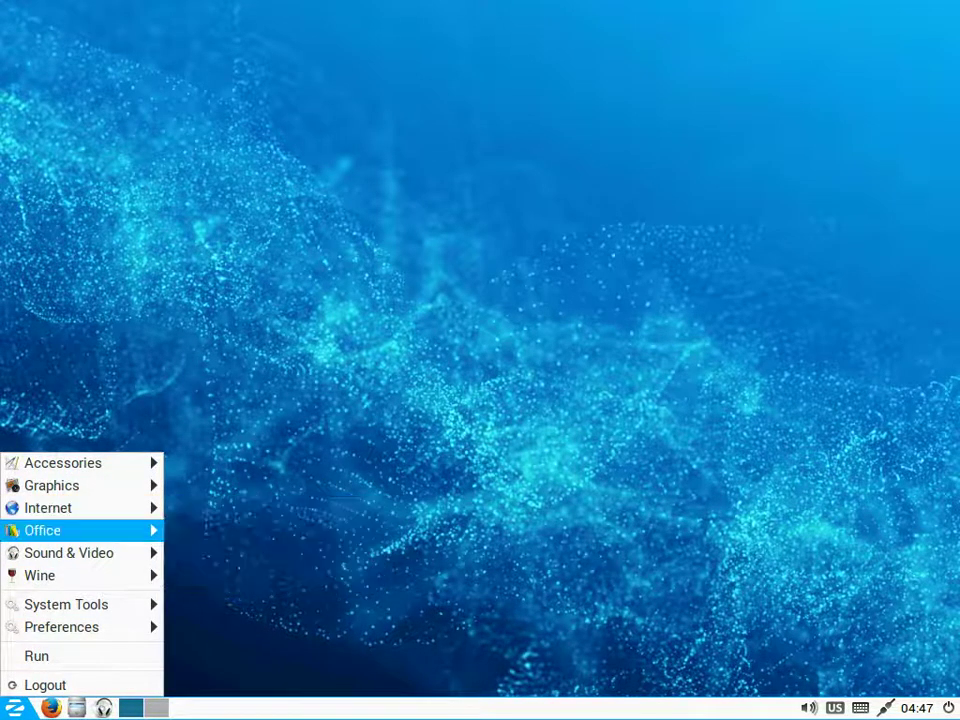
pyautogui.press('Down')
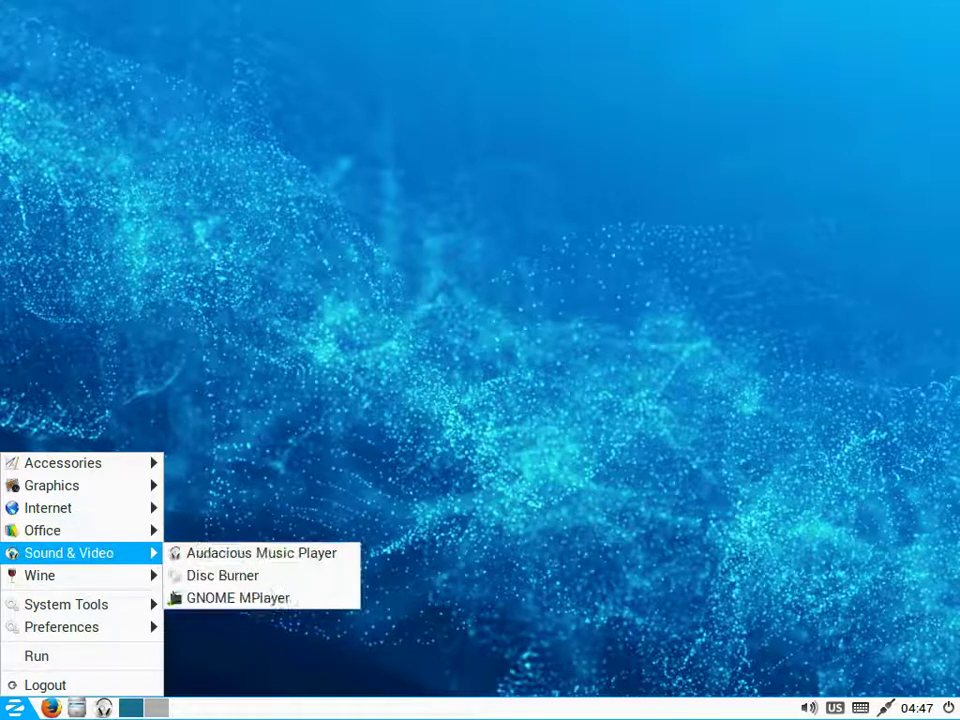
pyautogui.press('Down')
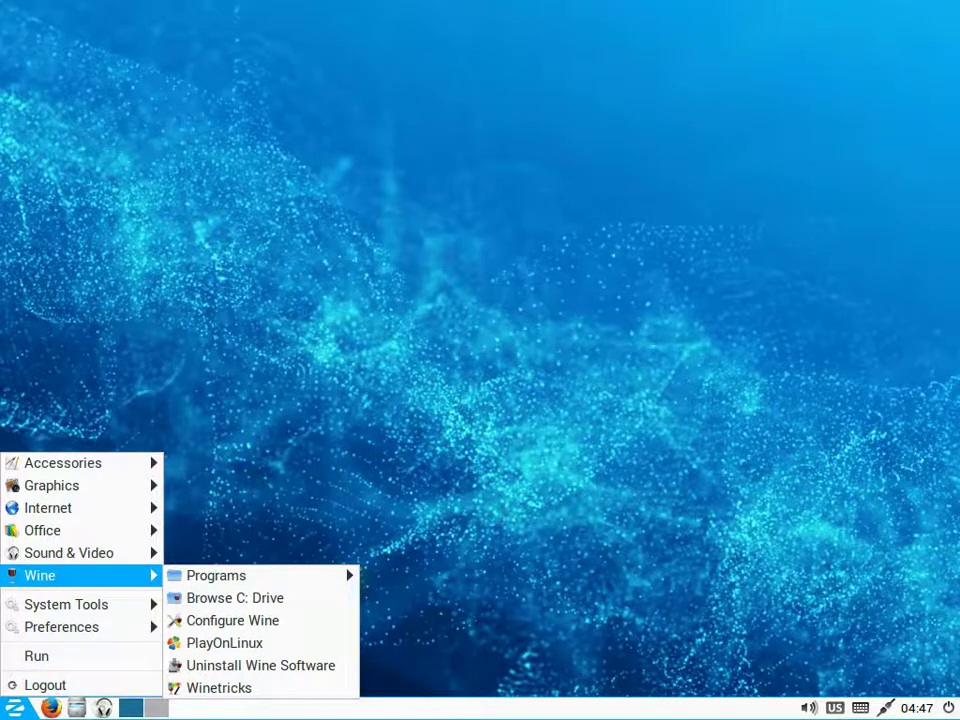
pyautogui.press('Down')
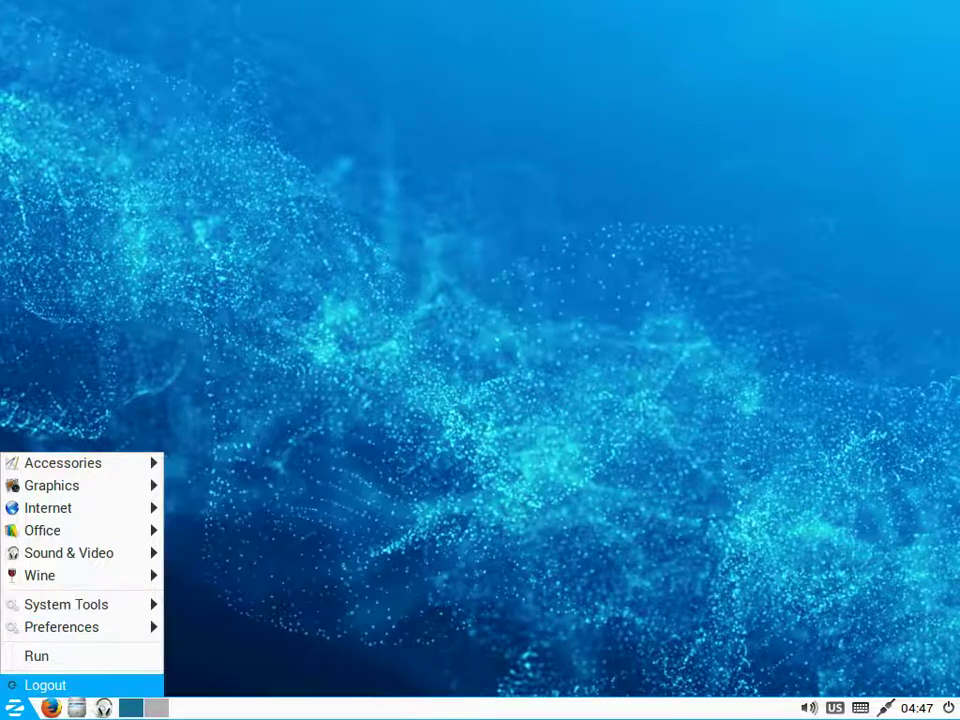
# Open Desktop Preferences, view its advanced settings, and minimize the window
pyautogui.moveTo(62, 627)
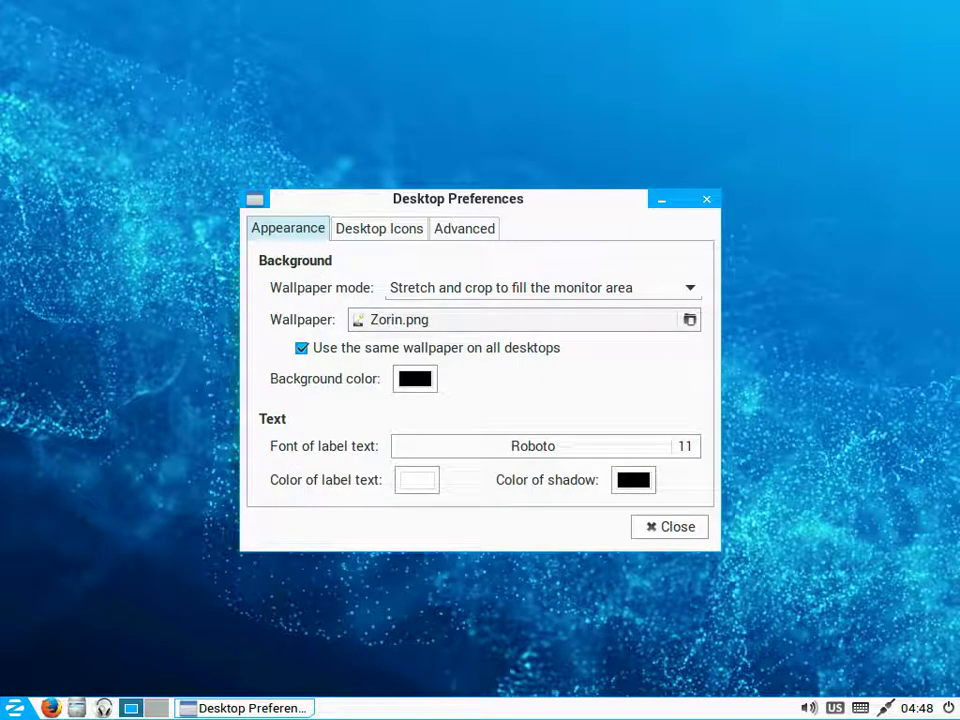
pyautogui.click(464, 228)
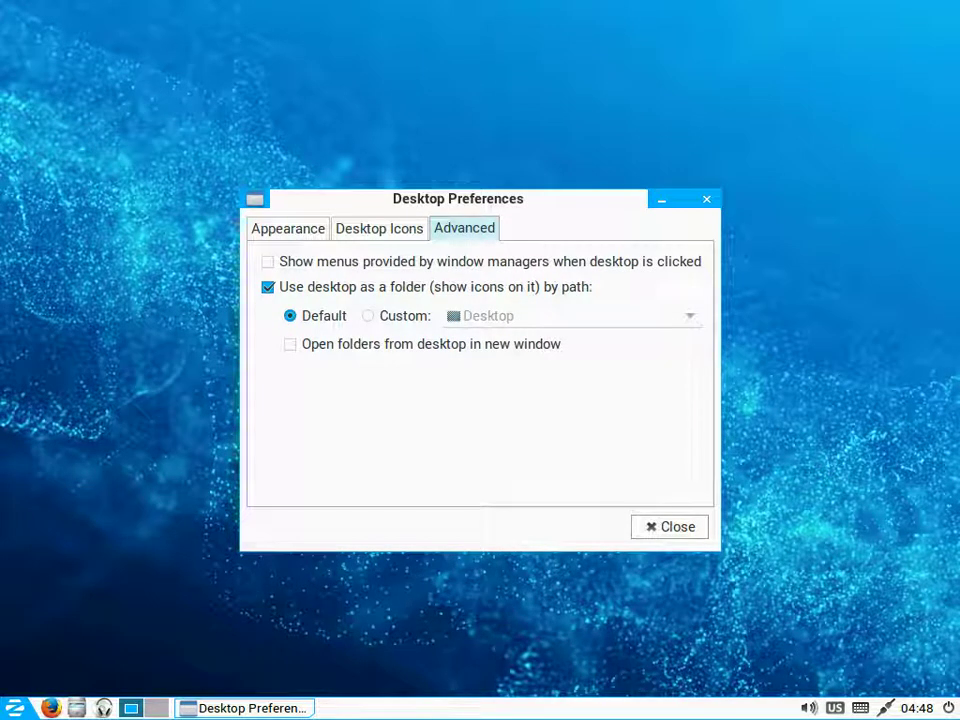
pyautogui.click(245, 708)
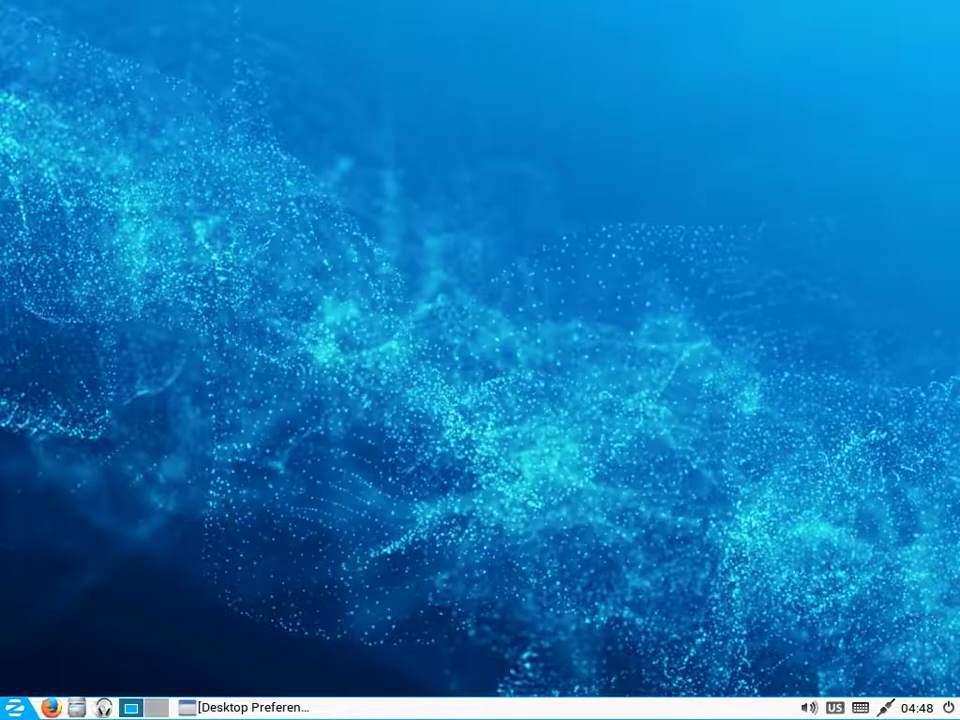
# Open Monitor Settings, inspect the available screen resolutions, and leave without applying changes
pyautogui.click(14, 708)
pyautogui.moveTo(66, 604)
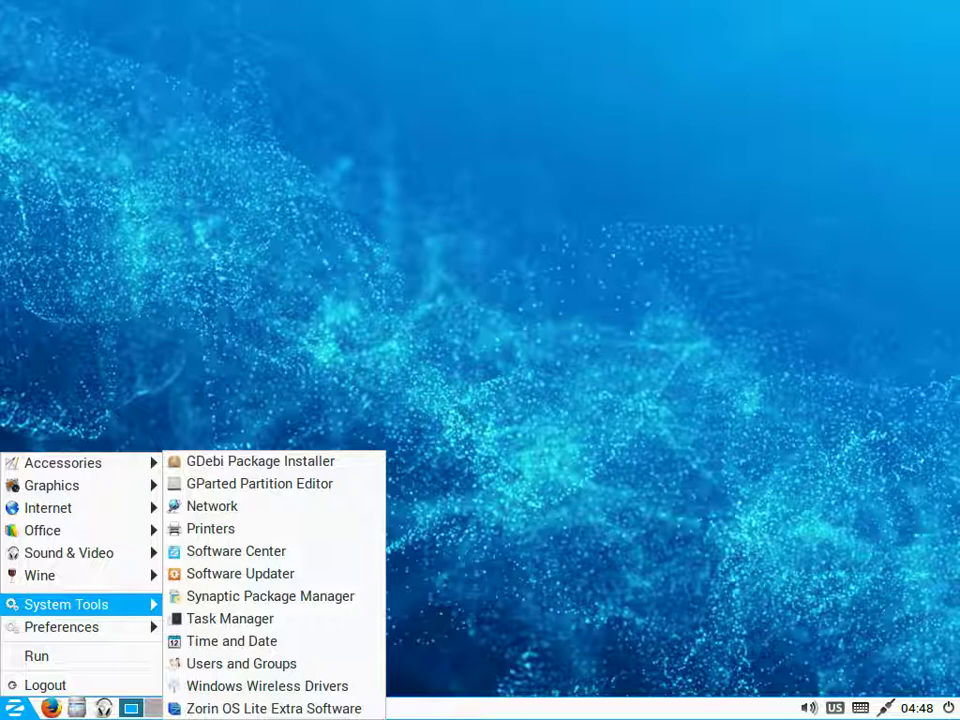
pyautogui.moveTo(61, 627)
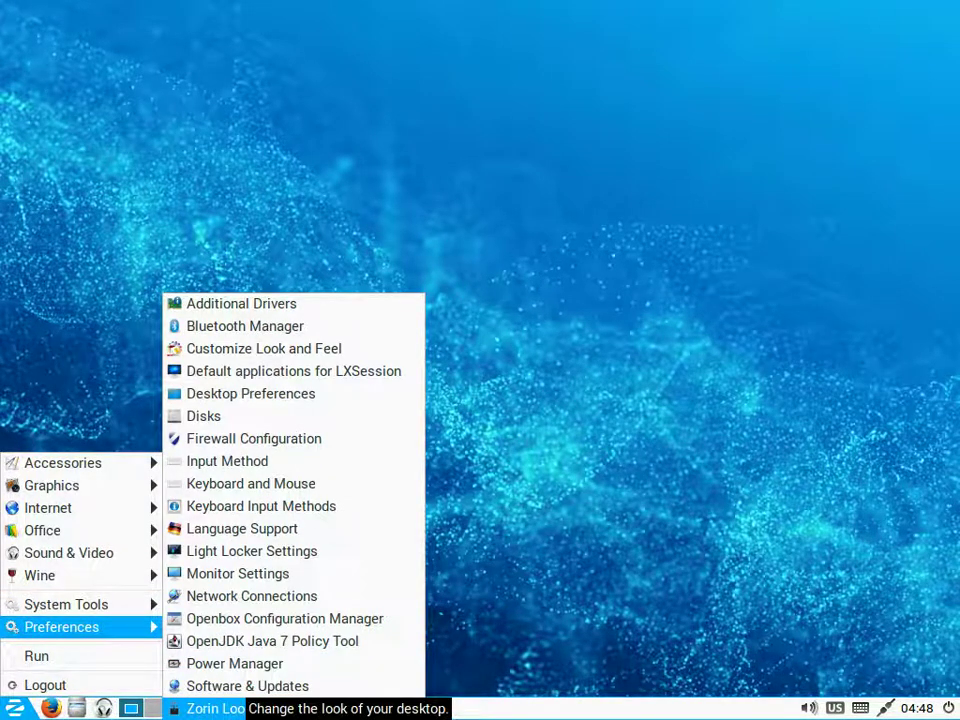
pyautogui.click(237, 573)
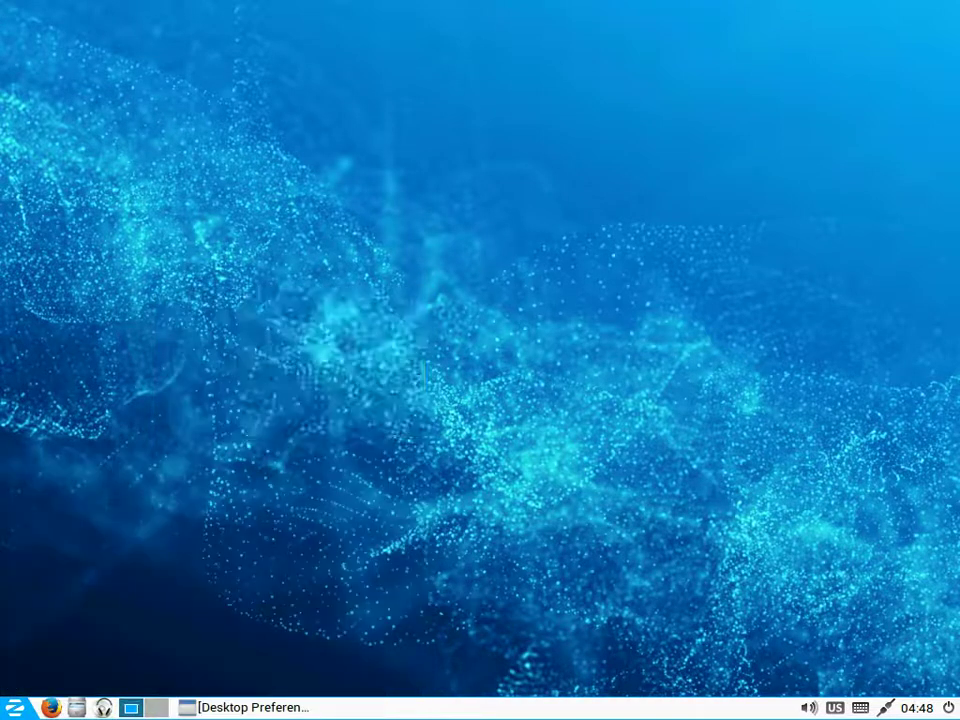
pyautogui.hotkey('alt', 'Down')
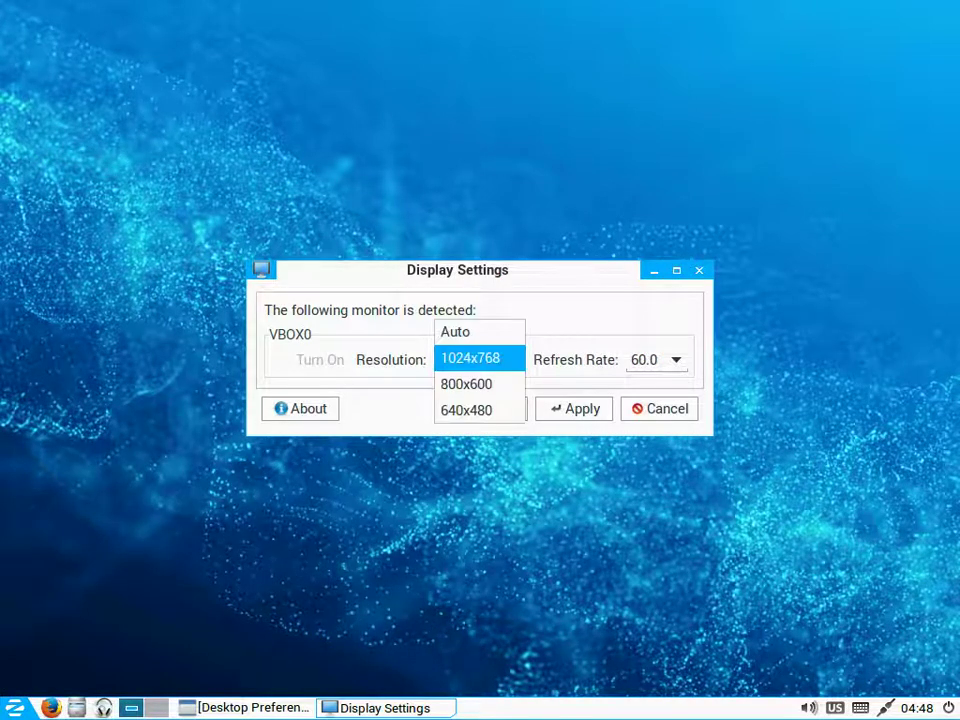
pyautogui.press('Return')
pyautogui.press('Escape')
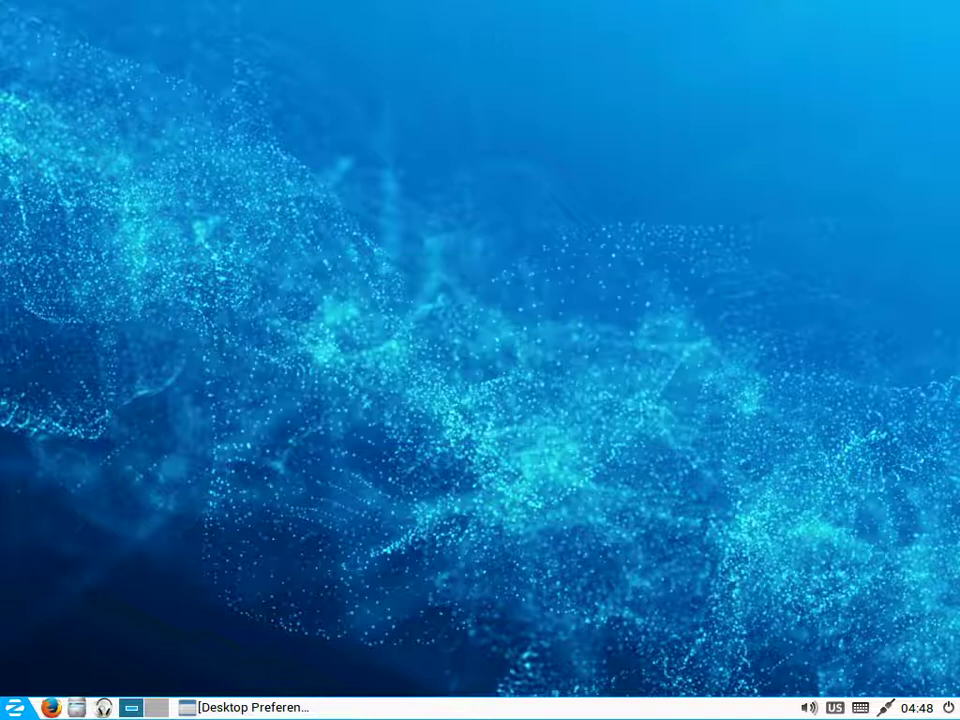
# Select the Mac OS X desktop look in Zorin Look Changer, accept the re-login notice, and close the tool
pyautogui.click(14, 708)
pyautogui.moveTo(62, 627)
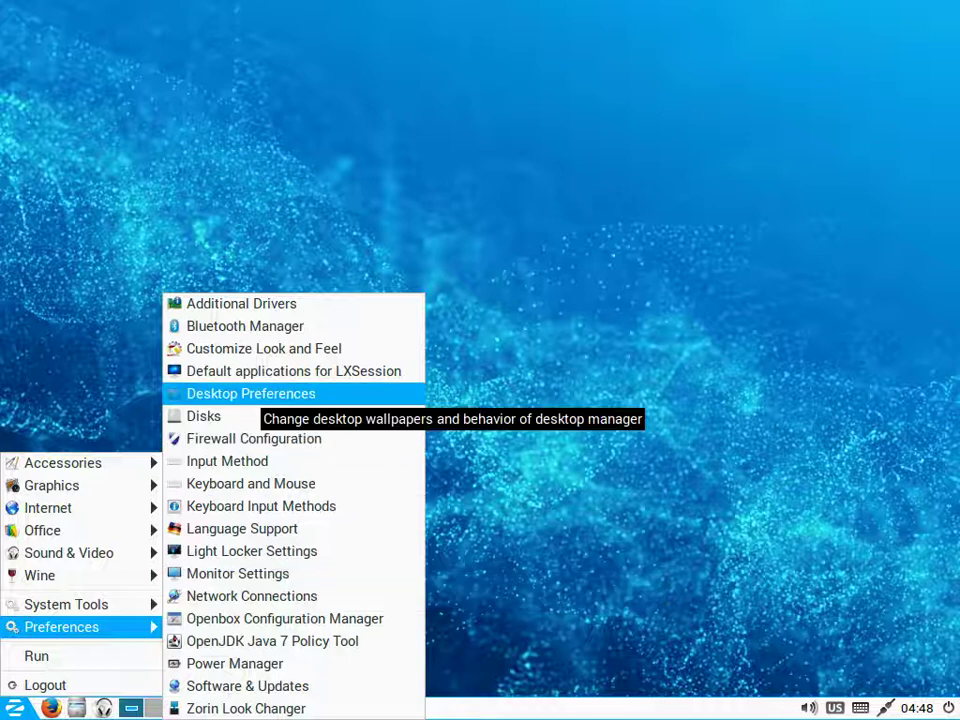
pyautogui.click(250, 393)
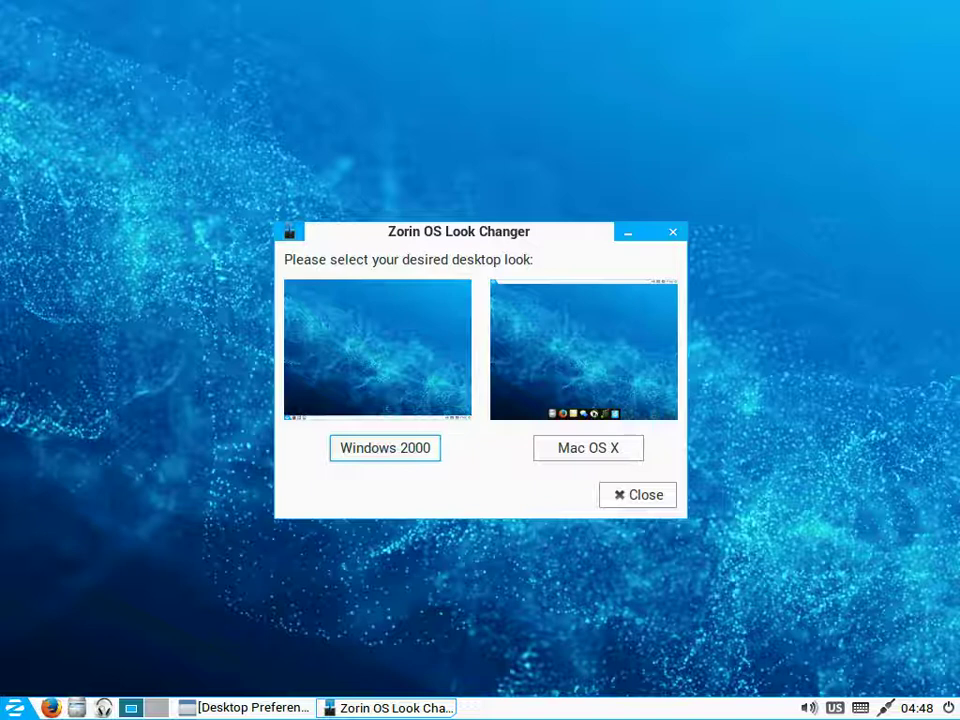
pyautogui.click(588, 447)
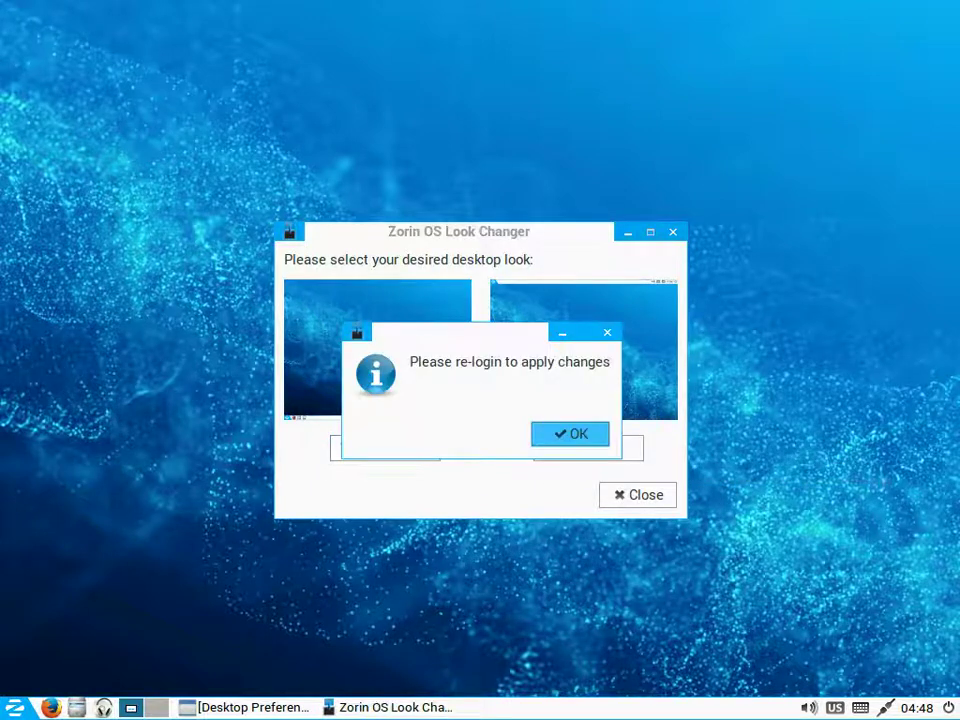
pyautogui.press('Return')
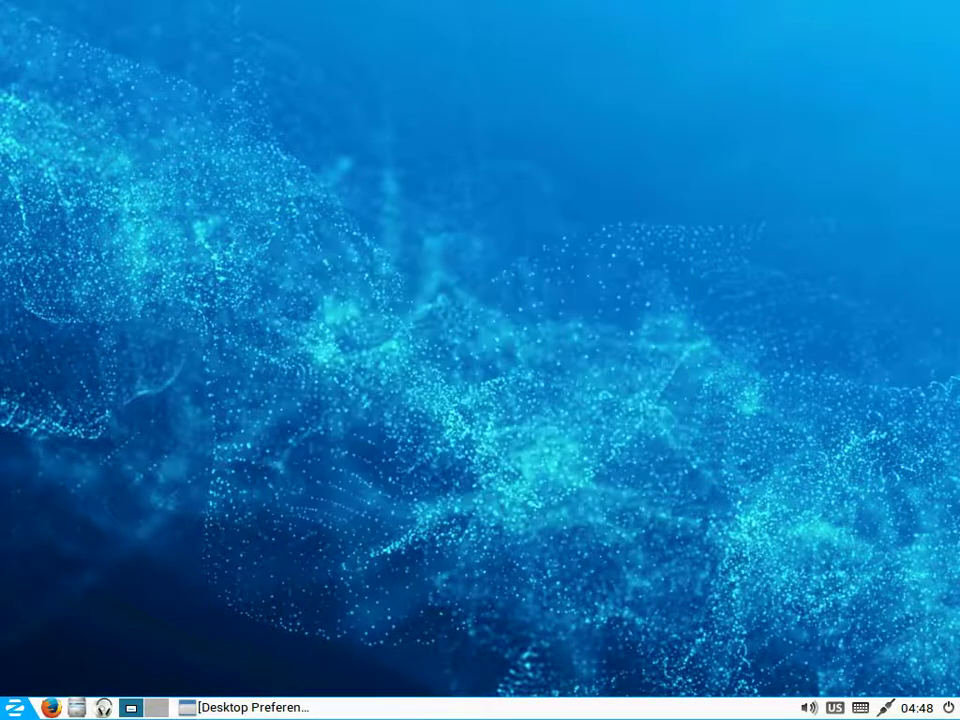
# View the desktop's context options, including those for creating new items, and switch to the second workspace
pyautogui.rightClick(557, 441)
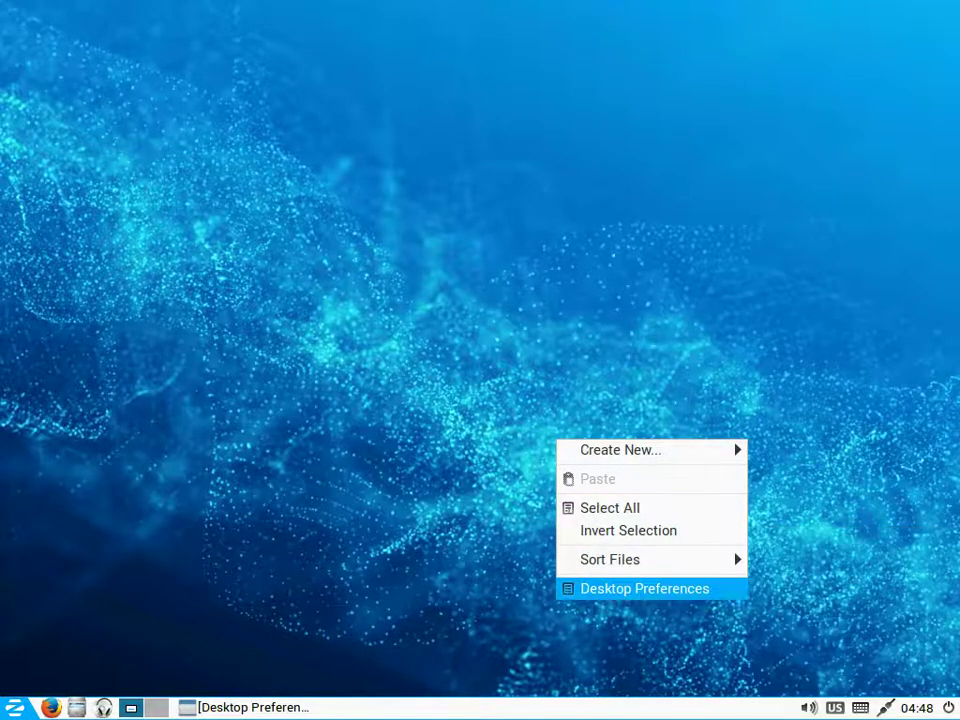
pyautogui.press('Escape')
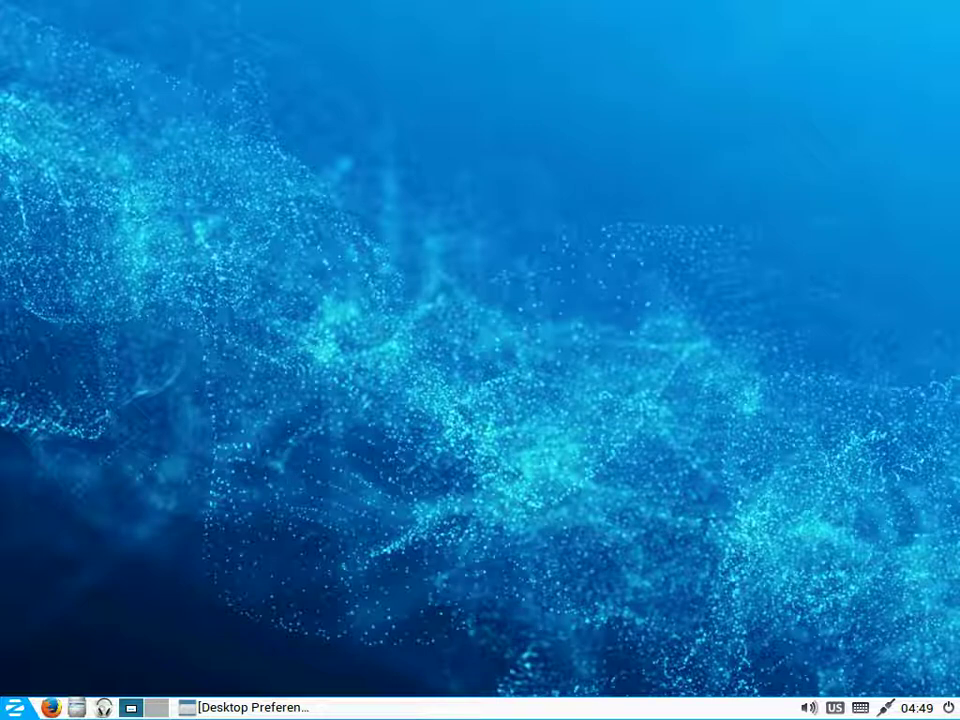
pyautogui.rightClick(272, 480)
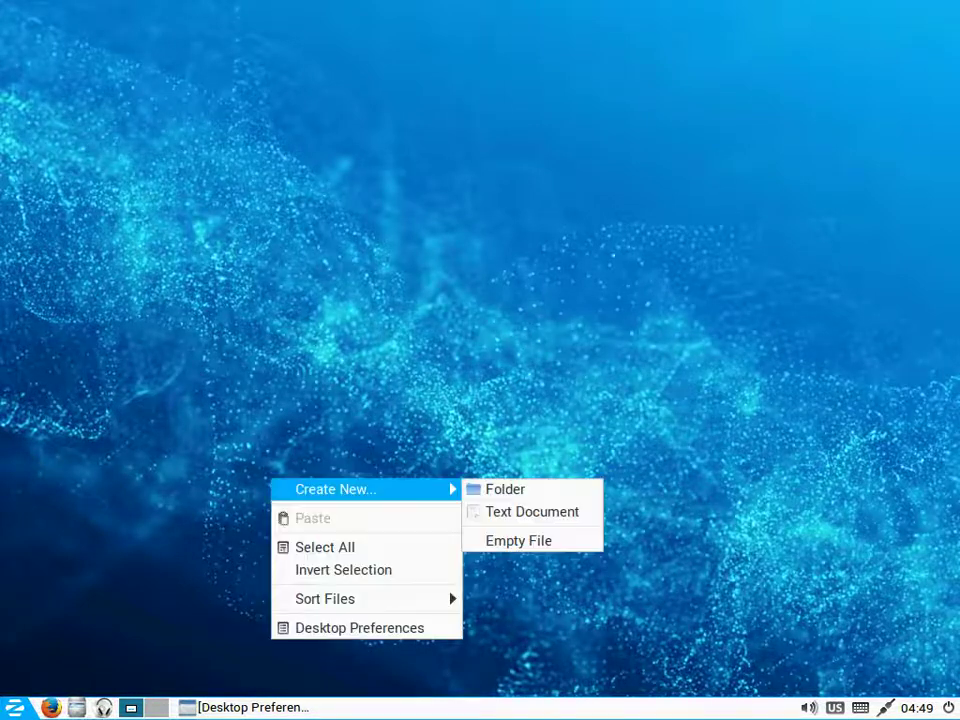
pyautogui.press('Escape')
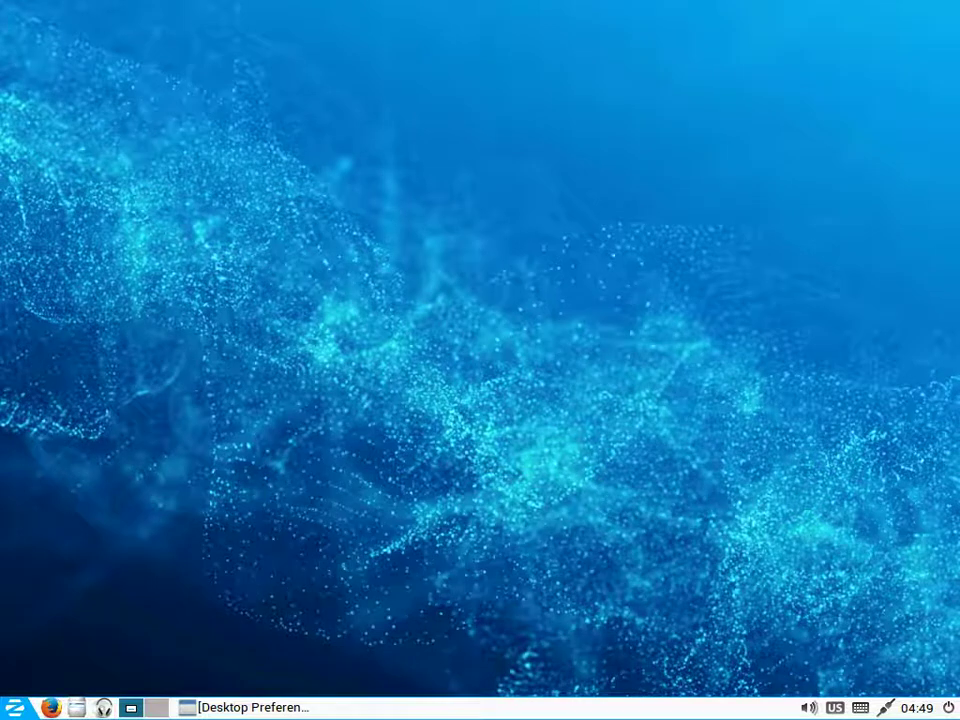
pyautogui.click(152, 708)
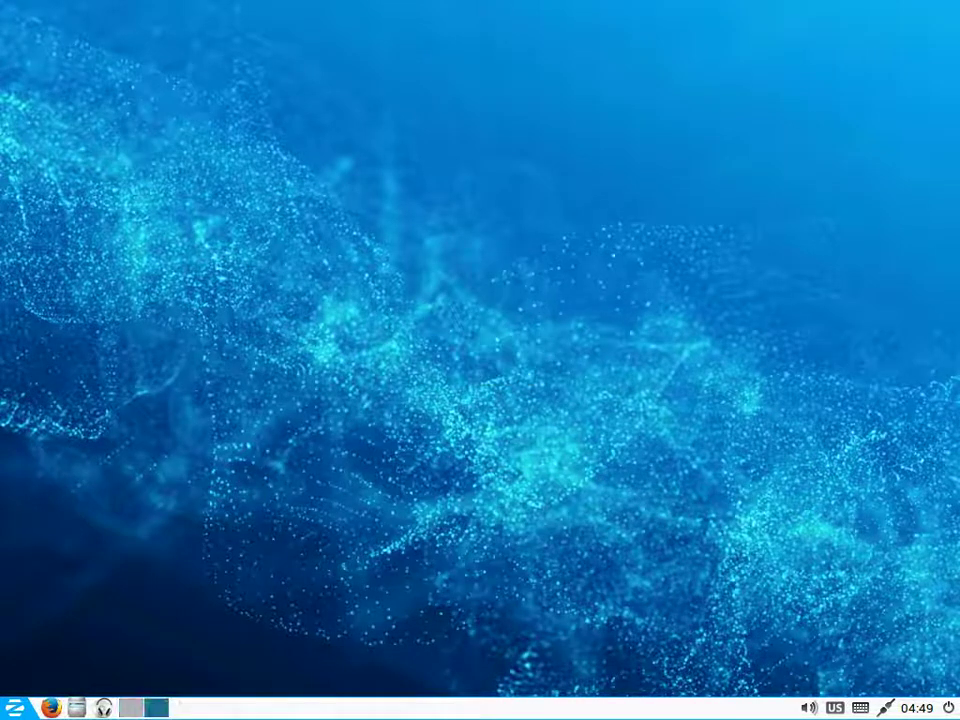
# Return to the first workspace, bring back the minimized Desktop Preferences window, and close it
pyautogui.click(130, 708)
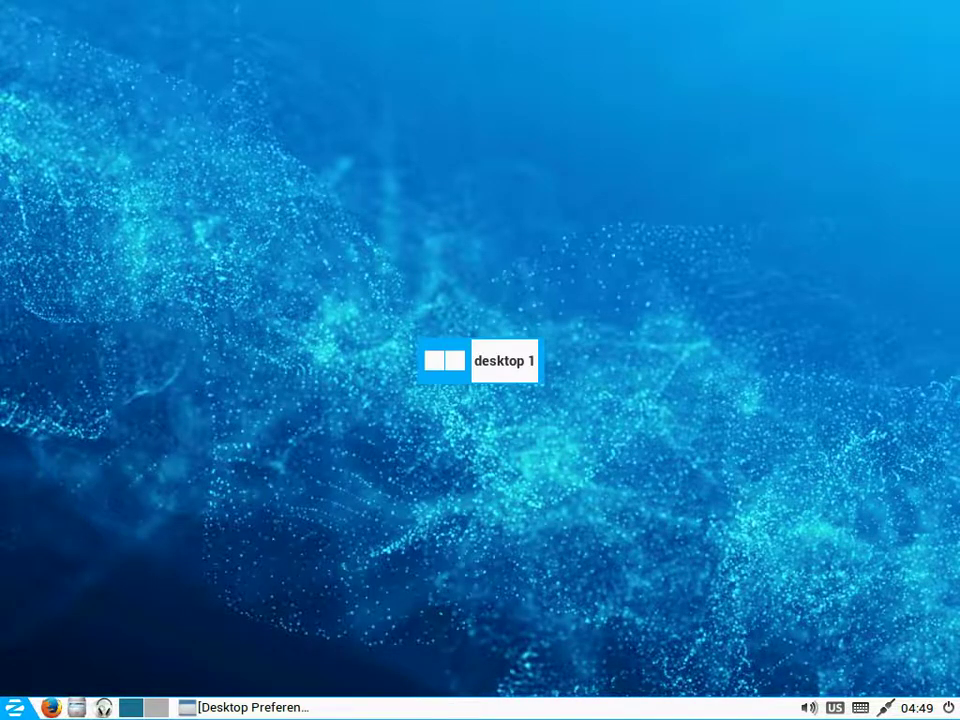
pyautogui.hotkey('ctrl', 'alt', 'Right')
pyautogui.hotkey('ctrl', 'alt', 'Left')
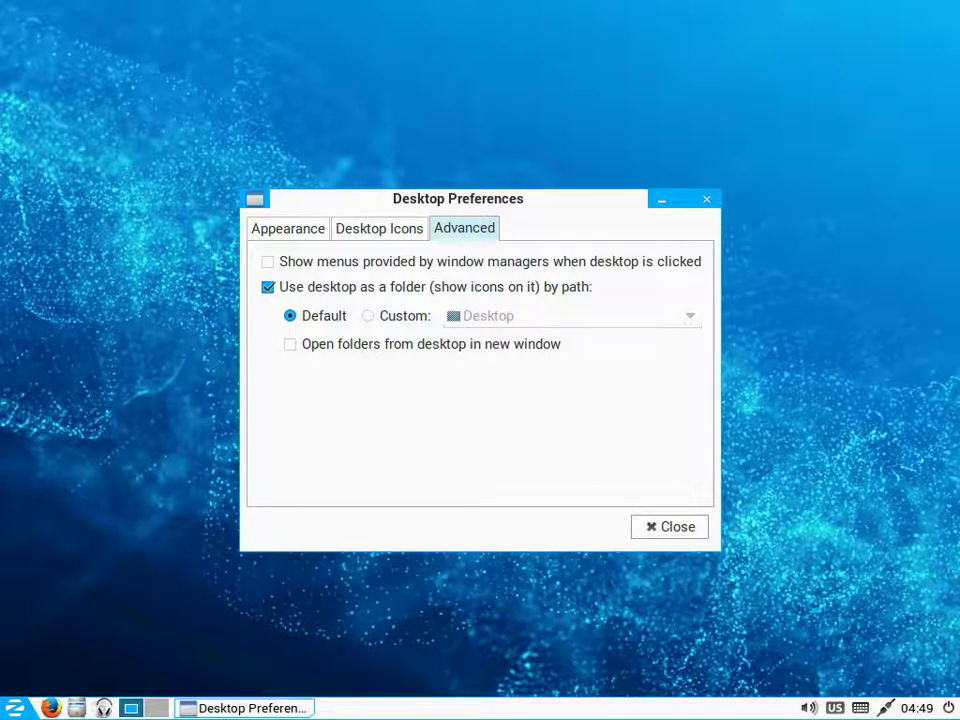
pyautogui.press('Escape')
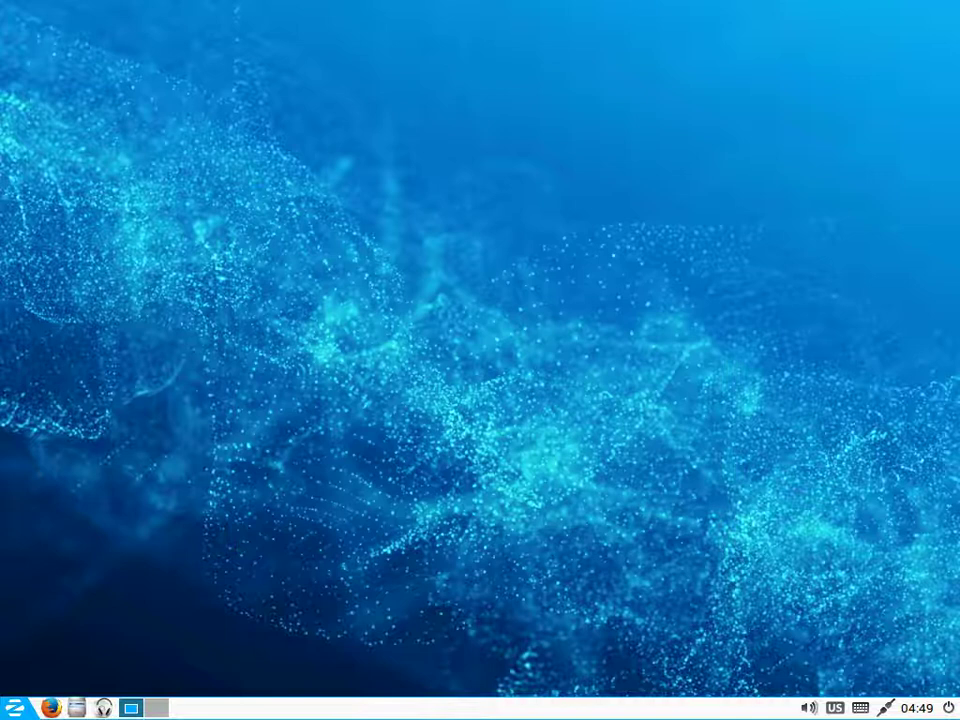
# Bring up the logout options for the Zorin-OS-Lite 9 session and end the session
pyautogui.press('super')
pyautogui.press('Up')
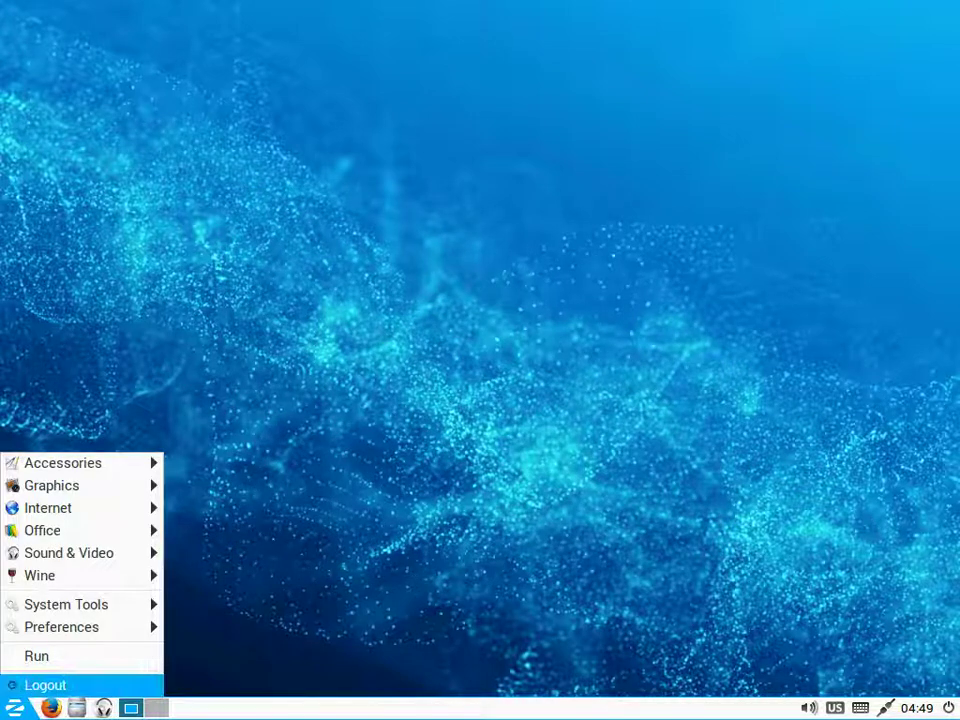
pyautogui.press('Escape')
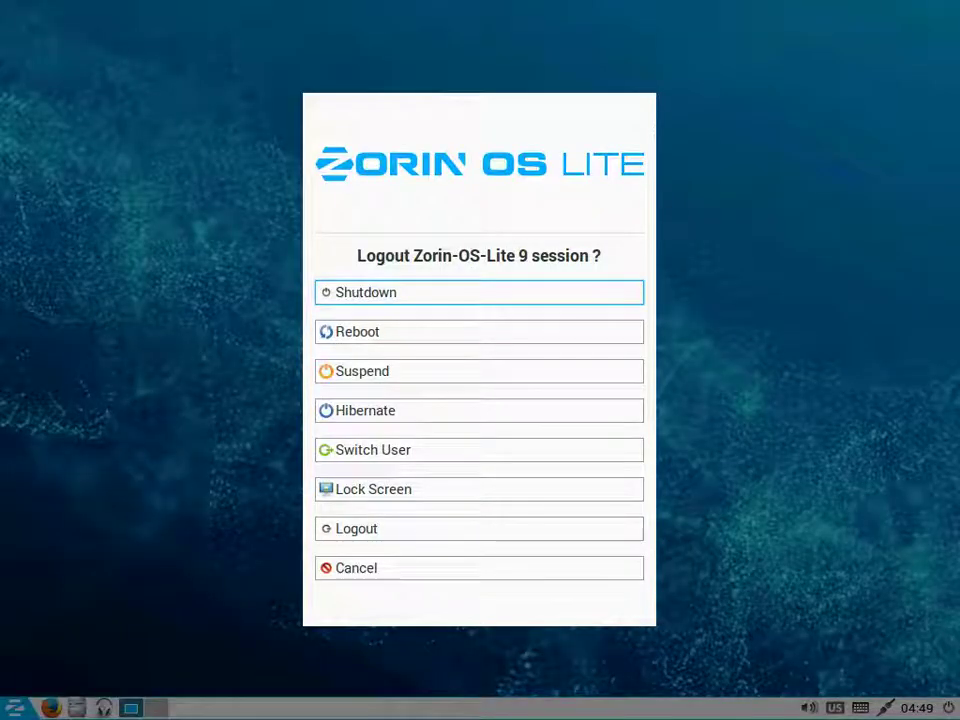
pyautogui.press('Return')
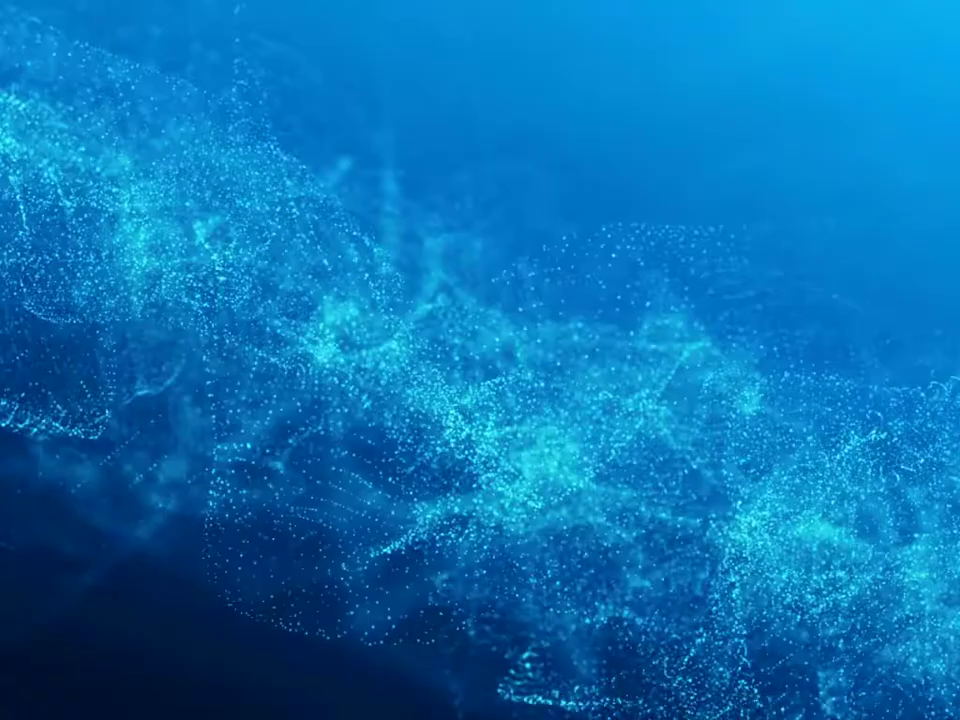